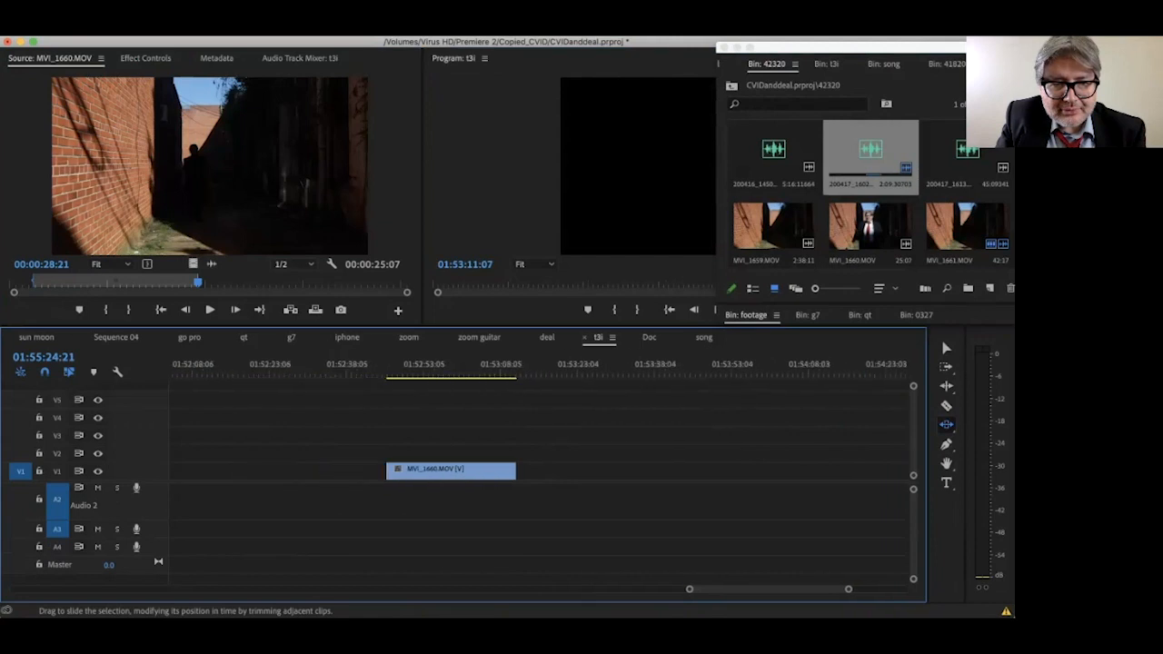
Show the MVI_1660.MOV clip with its audio on A1 and move the playhead to 01:53:06:15
{"action": "scroll", "coordinate": [519, 520], "scroll_direction": "up", "scroll_amount": 3}
{"action": "left_click_drag", "start_coordinate": [689, 590], "coordinate": [707, 589]}
{"action": "left_click", "coordinate": [309, 368]}
{"action": "left_click", "coordinate": [668, 536]}
{"action": "key", "text": "shift+2"}
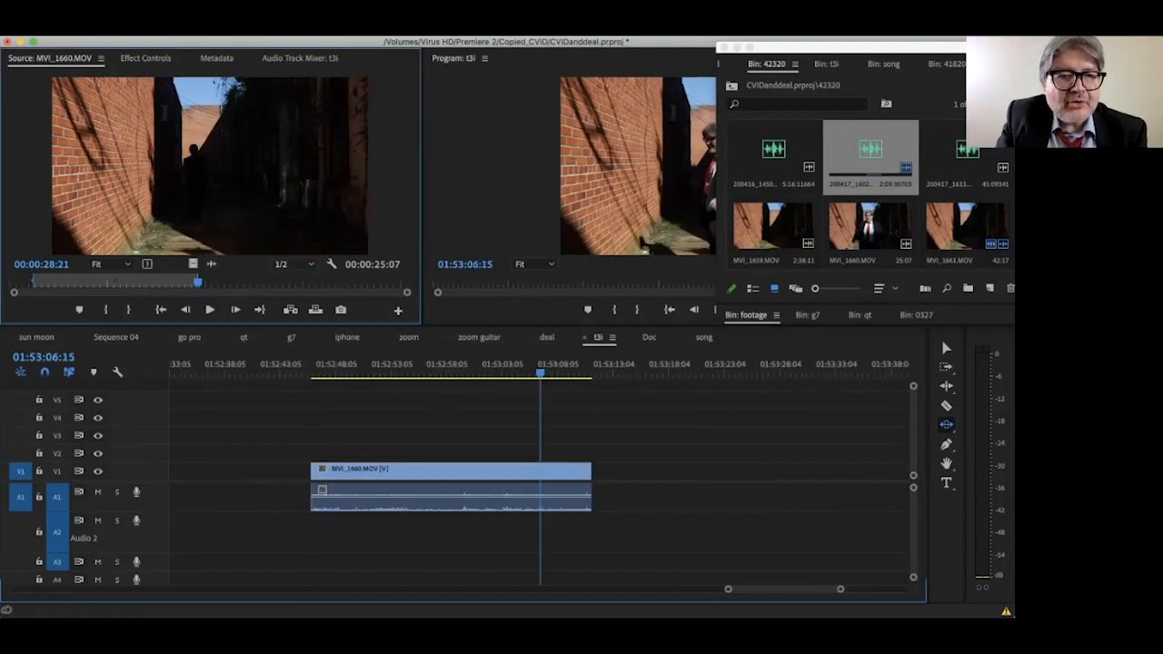
Place a second MVI_1660.MOV video and audio copy after the existing clip on V1 and A1, and delete that copy again
{"action": "left_click_drag", "start_coordinate": [193, 263], "coordinate": [621, 469]}
{"action": "left_click_drag", "start_coordinate": [212, 264], "coordinate": [625, 498]}
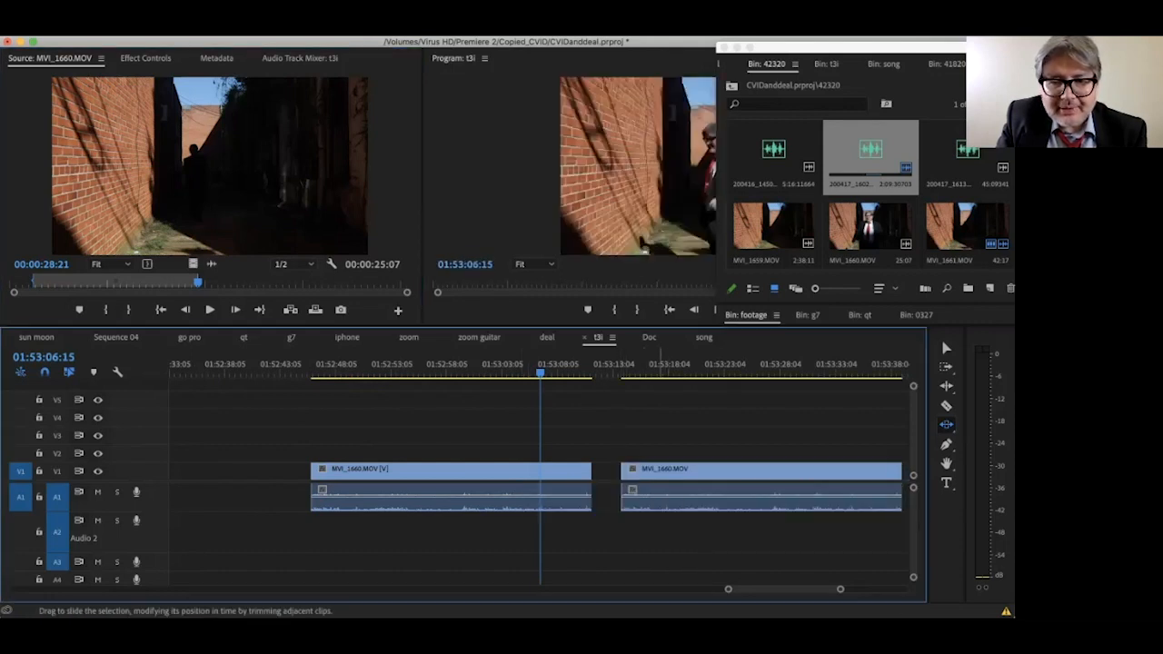
{"action": "left_click", "coordinate": [210, 167]}
{"action": "left_click_drag", "start_coordinate": [210, 167], "coordinate": [621, 472]}
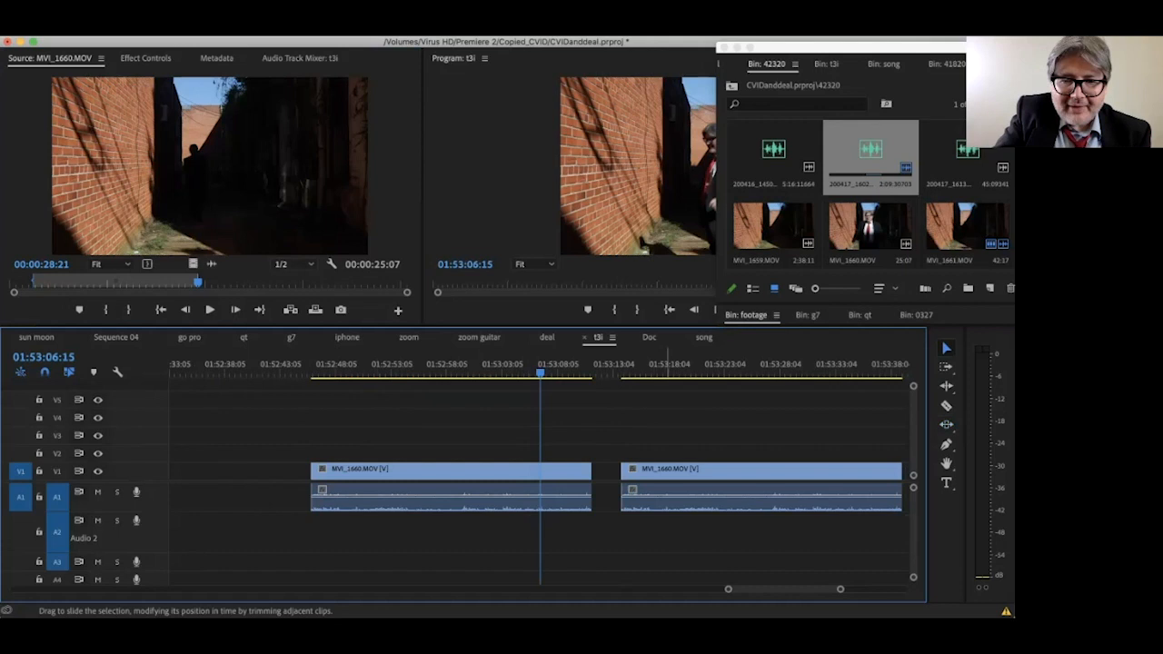
{"action": "left_click", "coordinate": [673, 481]}
{"action": "key", "text": "Delete"}
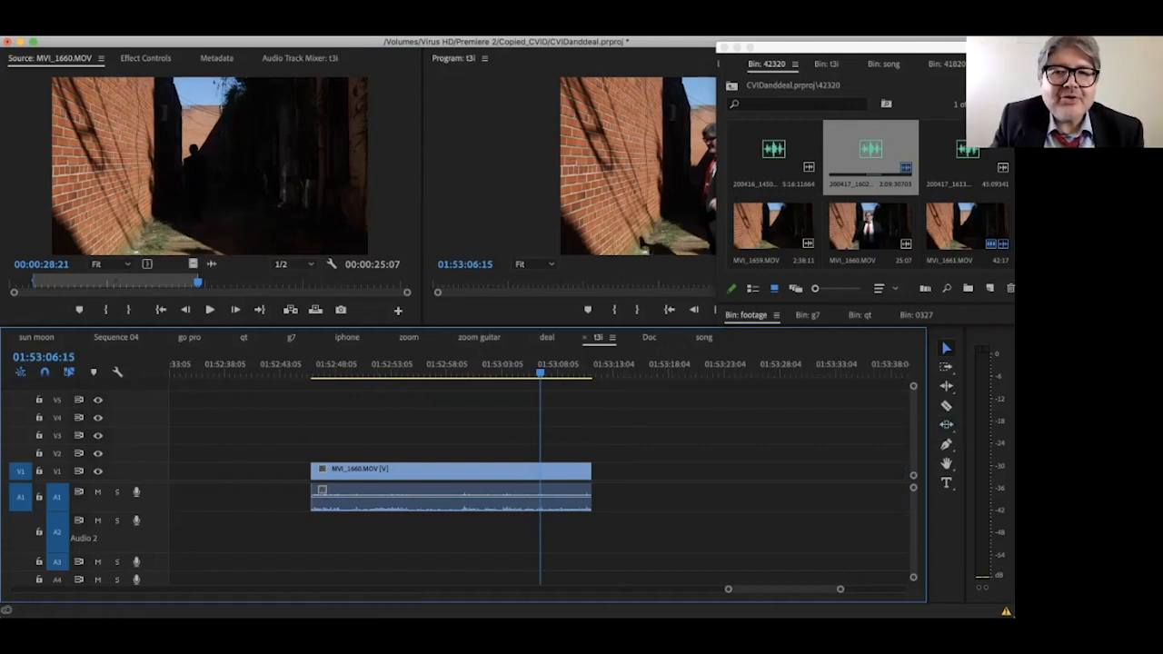
View the sequence frame at 01:53:00:07 in a maximized Program monitor, and restore the normal layout
{"action": "left_click", "coordinate": [581, 182]}
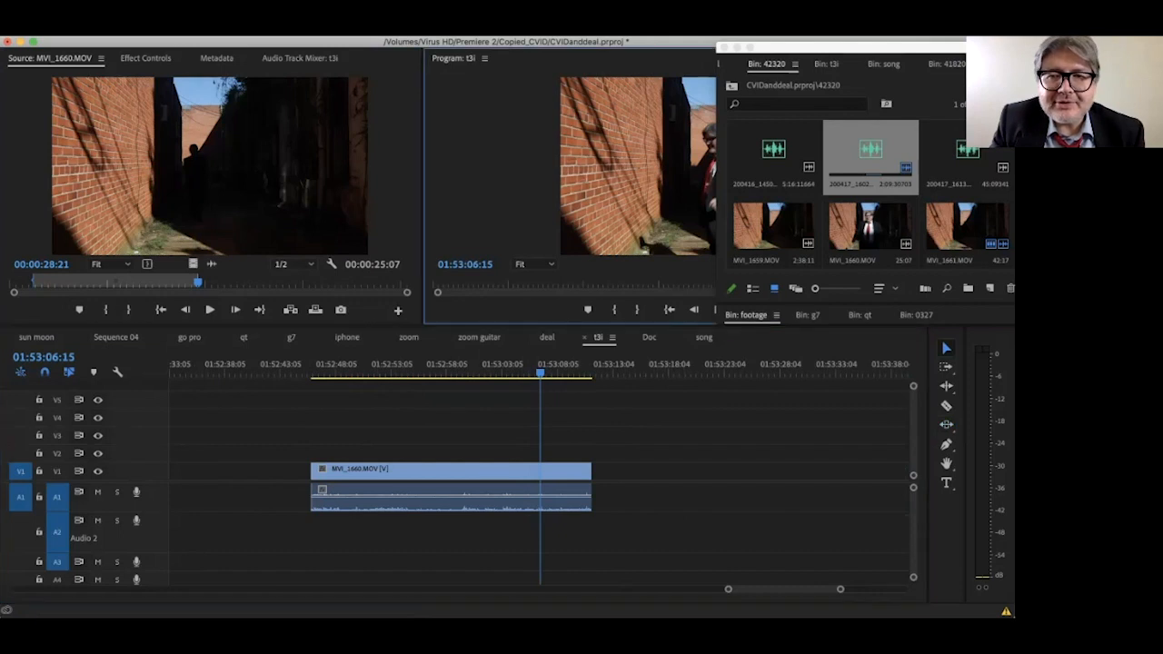
{"action": "left_click", "coordinate": [470, 365]}
{"action": "left_click", "coordinate": [582, 182]}
{"action": "key", "text": "grave"}
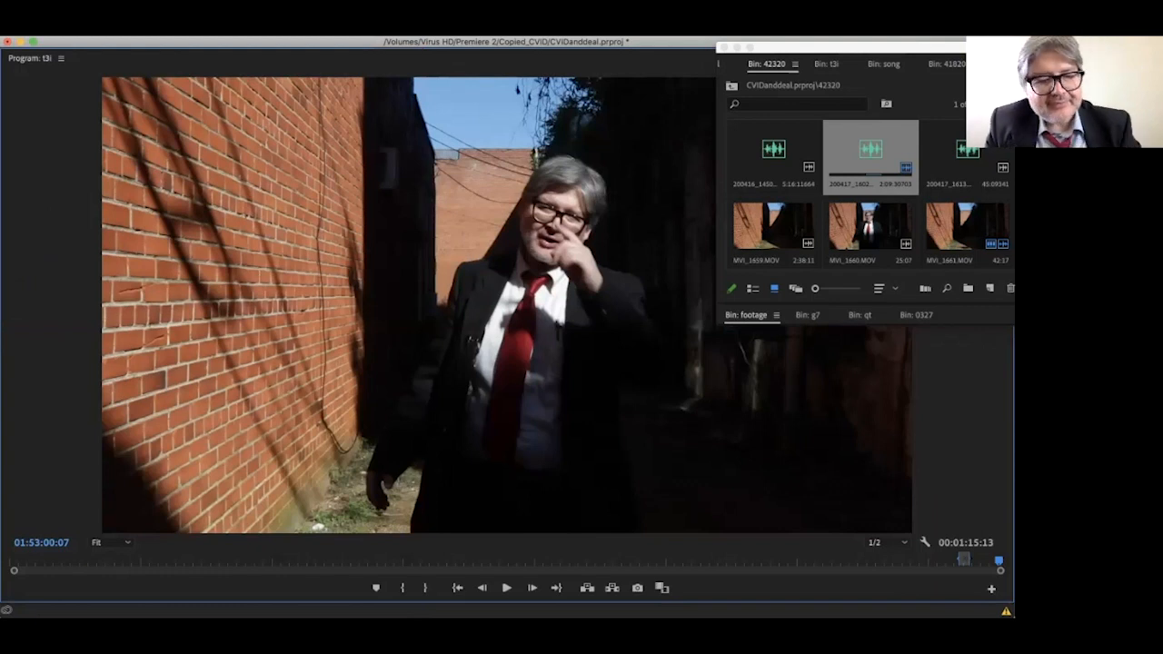
{"action": "key", "text": "grave"}
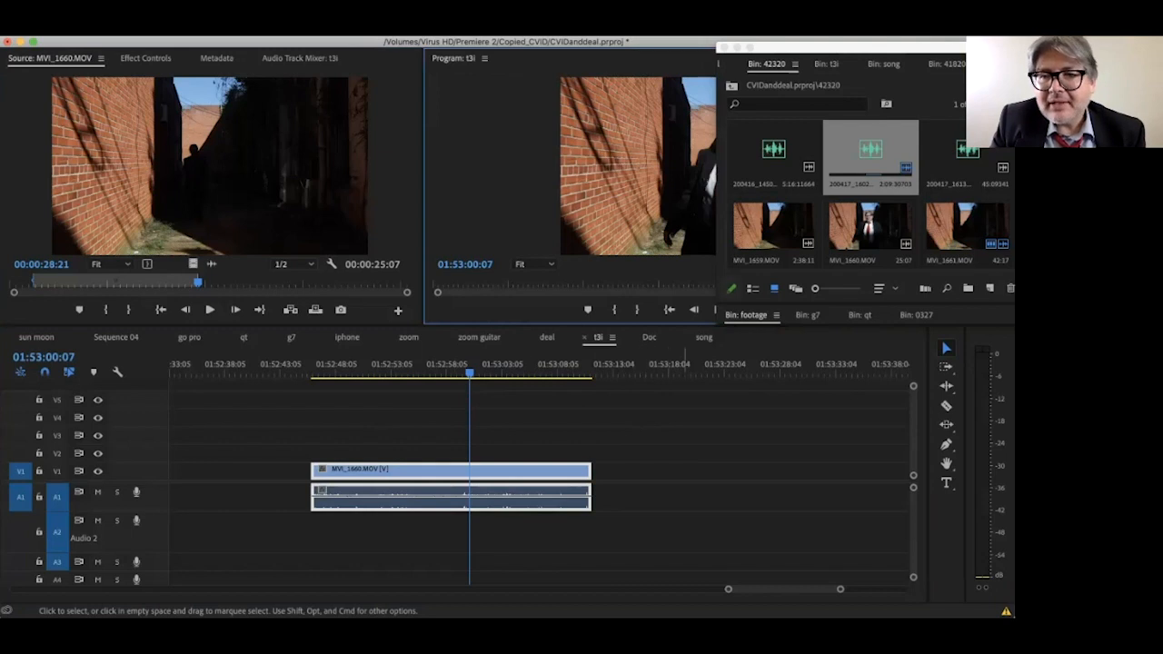
Open 200417_1602.mp3 in the Source monitor and mark its In point at 00;02;42;22 and Out point at 00;04;10;11
{"action": "double_click", "coordinate": [870, 150]}
{"action": "left_click", "coordinate": [237, 282]}
{"action": "key", "text": "space"}
{"action": "key", "text": "space"}
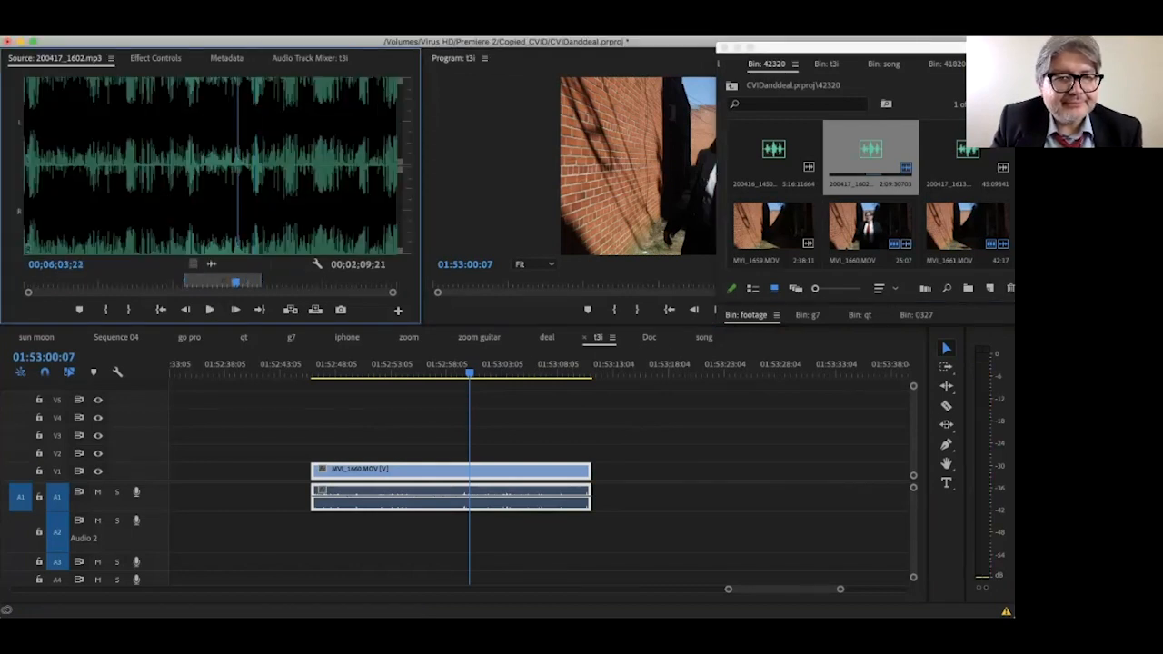
{"action": "left_click", "coordinate": [203, 283]}
{"action": "left_click", "coordinate": [118, 282]}
{"action": "key", "text": "space"}
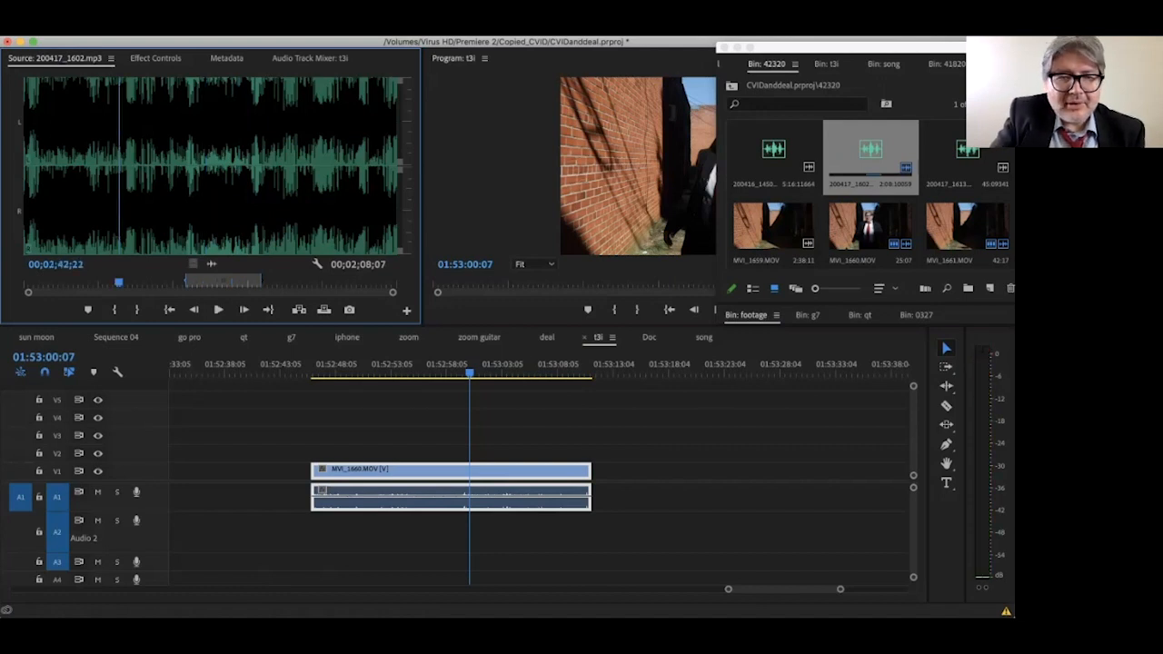
{"action": "key", "text": "i"}
{"action": "left_click", "coordinate": [170, 283]}
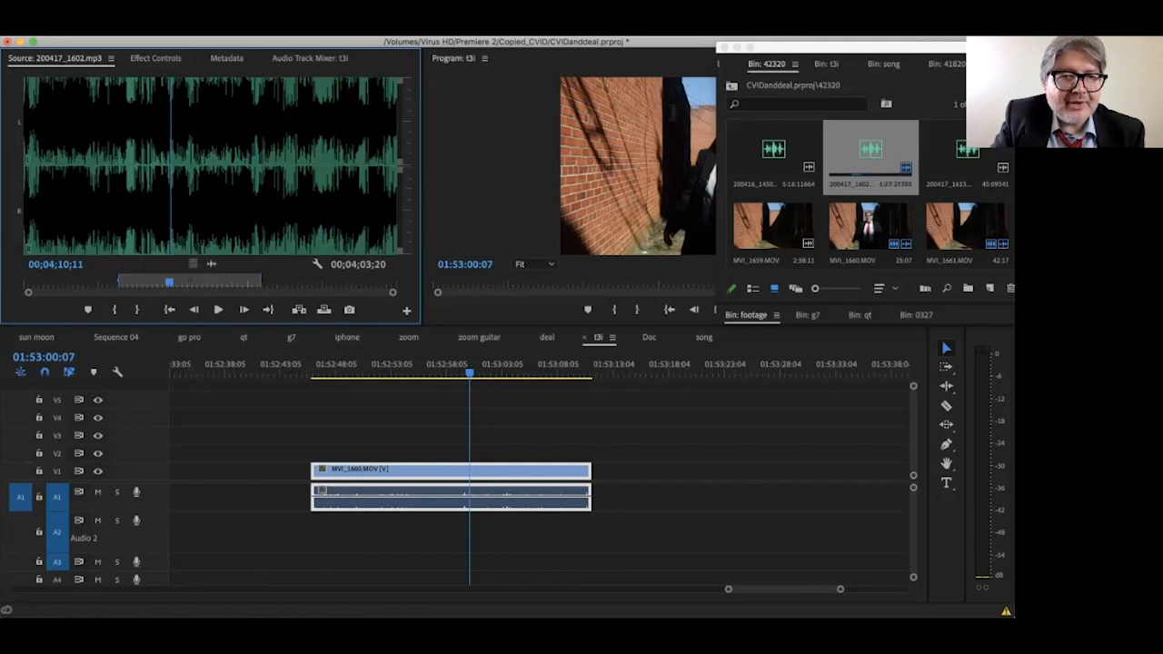
{"action": "key", "text": "o"}
Place the marked 200417_1602.mp3 audio on track A2 below MVI_1660.MOV and synchronize it with the video clip
{"action": "left_click_drag", "start_coordinate": [301, 436], "coordinate": [281, 534]}
{"action": "left_click_drag", "start_coordinate": [413, 400], "coordinate": [413, 579]}
{"action": "right_click", "coordinate": [419, 536]}
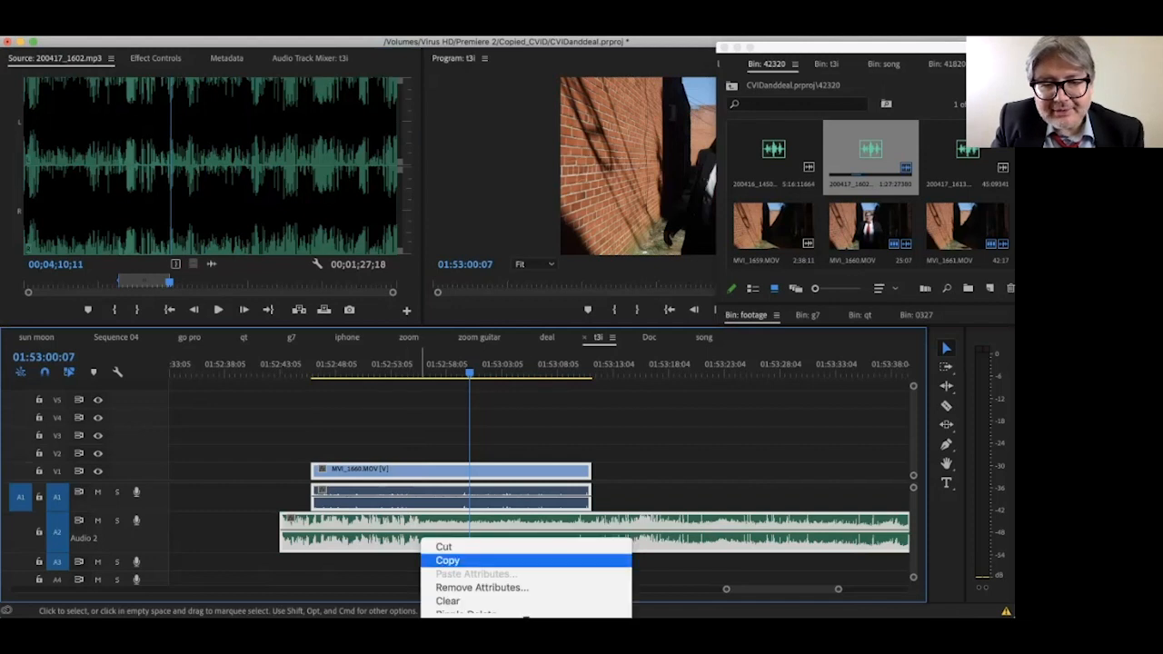
{"action": "left_click", "coordinate": [463, 537]}
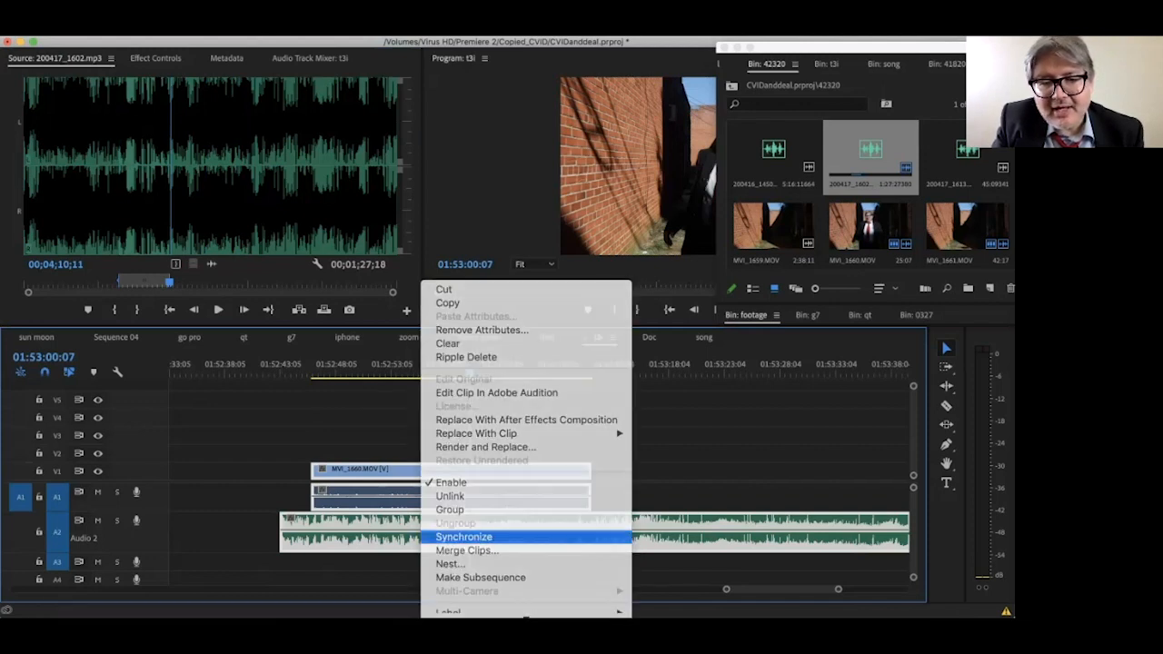
{"action": "key", "text": "Return"}
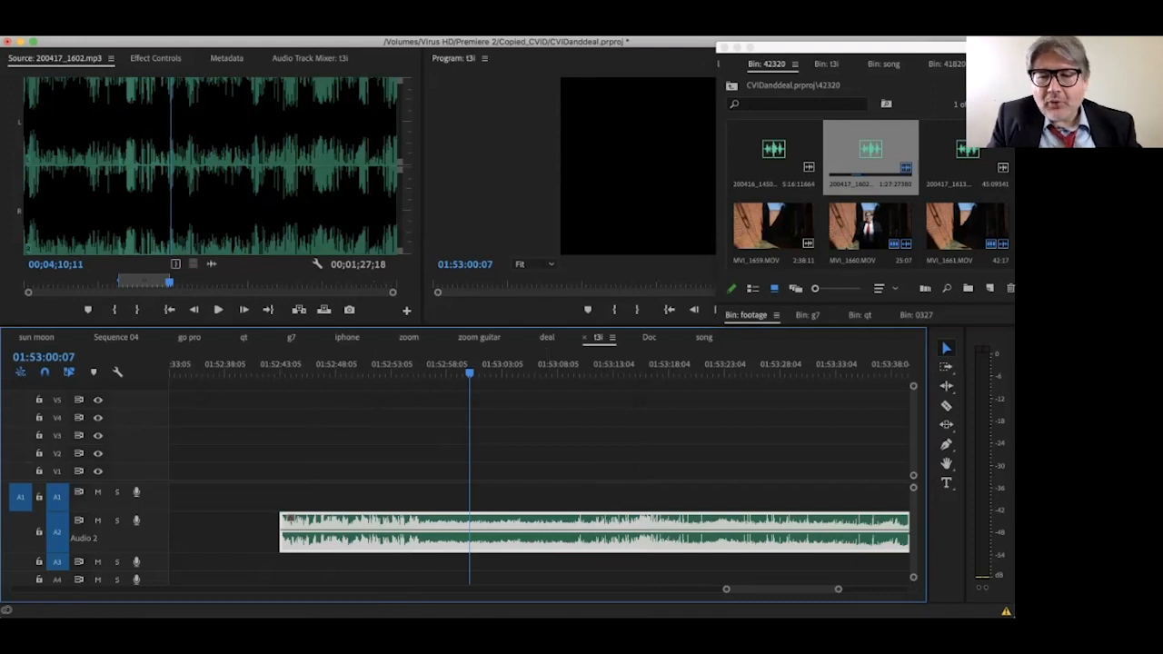
Trim the end and start of the 200417_1602.mp3 clip on A2 to line up with the MVI_1660.MOV clip
{"action": "key", "text": "minus"}
{"action": "key", "text": "minus"}
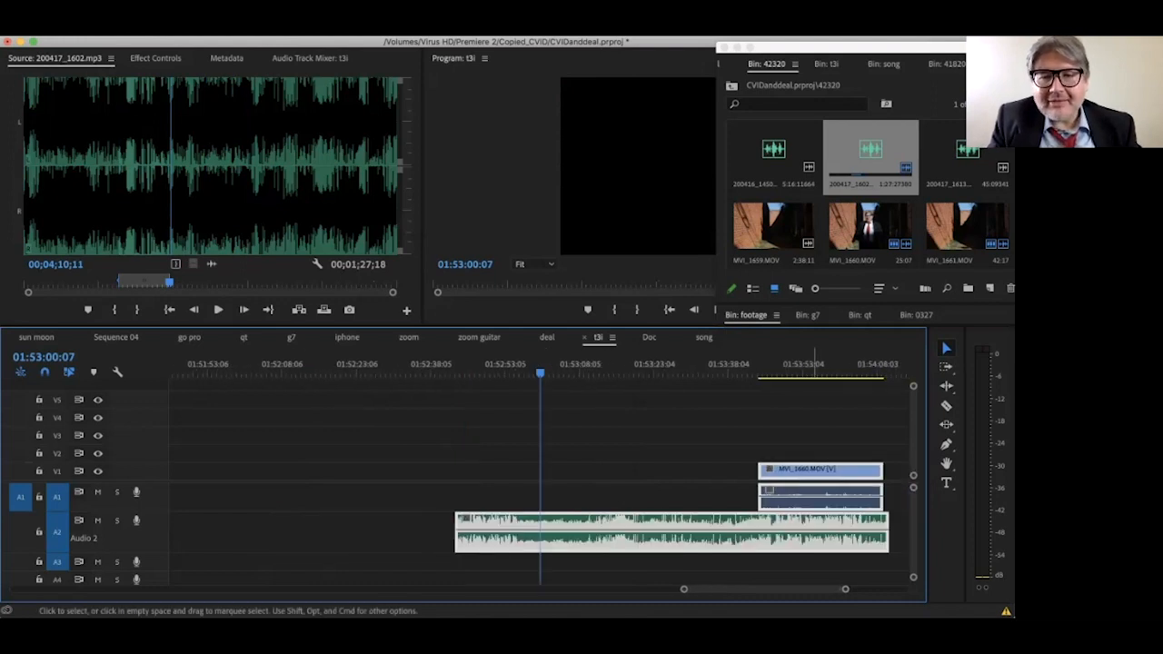
{"action": "scroll", "coordinate": [534, 472], "scroll_direction": "right", "scroll_amount": 1}
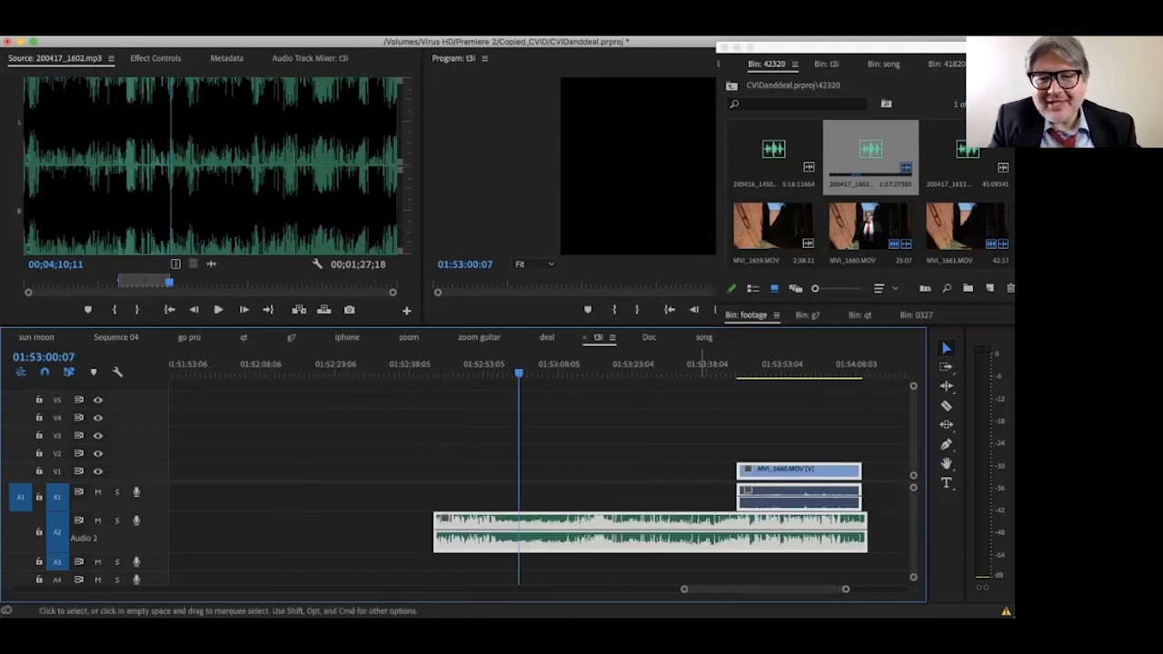
{"action": "left_click", "coordinate": [703, 471]}
{"action": "left_click", "coordinate": [864, 531]}
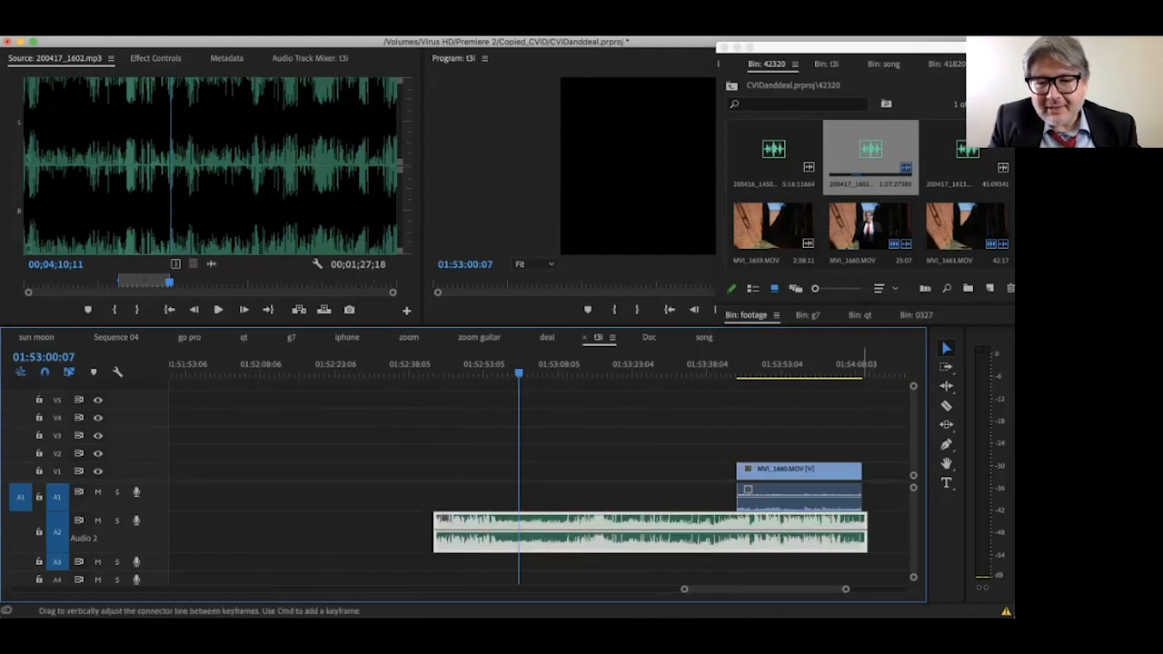
{"action": "left_click_drag", "start_coordinate": [866, 530], "coordinate": [861, 530]}
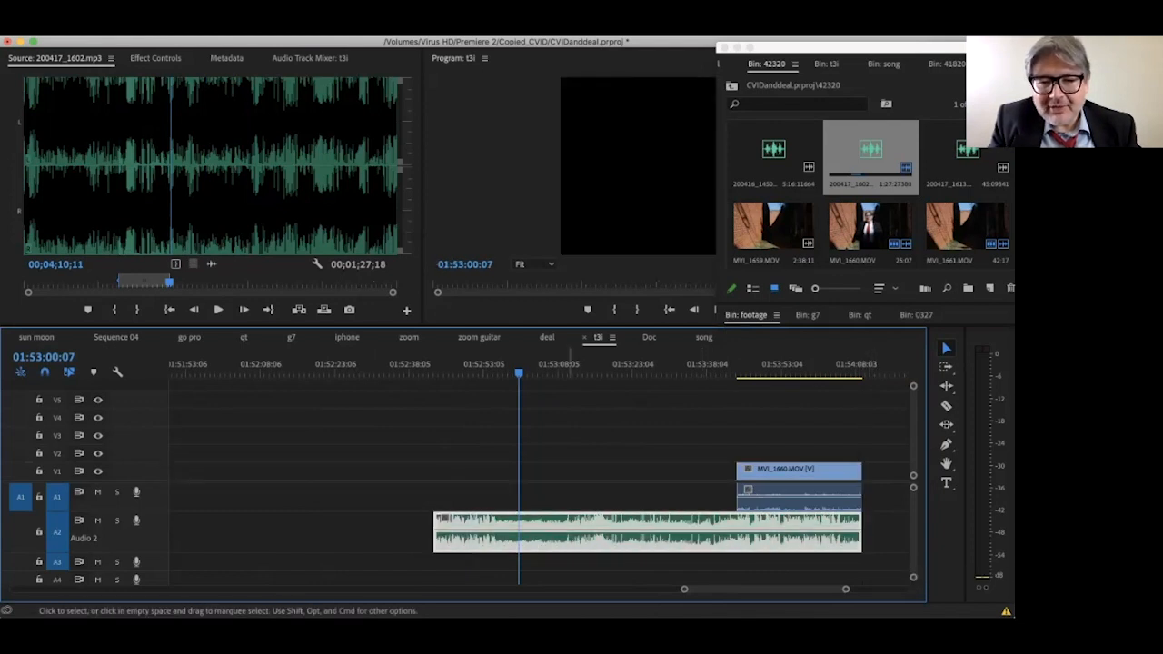
{"action": "left_click_drag", "start_coordinate": [435, 531], "coordinate": [738, 532]}
Put the playhead near the start of the synced clips and move the floating bin window clear of the Program monitor
{"action": "left_click", "coordinate": [755, 367]}
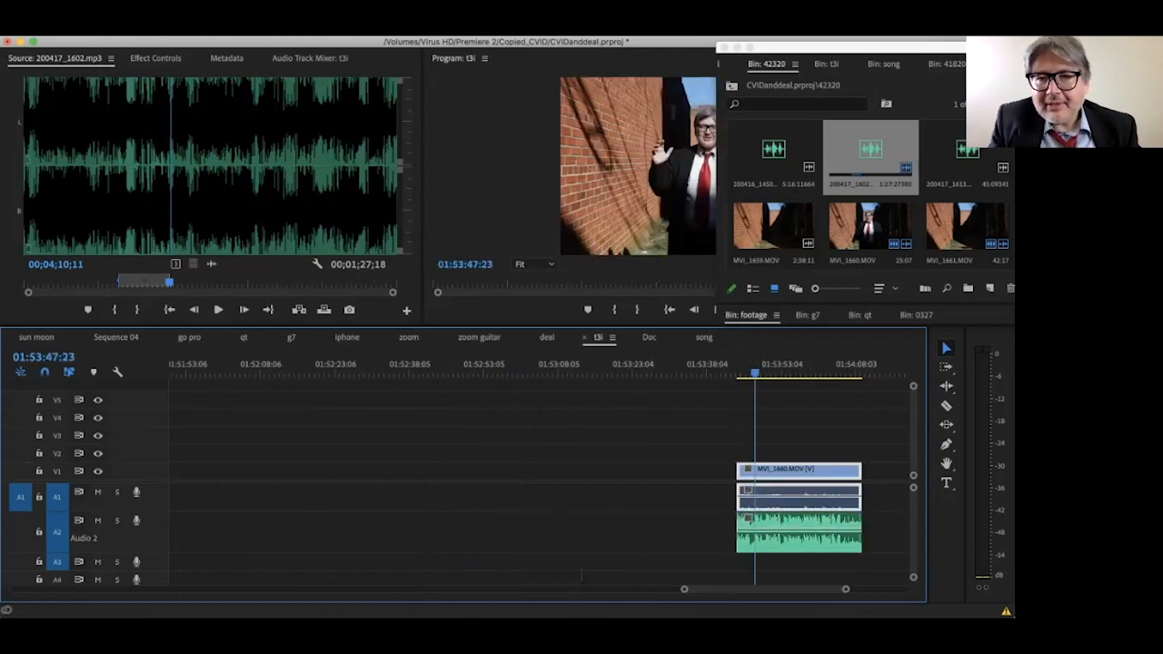
{"action": "left_click_drag", "start_coordinate": [817, 47], "coordinate": [997, 42]}
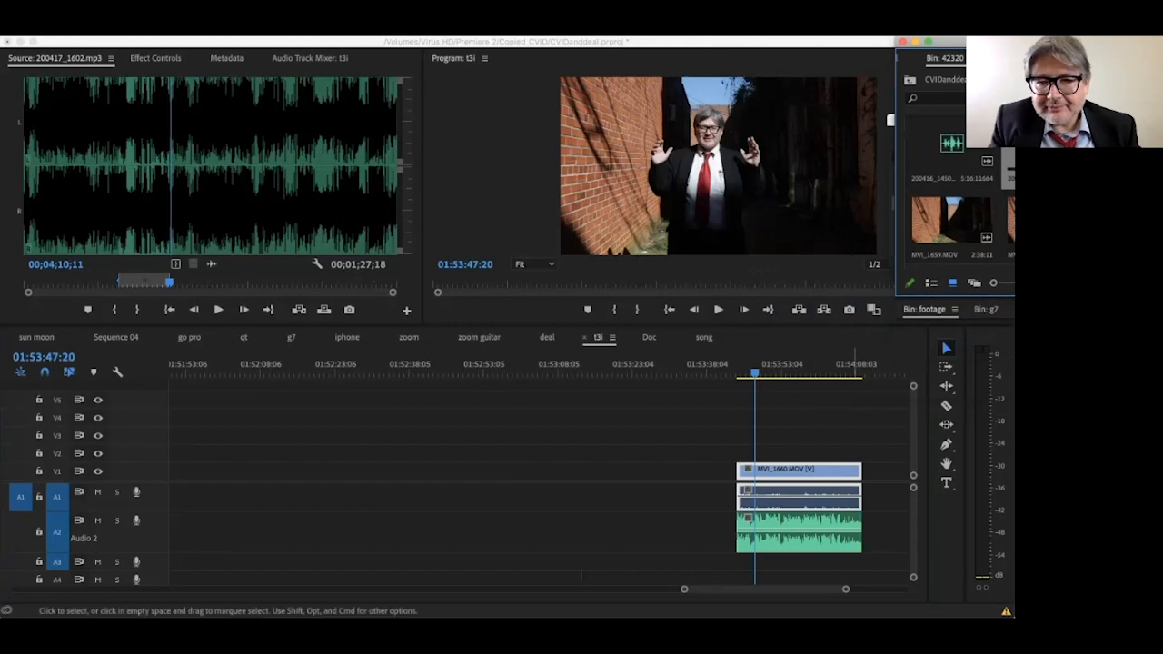
{"action": "left_click", "coordinate": [782, 427]}
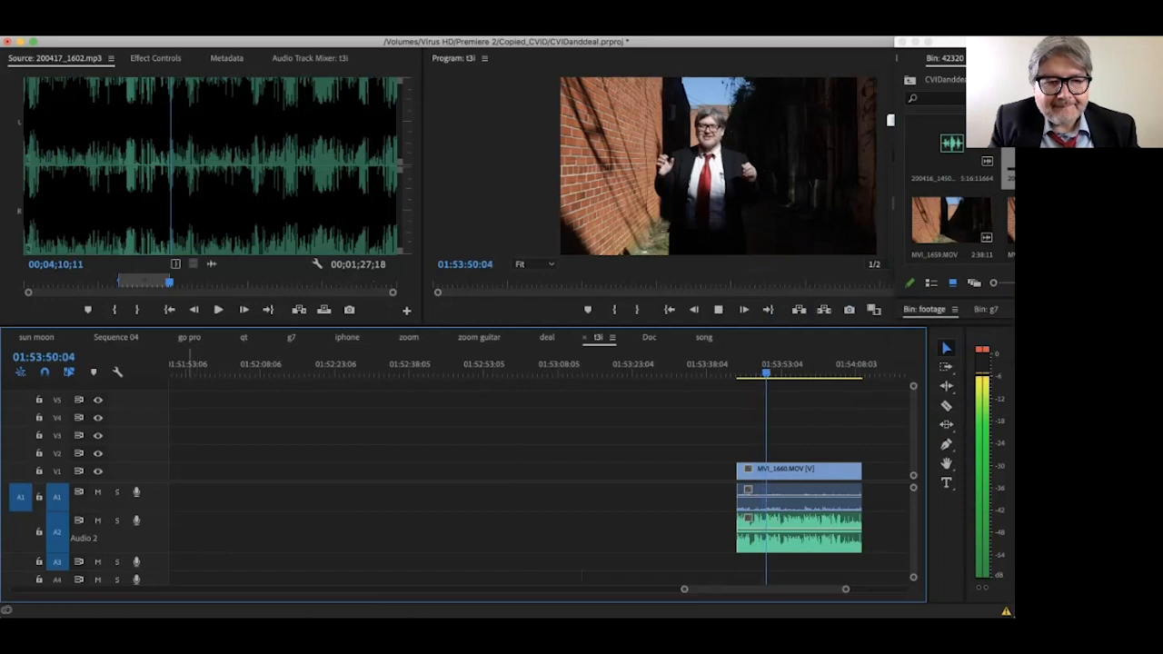
Compare the camera and recorder audio by alternately muting tracks A1 and A2 during playback, and stop with both muted
{"action": "left_click", "coordinate": [97, 492]}
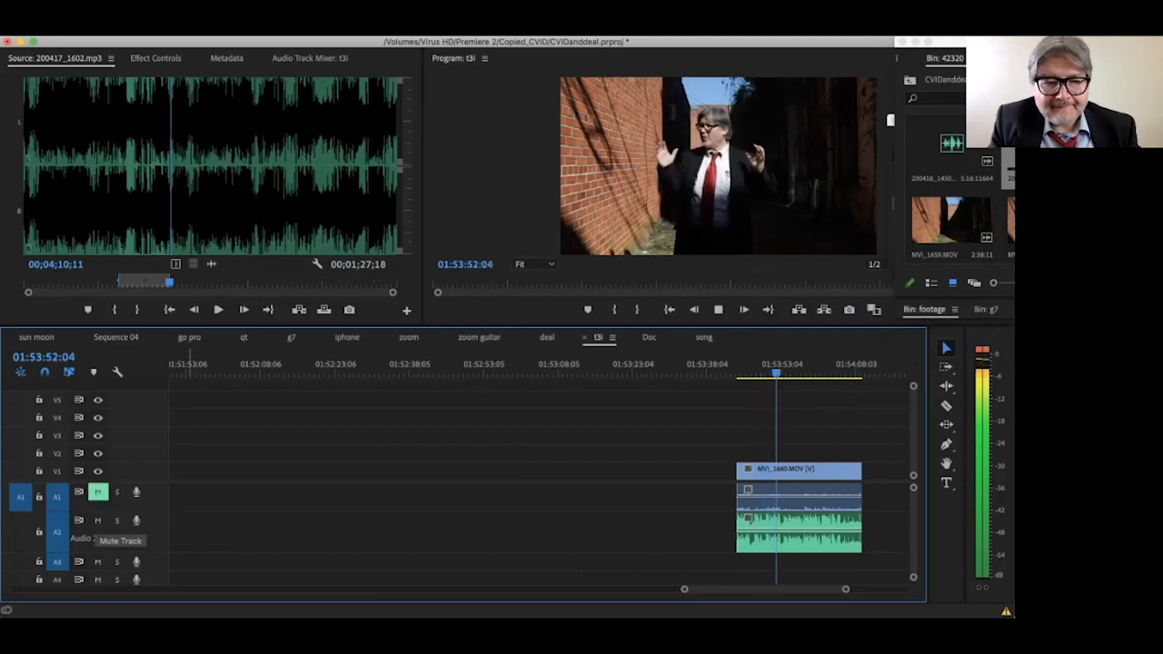
{"action": "left_click", "coordinate": [97, 520]}
{"action": "left_click", "coordinate": [98, 520]}
{"action": "left_click", "coordinate": [97, 491]}
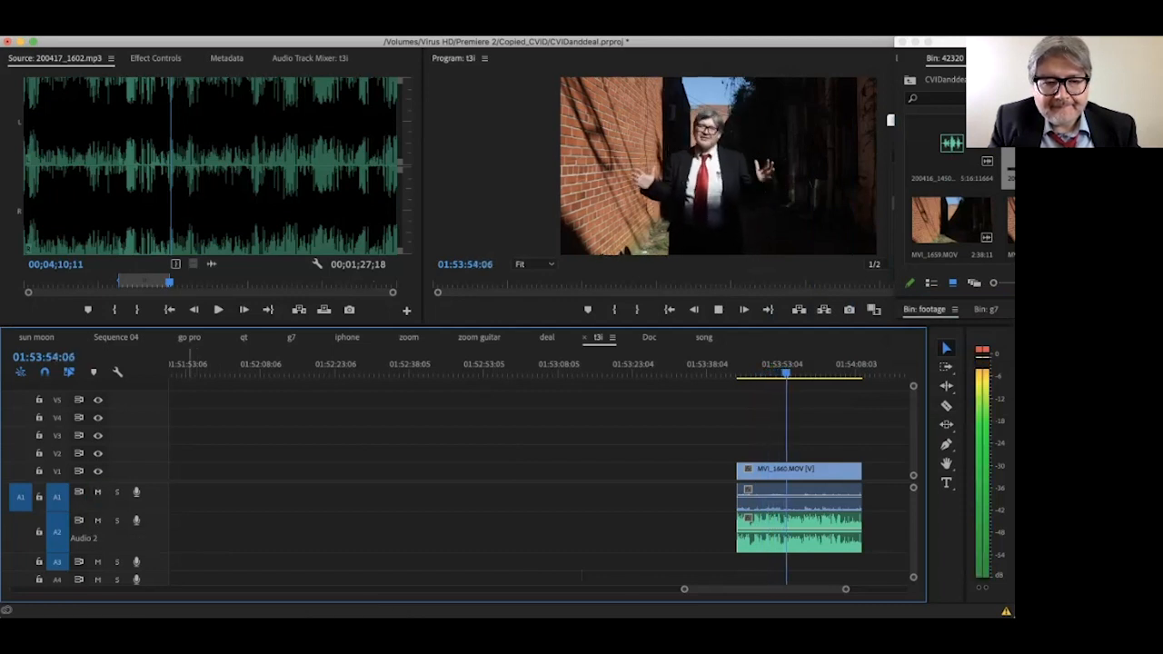
{"action": "left_click", "coordinate": [97, 520]}
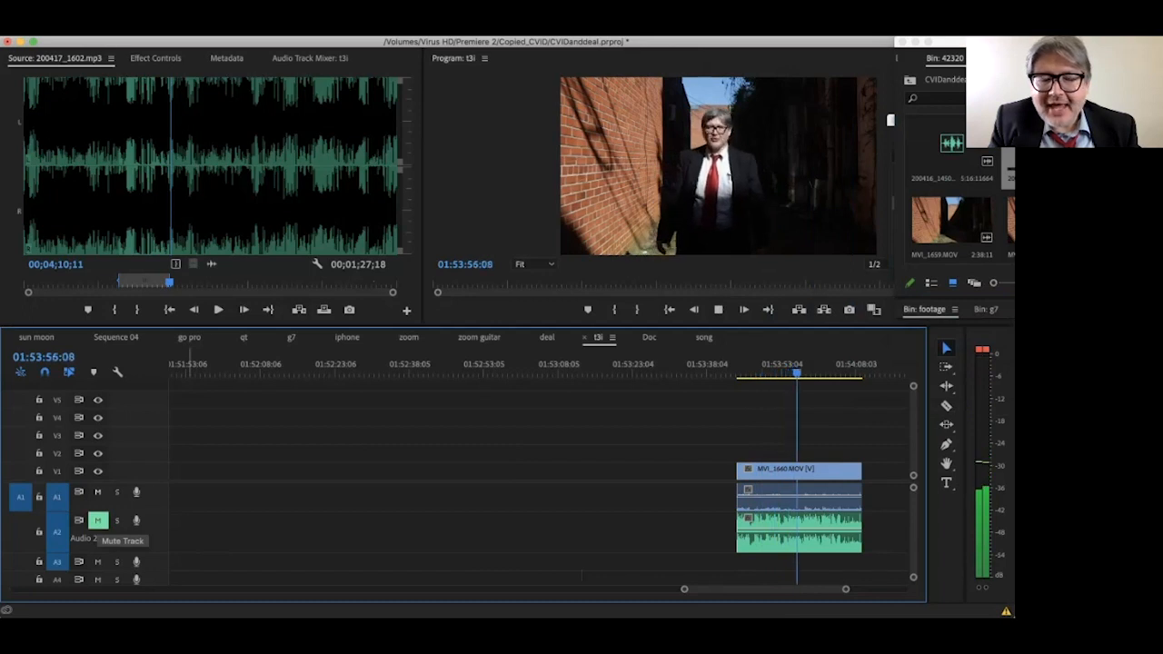
{"action": "left_click", "coordinate": [97, 492]}
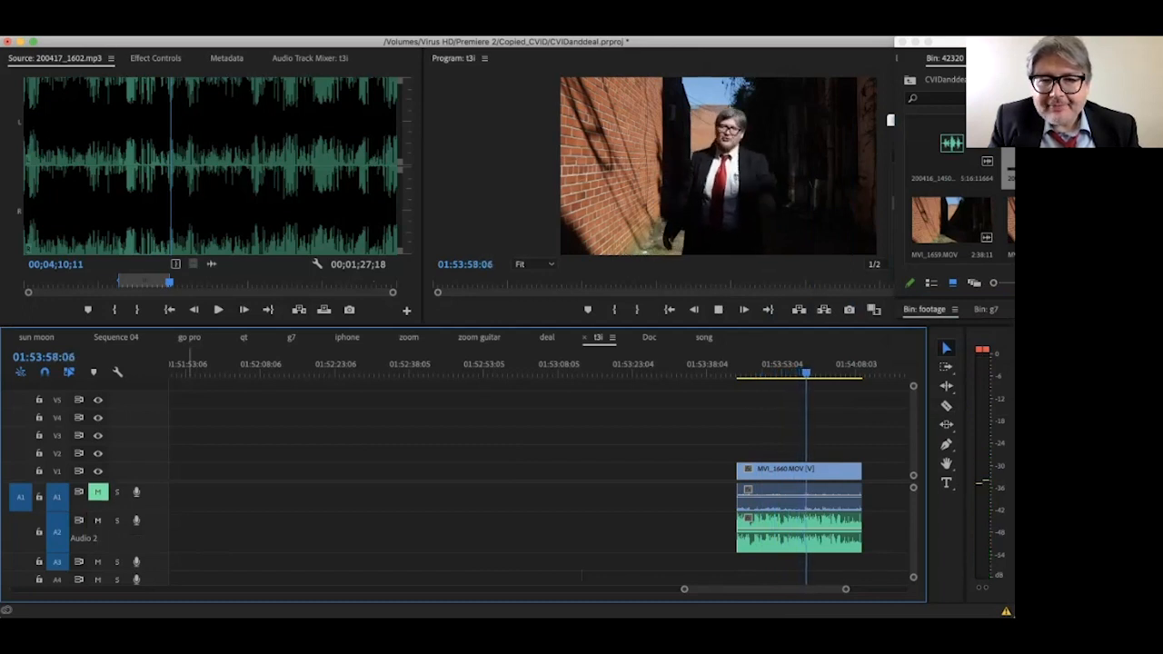
{"action": "key", "text": "space"}
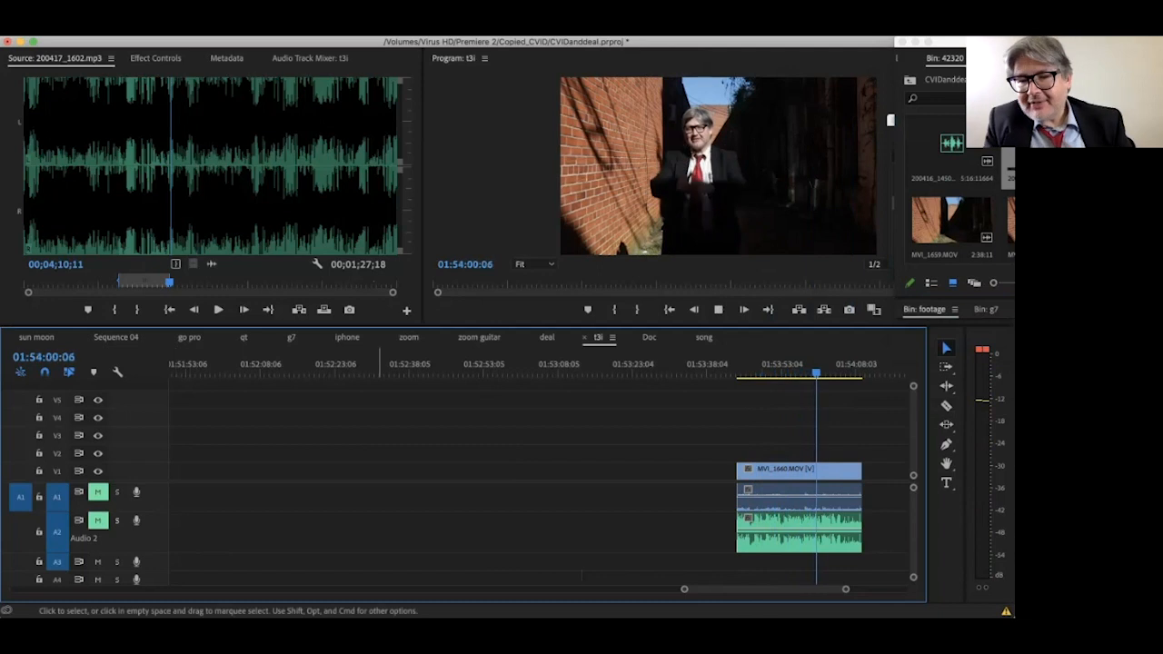
Apply the Mastering and Vocal Enhancer effects from Custom Bin 01 to the 200417_1602.mp3 clip on A2
{"action": "left_click", "coordinate": [792, 470]}
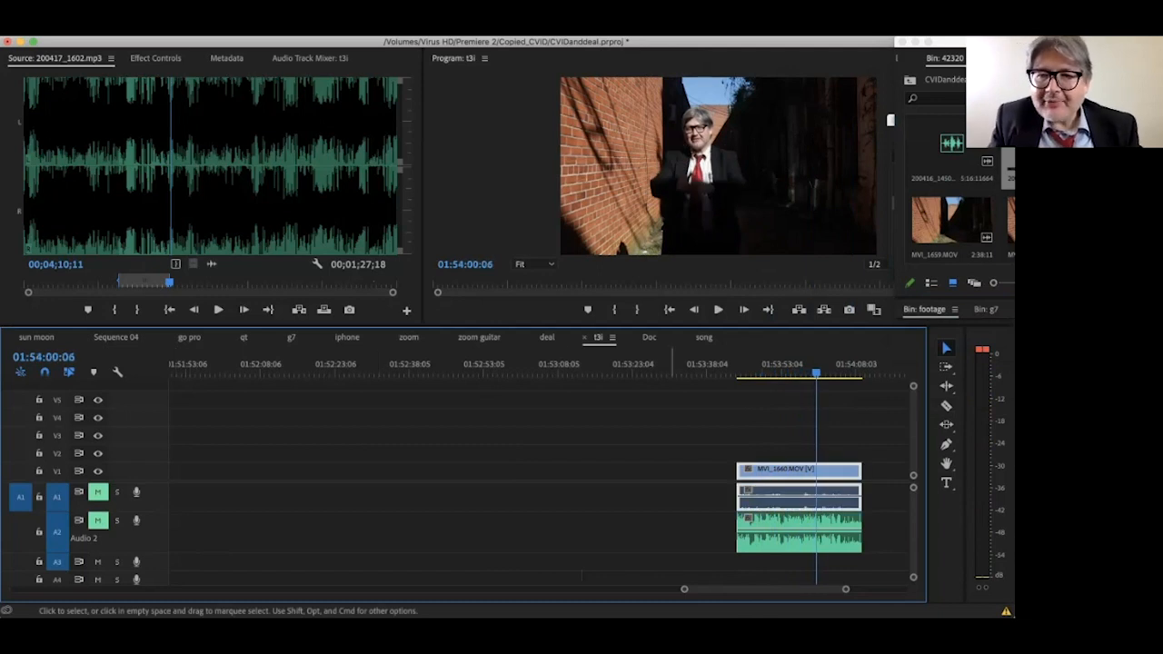
{"action": "left_click_drag", "start_coordinate": [950, 42], "coordinate": [997, 68]}
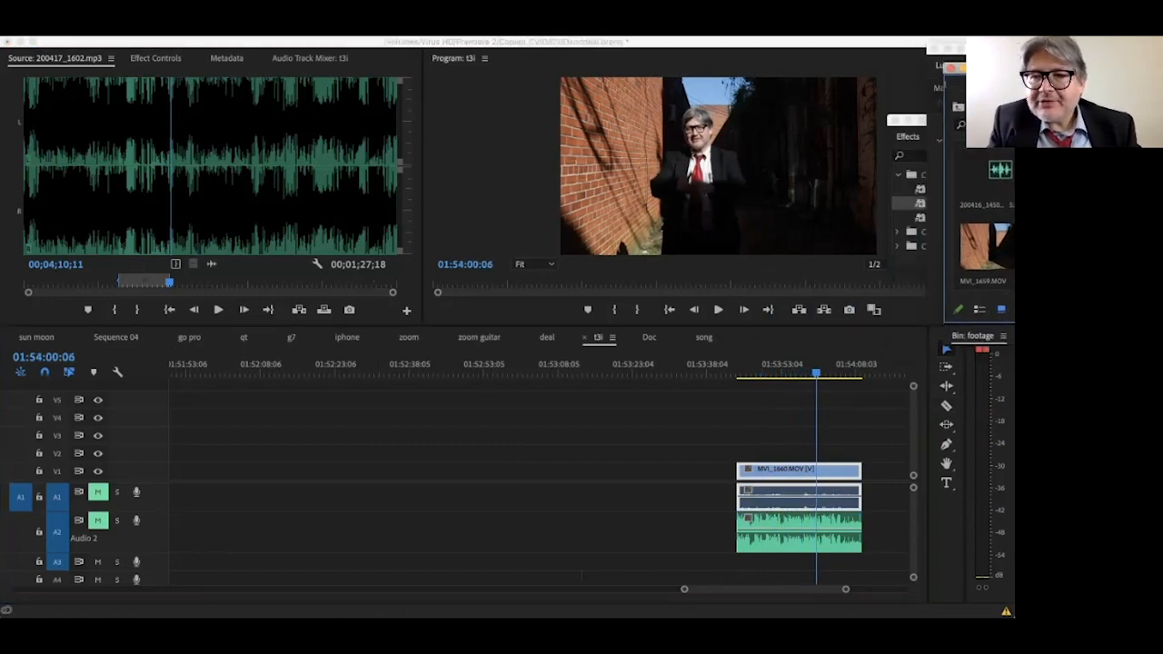
{"action": "left_click", "coordinate": [909, 136]}
{"action": "left_click_drag", "start_coordinate": [909, 136], "coordinate": [886, 131]}
{"action": "left_click", "coordinate": [934, 211]}
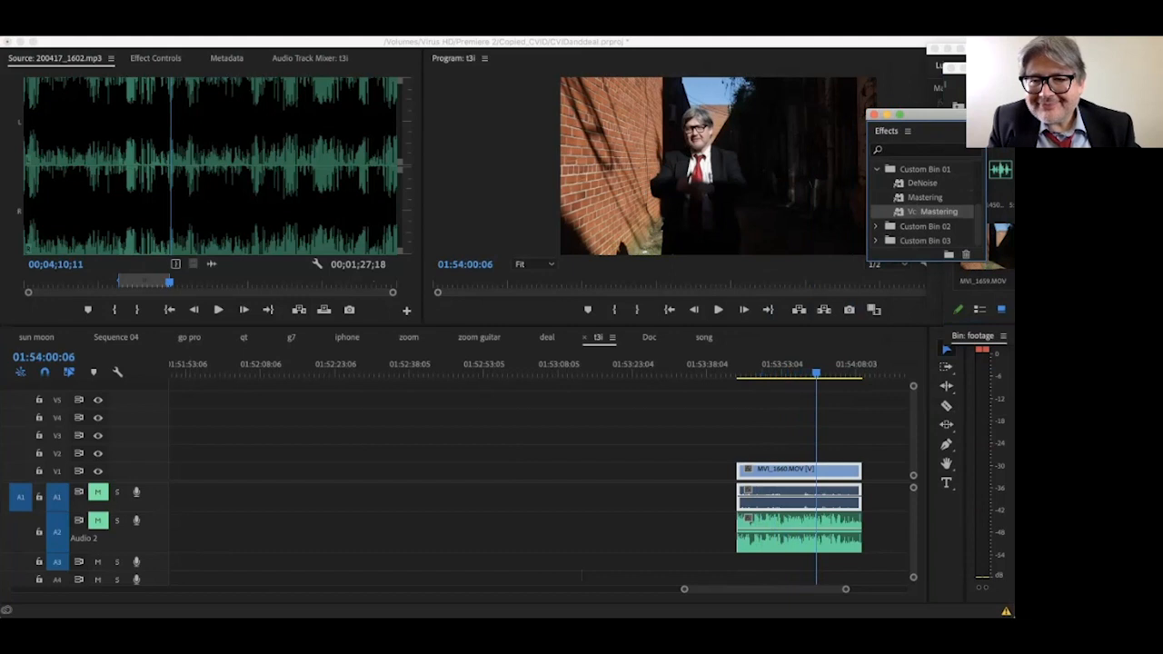
{"action": "left_click", "coordinate": [925, 197]}
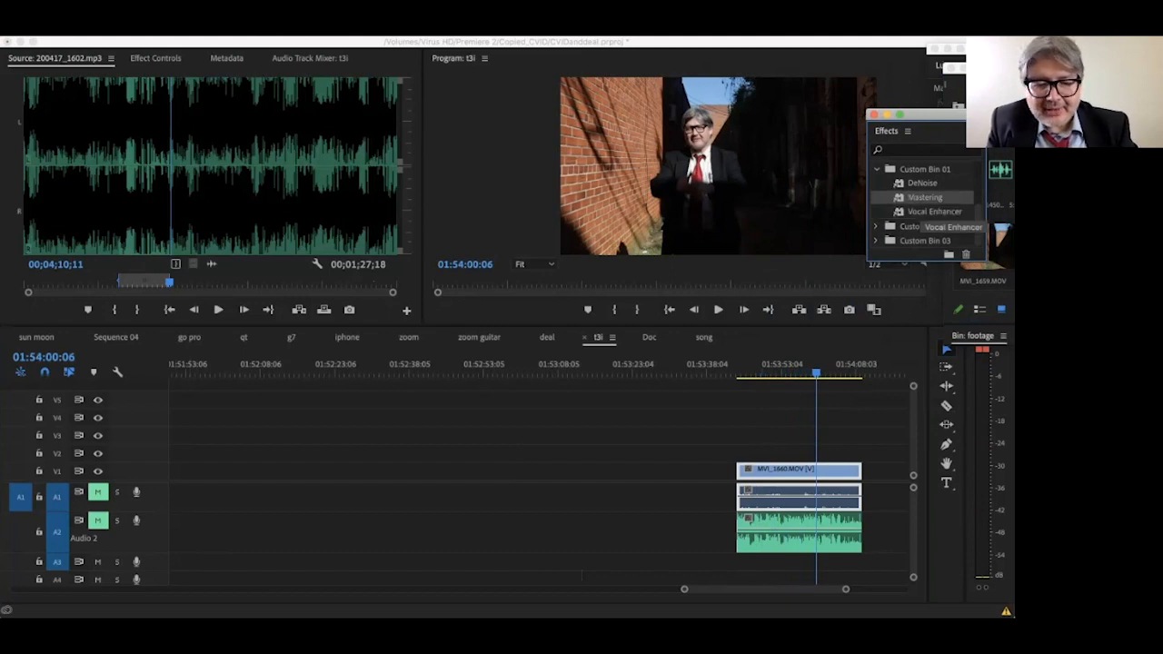
{"action": "left_click", "coordinate": [927, 211], "text": "shift"}
{"action": "left_click_drag", "start_coordinate": [927, 211], "coordinate": [806, 532]}
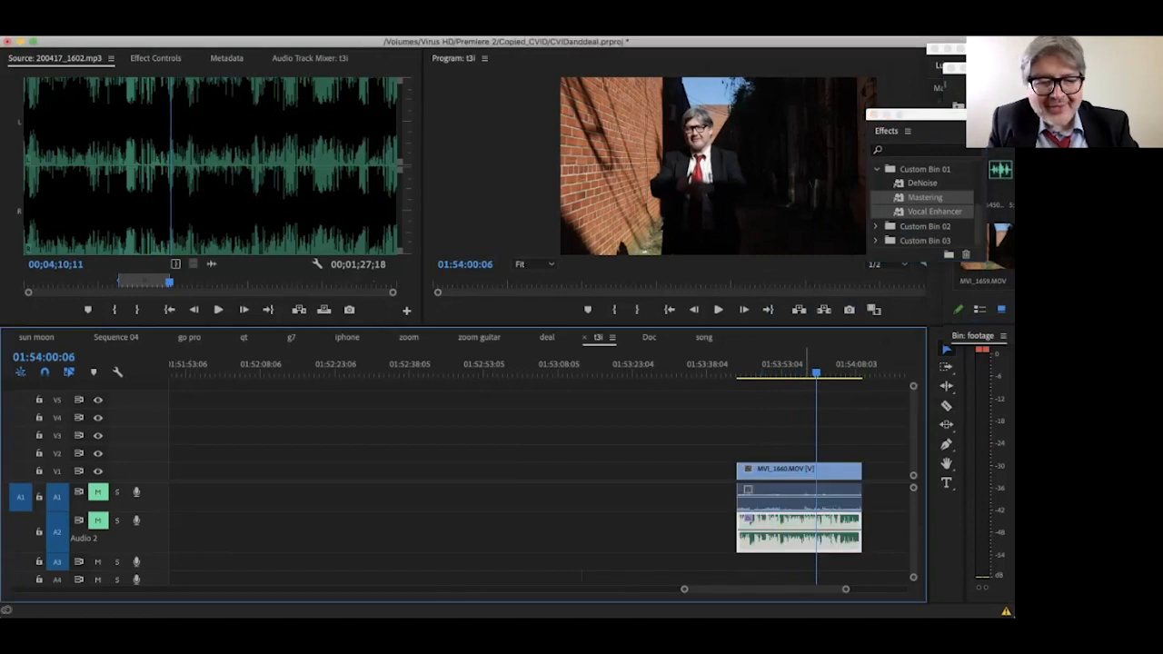
Adjust the audio gain of the 200417_1602.mp3 clip by -12 dB
{"action": "key", "text": "g"}
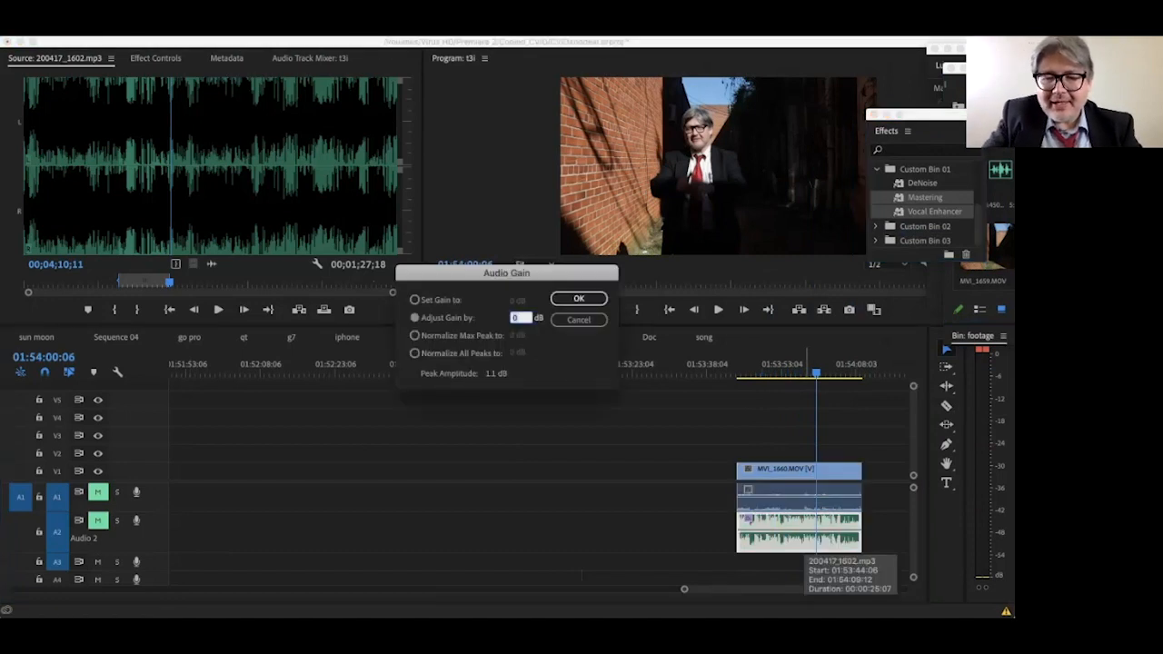
{"action": "type", "text": "-12"}
{"action": "key", "text": "Return"}
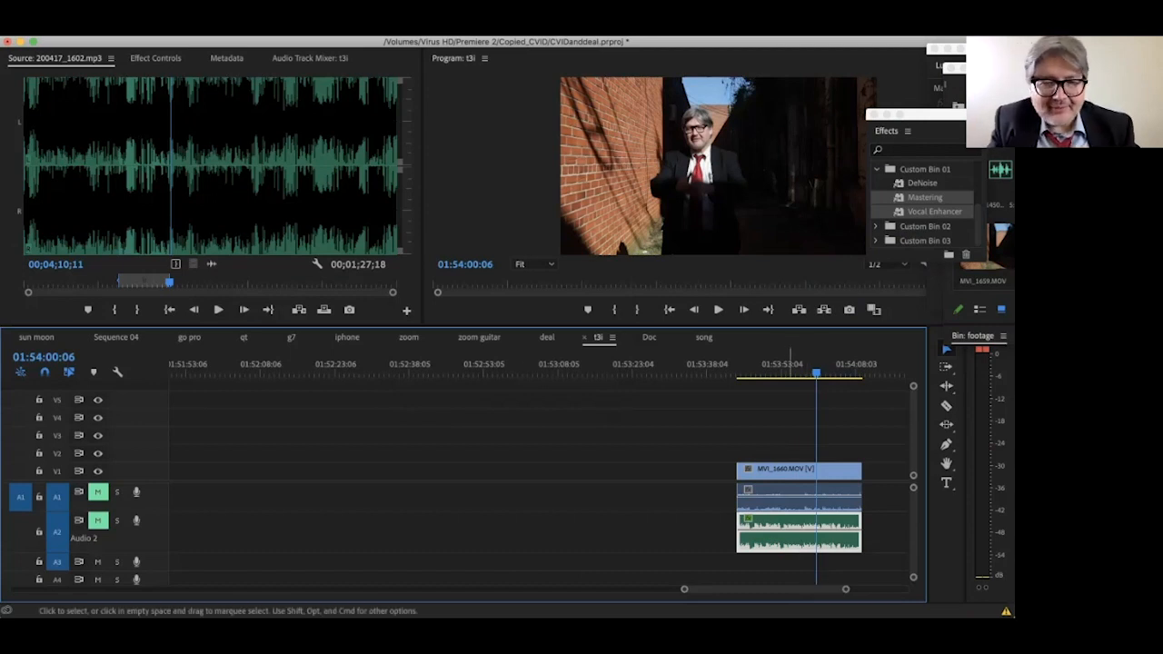
Unmute track A2 to audition the processed audio, and display the effect controls of the 200417_1602.mp3 clip
{"action": "left_click", "coordinate": [98, 520]}
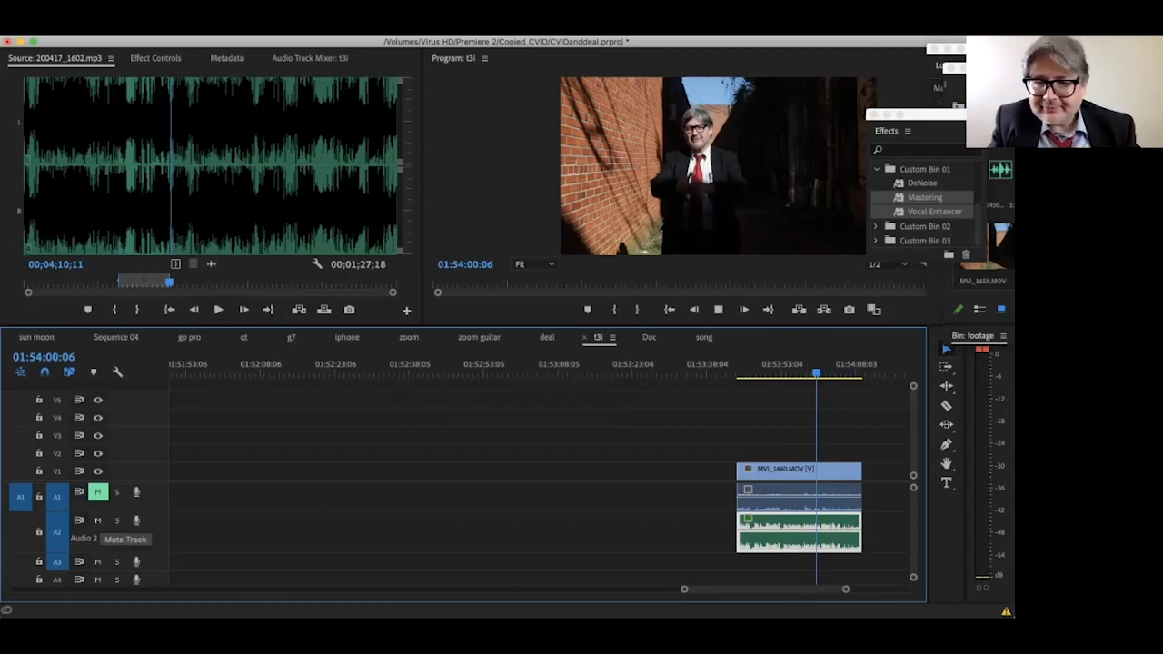
{"action": "key", "text": "space"}
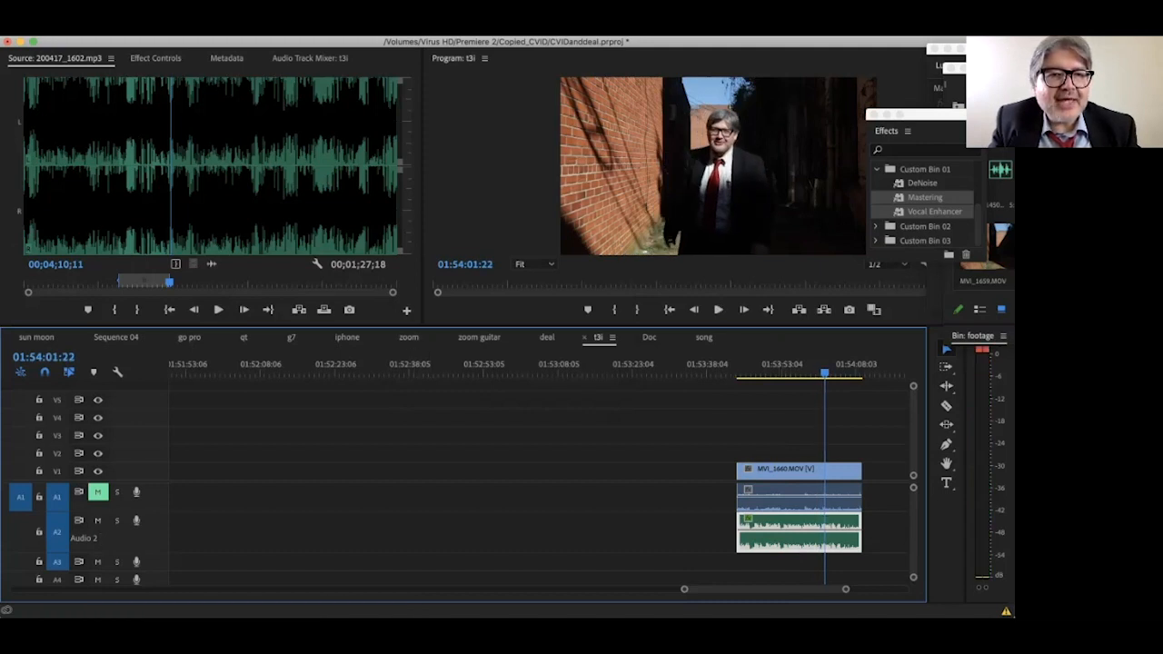
{"action": "left_click", "coordinate": [156, 58]}
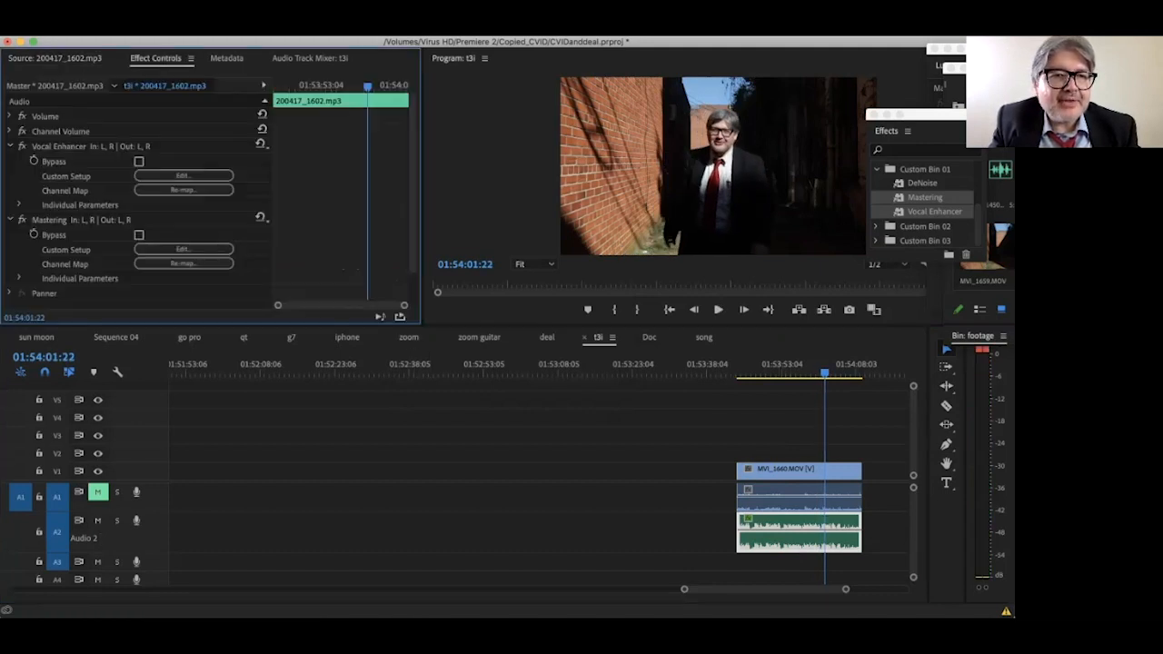
Set the Vocal Enhancer preset to Male for the 200417_1602.mp3 clip and close its effect editor
{"action": "left_click", "coordinate": [190, 176]}
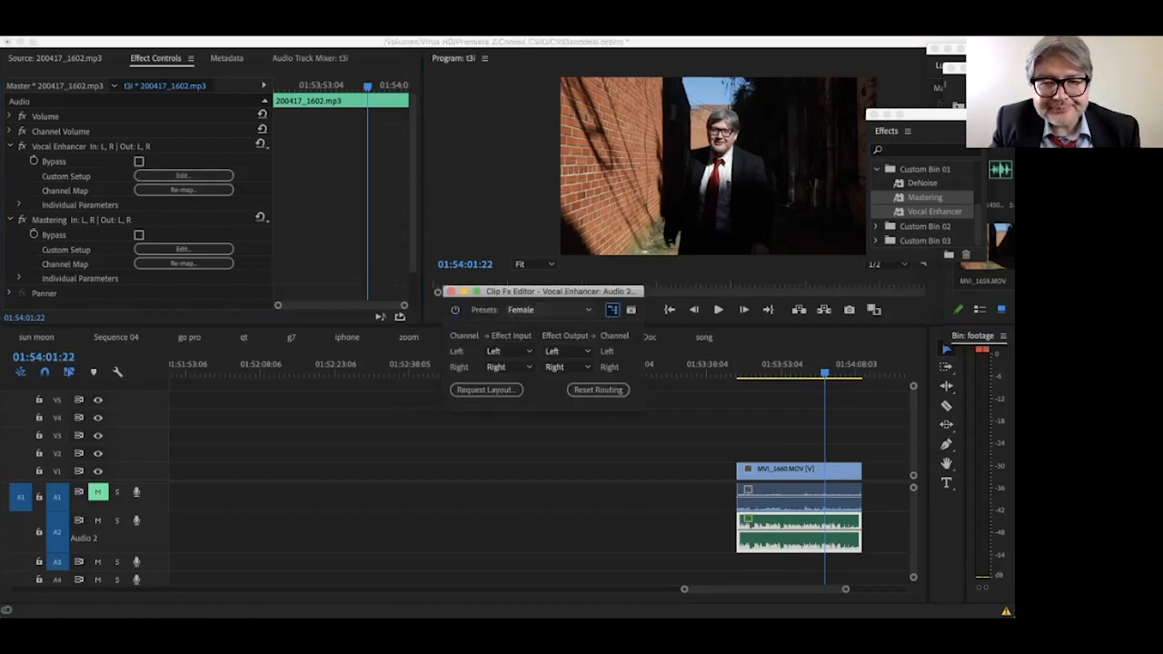
{"action": "left_click", "coordinate": [549, 310]}
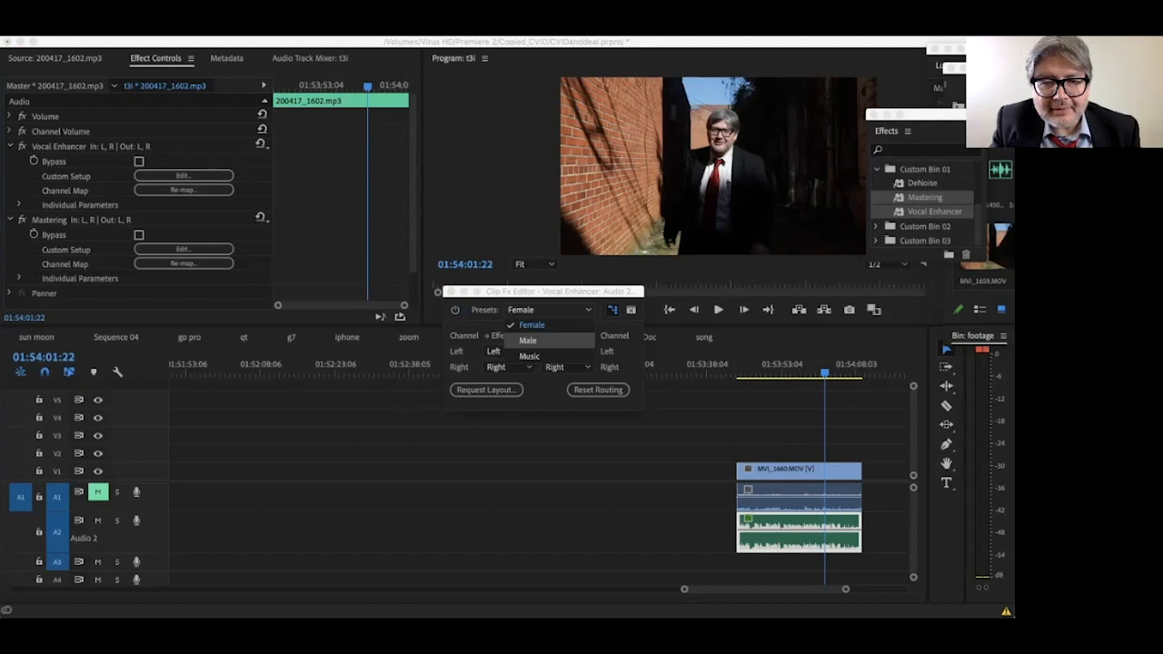
{"action": "left_click", "coordinate": [528, 339]}
{"action": "left_click", "coordinate": [451, 292]}
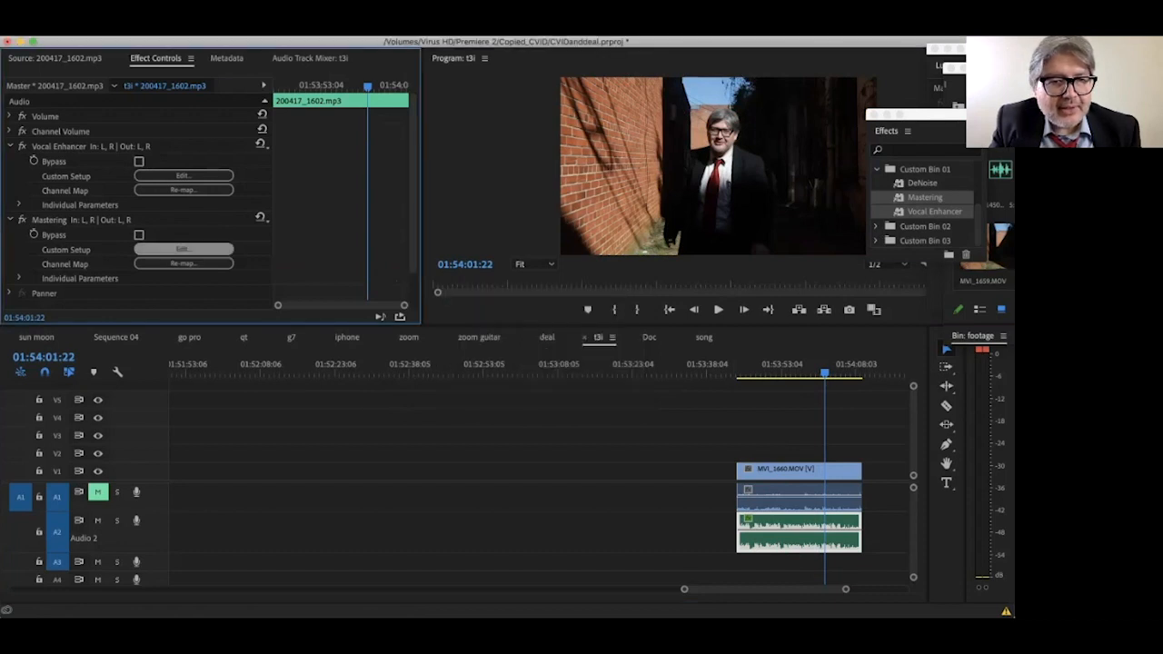
Set the Mastering preset to Make Room For Vocals and play the clip back from near its start
{"action": "left_click", "coordinate": [184, 249]}
{"action": "left_click", "coordinate": [404, 204]}
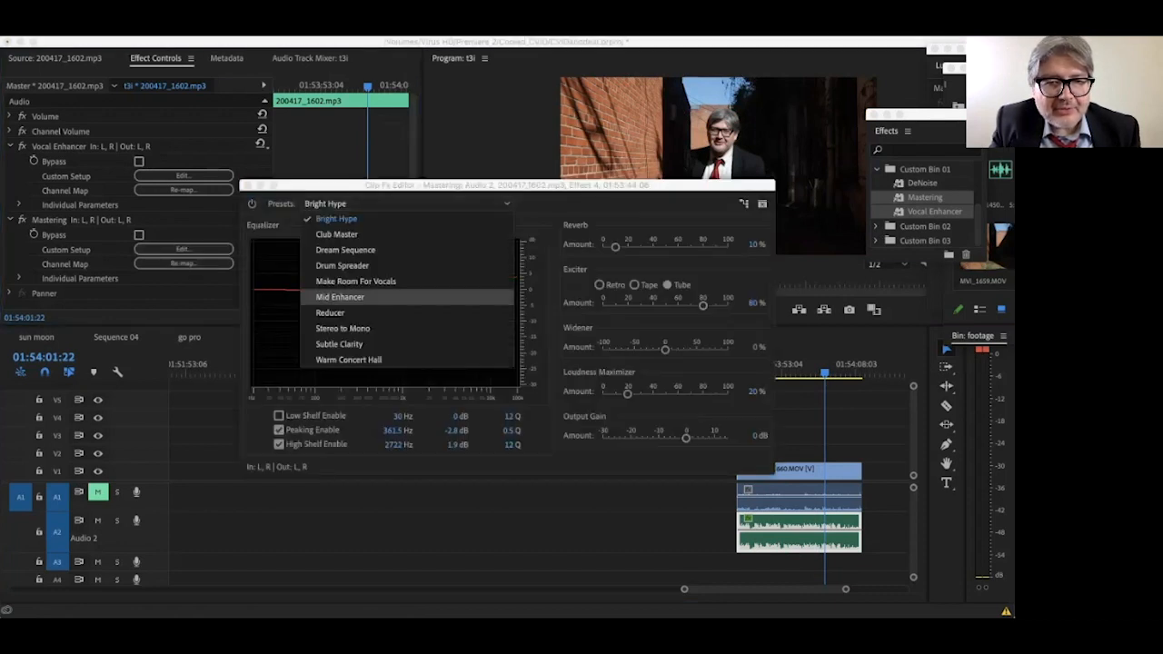
{"action": "left_click", "coordinate": [356, 281]}
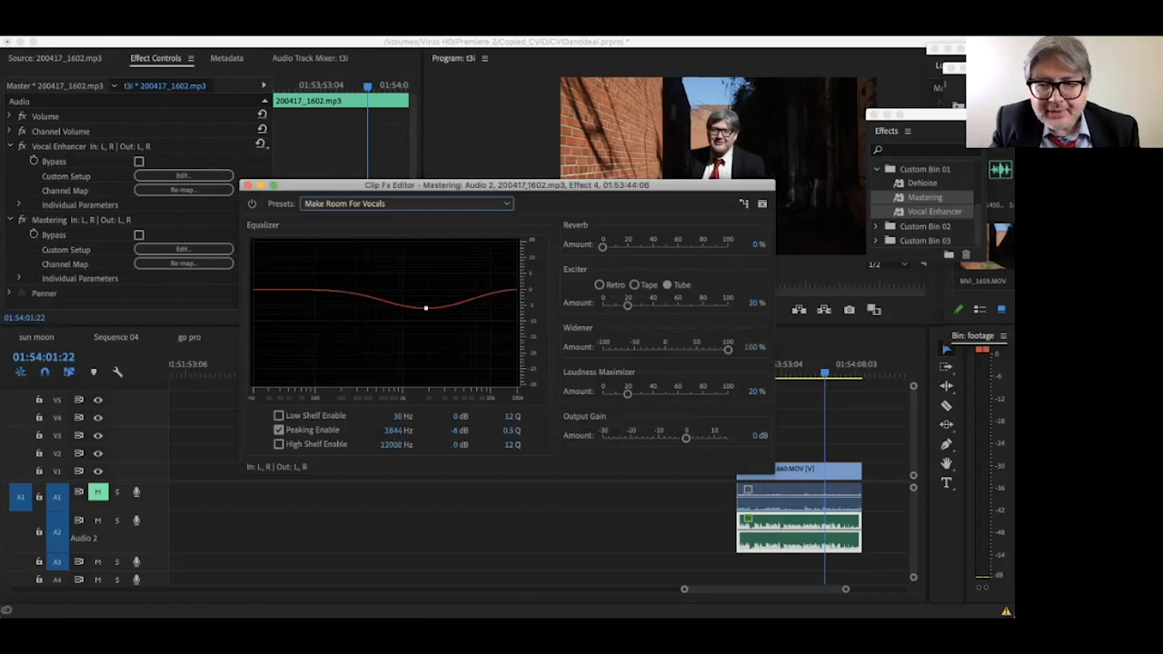
{"action": "key", "text": "space"}
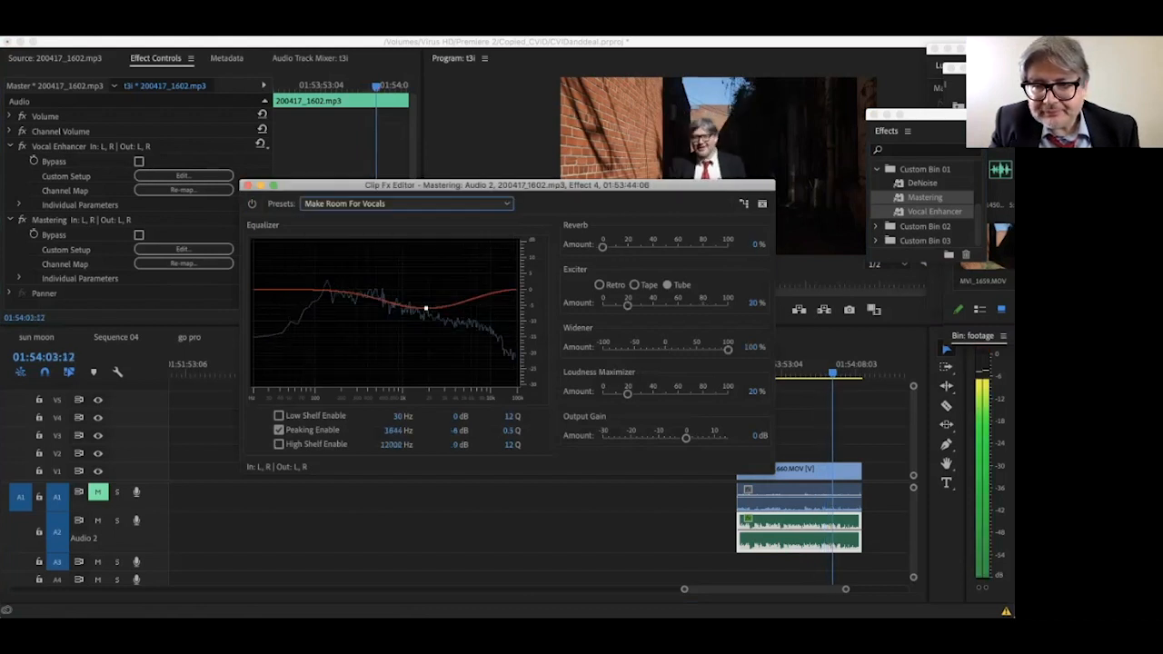
{"action": "left_click", "coordinate": [248, 185]}
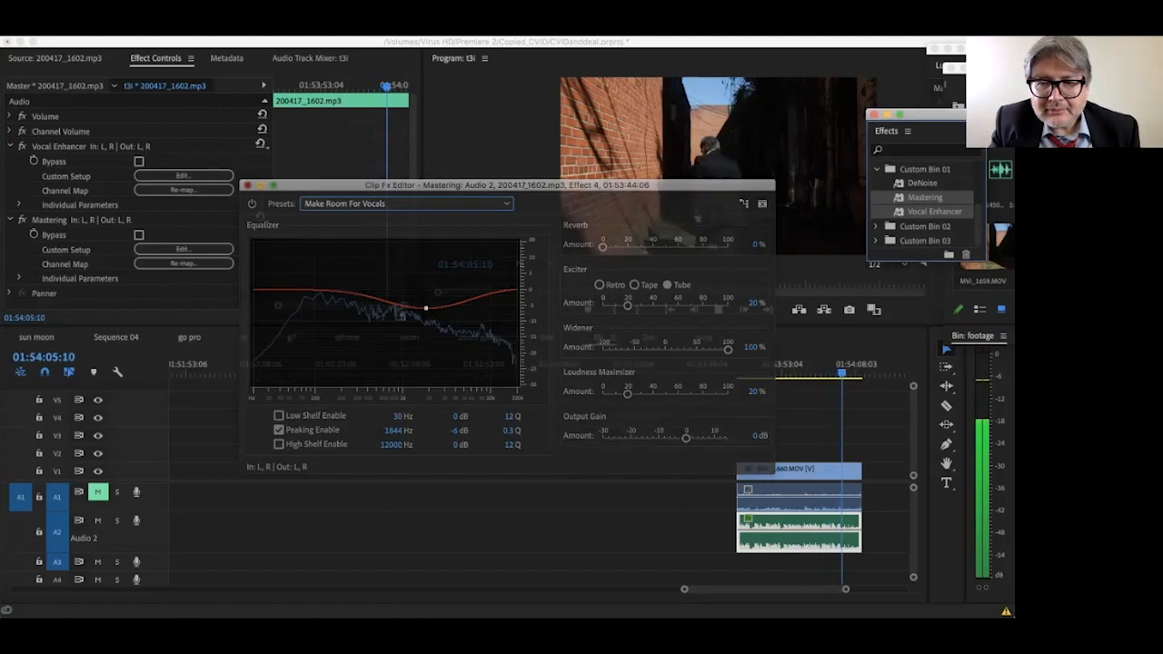
{"action": "left_click", "coordinate": [749, 370]}
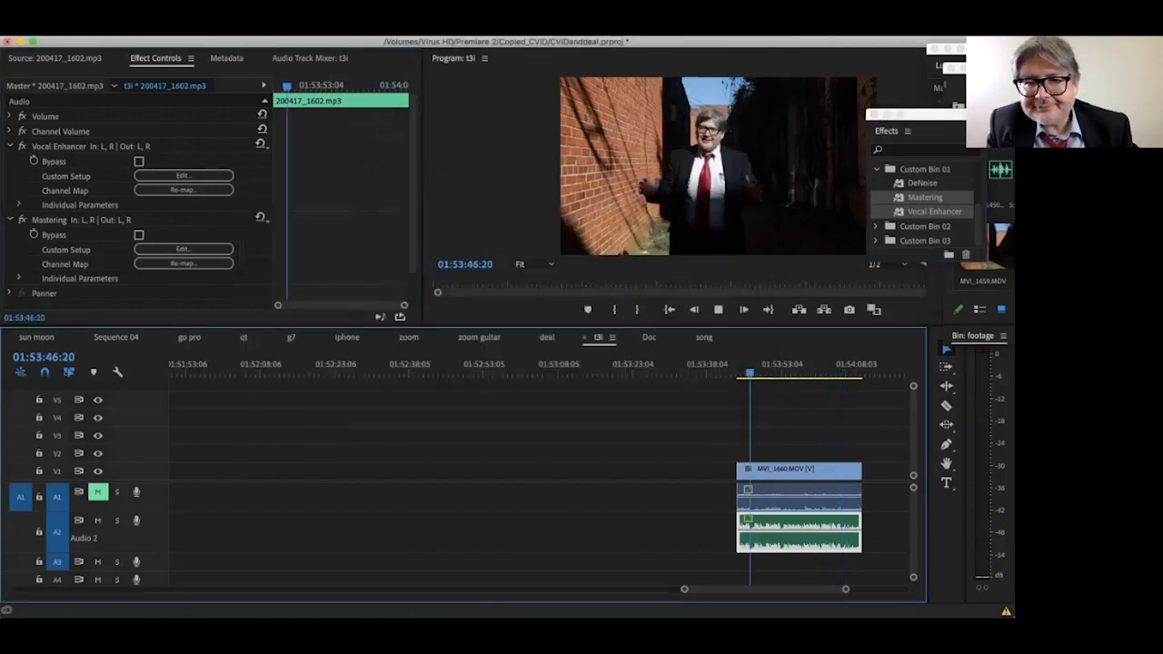
{"action": "key", "text": "space"}
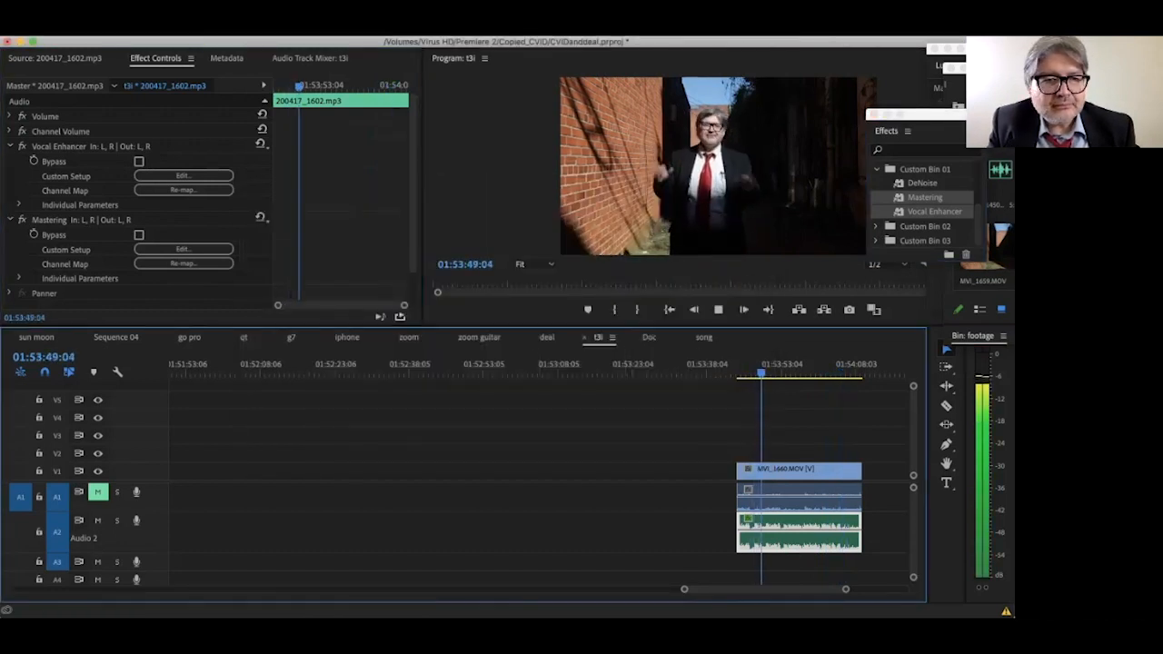
{"action": "left_click", "coordinate": [33, 235]}
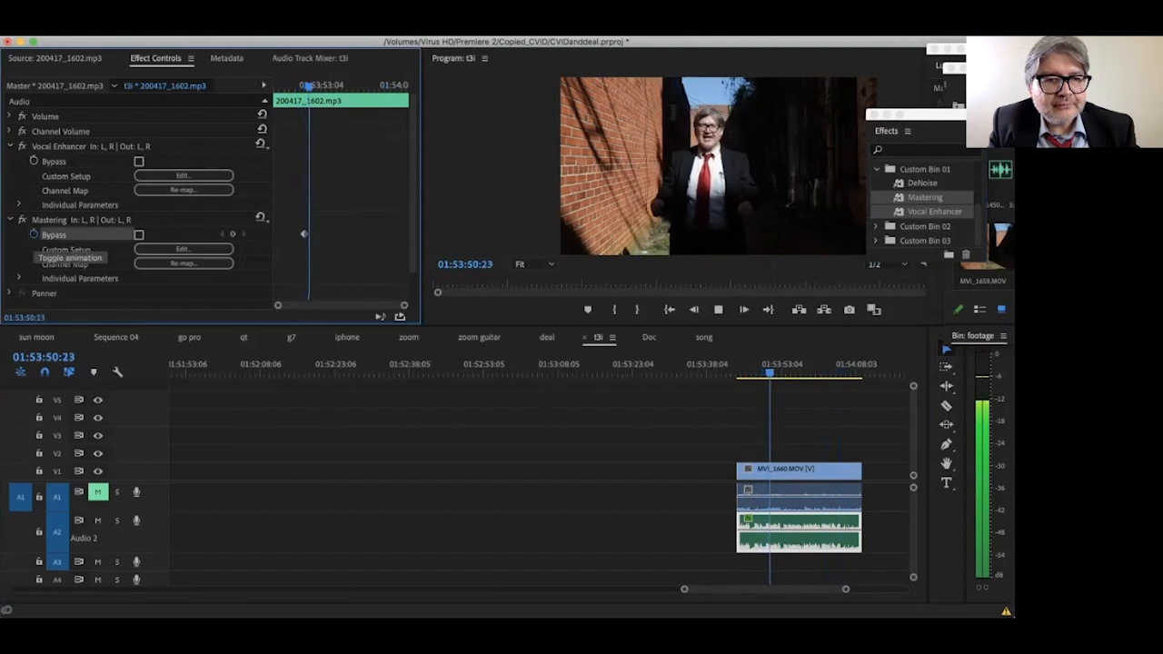
{"action": "left_click", "coordinate": [34, 234]}
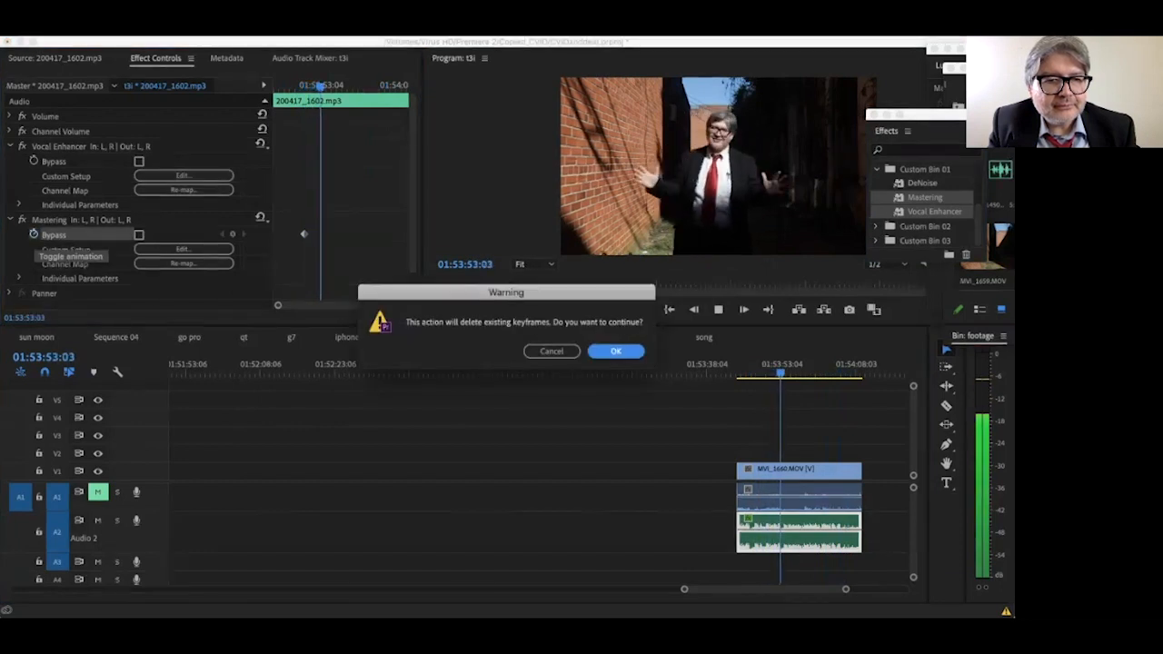
{"action": "left_click", "coordinate": [615, 351]}
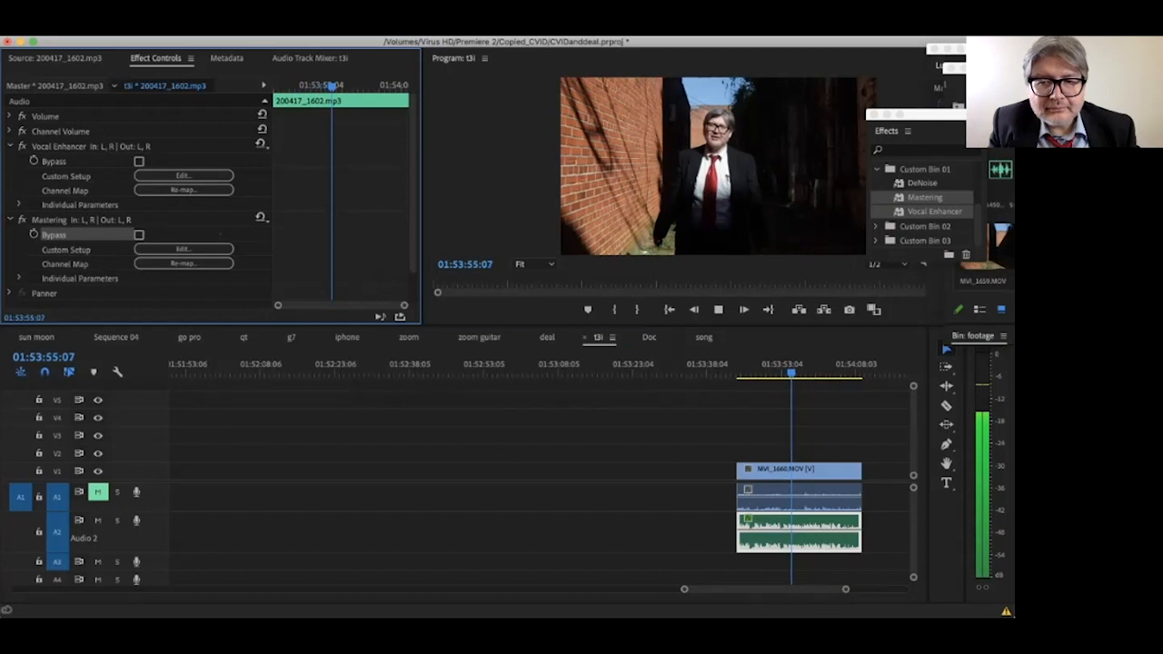
Compare the processed recorder audio with the camera sound from the clip start by switching the mutes on tracks A1 and A2
{"action": "left_click", "coordinate": [512, 470]}
{"action": "key", "text": "space"}
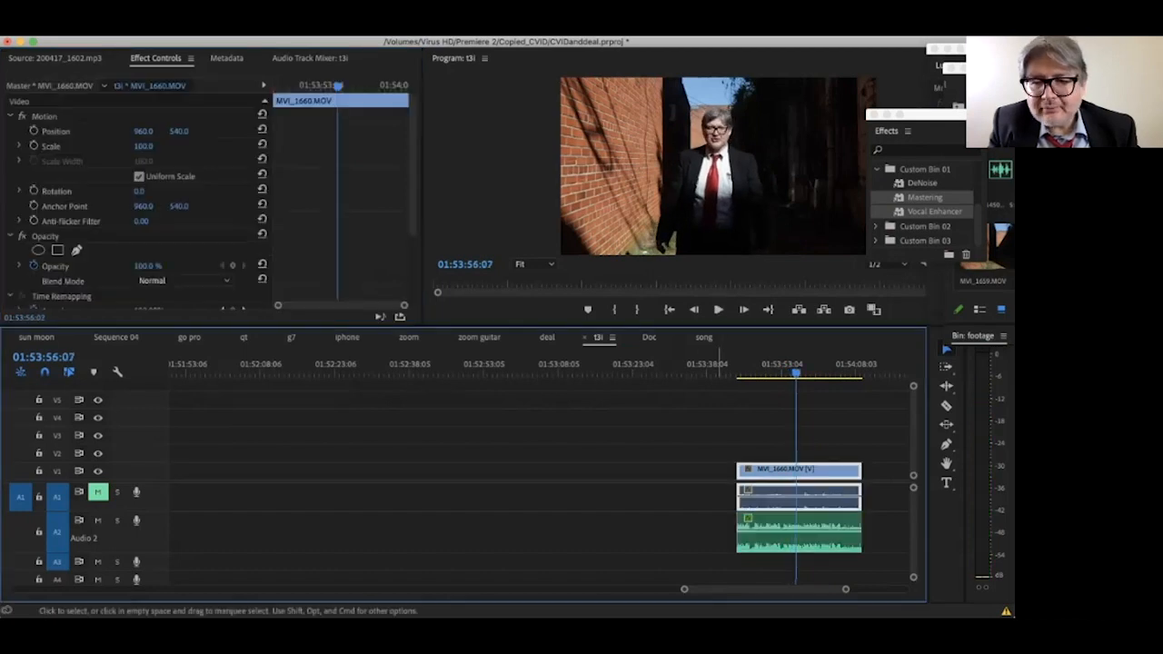
{"action": "key", "text": "Up"}
{"action": "key", "text": "space"}
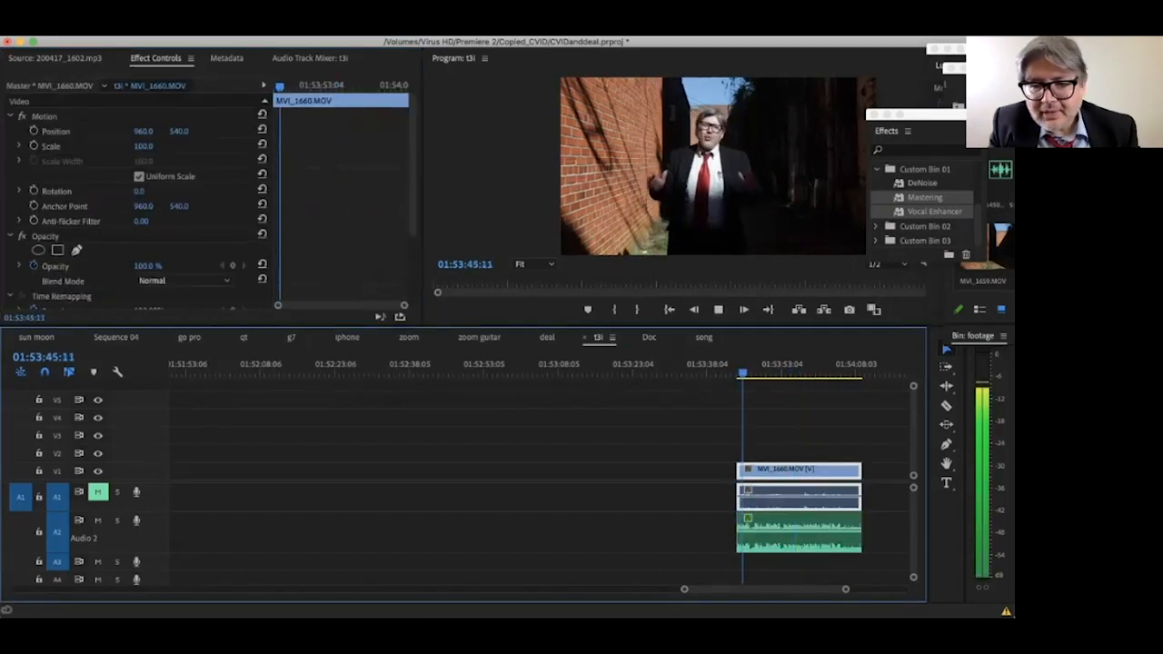
{"action": "left_click", "coordinate": [97, 520]}
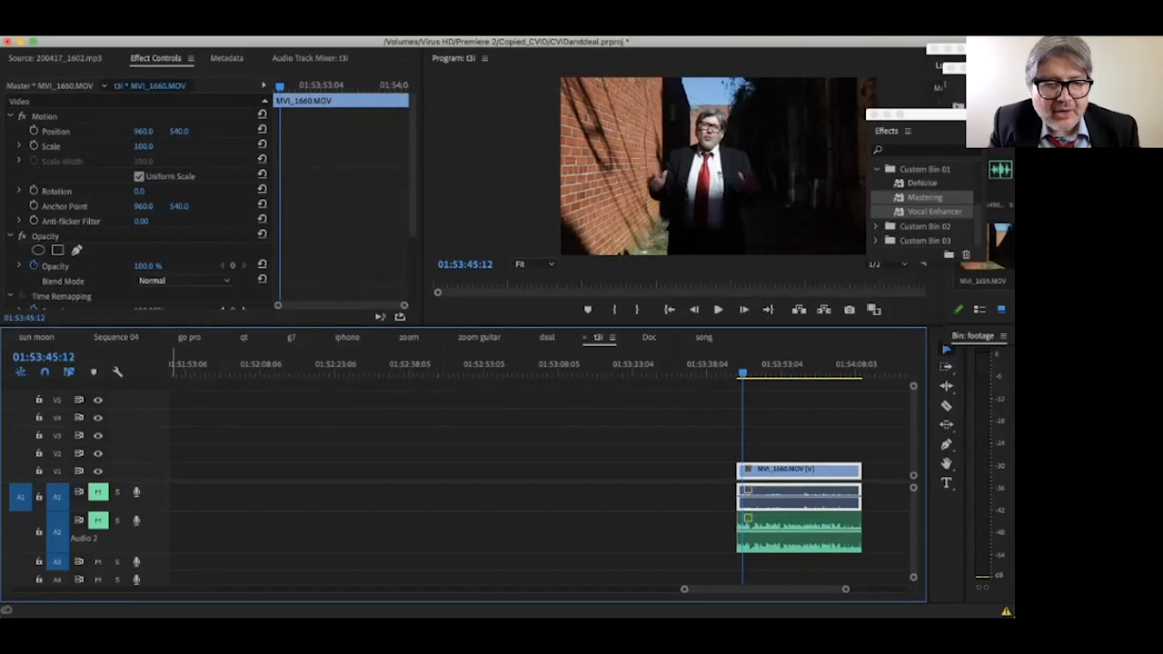
{"action": "left_click", "coordinate": [97, 492]}
{"action": "key", "text": "space"}
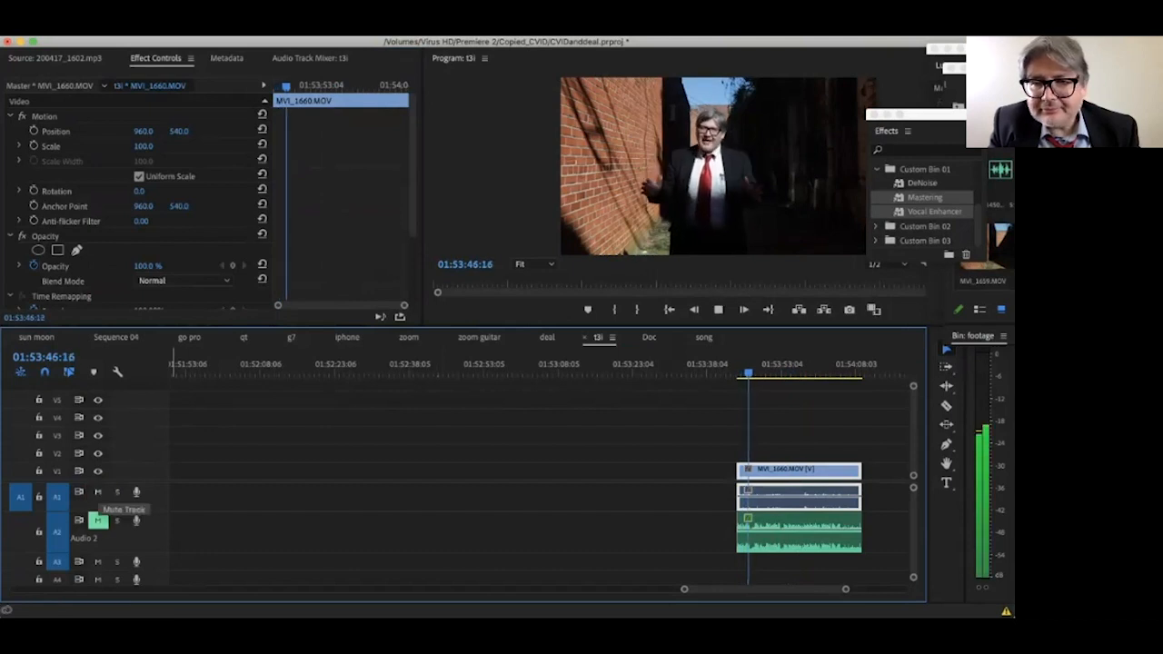
{"action": "key", "text": "space"}
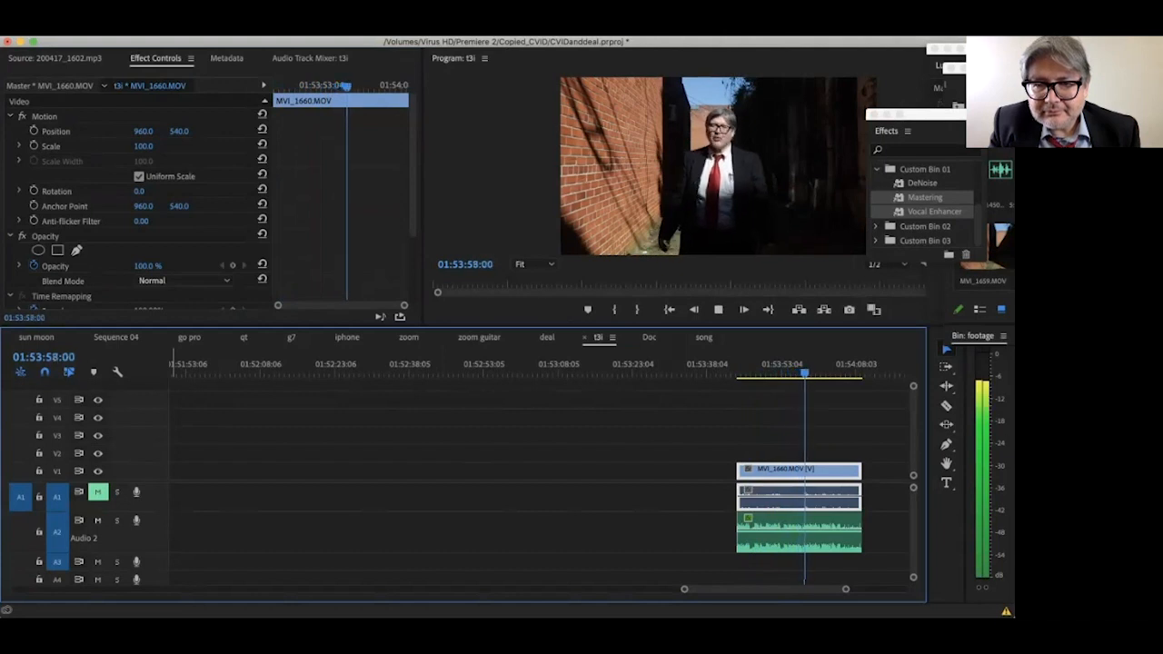
{"action": "key", "text": "space"}
Play and step through the footage around 01:53:49 to find a cut point for the opening
{"action": "left_click_drag", "start_coordinate": [806, 373], "coordinate": [760, 372]}
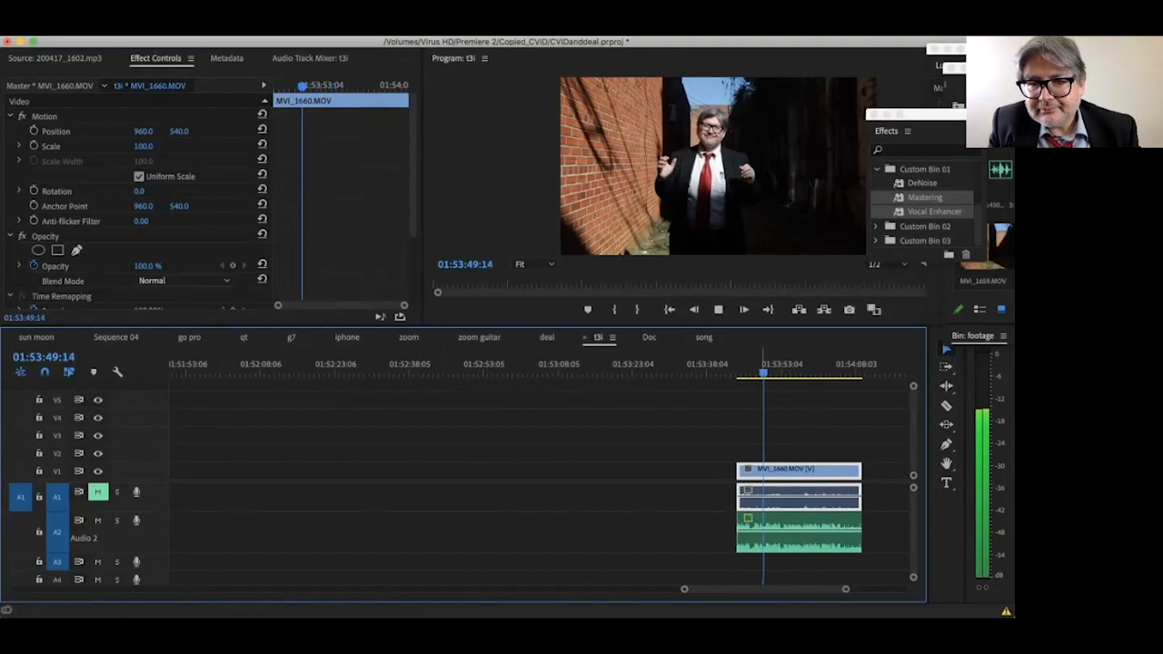
{"action": "key", "text": "space"}
{"action": "key", "text": "Left"}
{"action": "key", "text": "Left"}
{"action": "key", "text": "Left"}
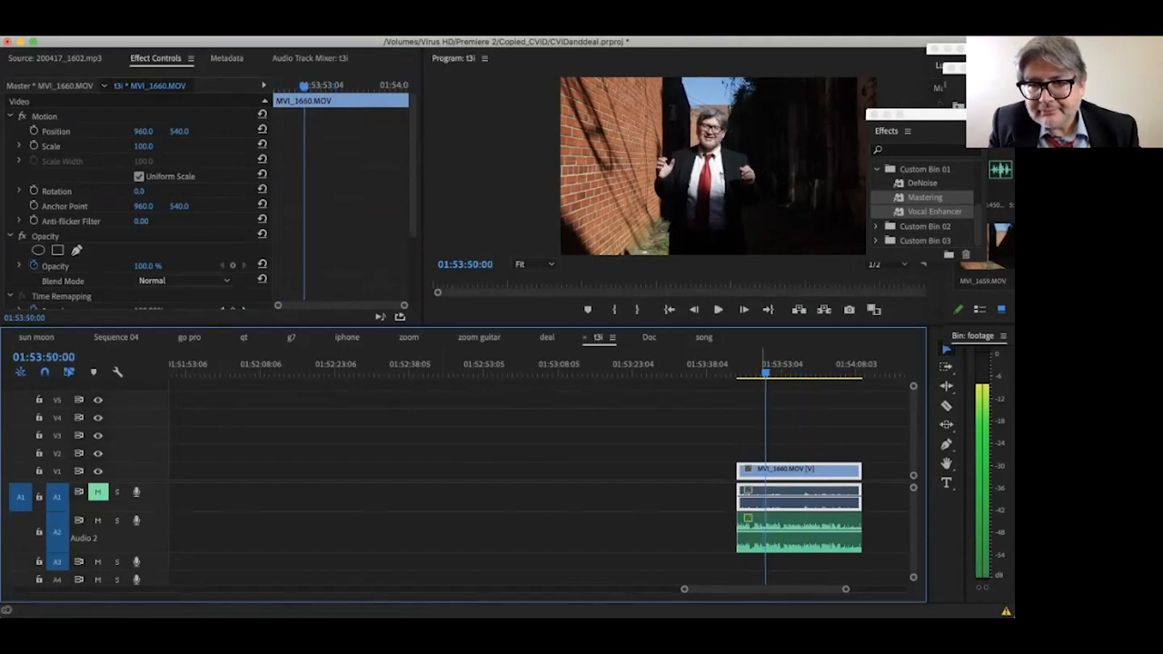
{"action": "key", "text": "space"}
{"action": "key", "text": "j"}
{"action": "key", "text": "space"}
{"action": "key", "text": "space"}
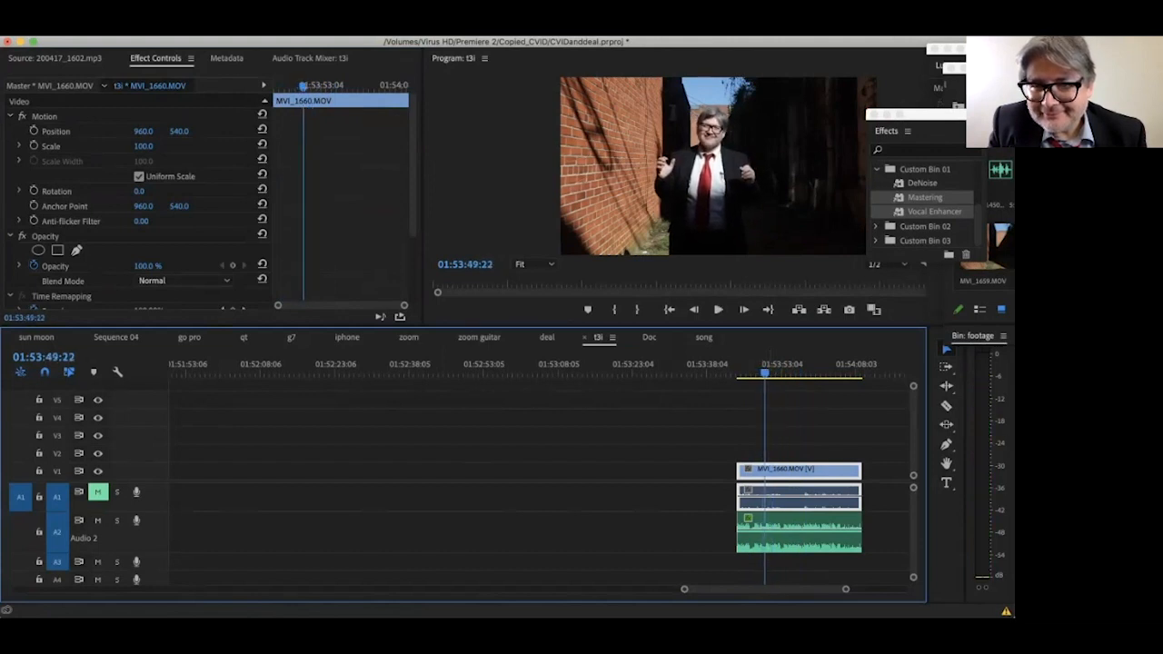
Trim the starts of the MVI_1660.MOV clip and the 200417_1602.mp3 clip to 01:53:49:20
{"action": "left_click_drag", "start_coordinate": [764, 373], "coordinate": [737, 372]}
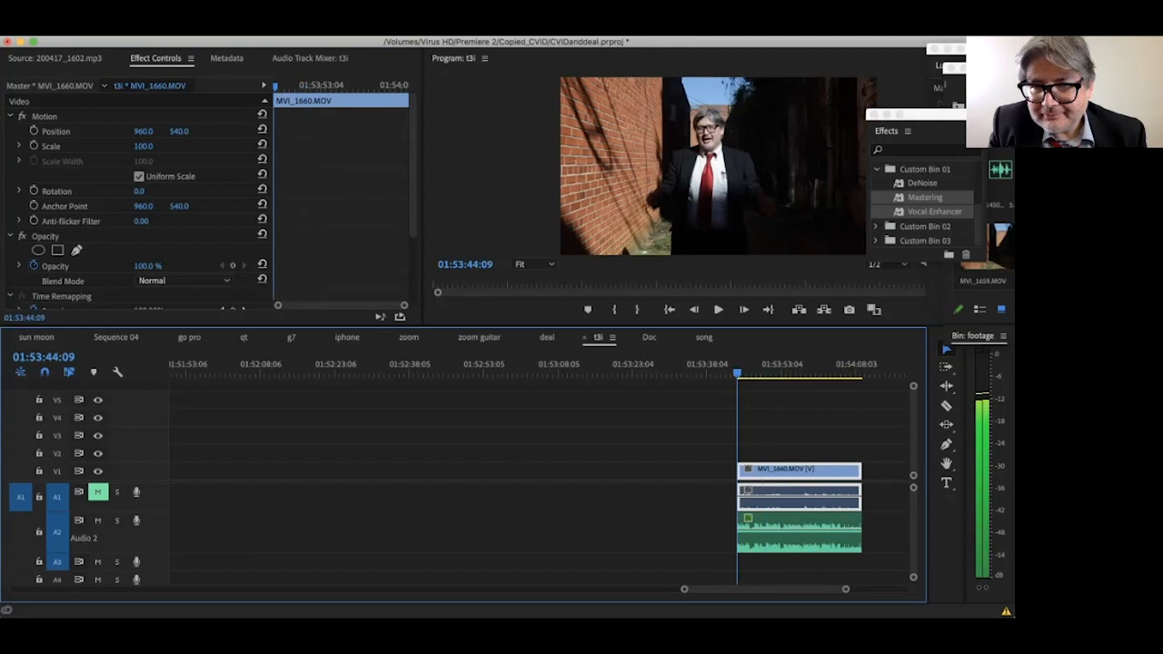
{"action": "key", "text": "space"}
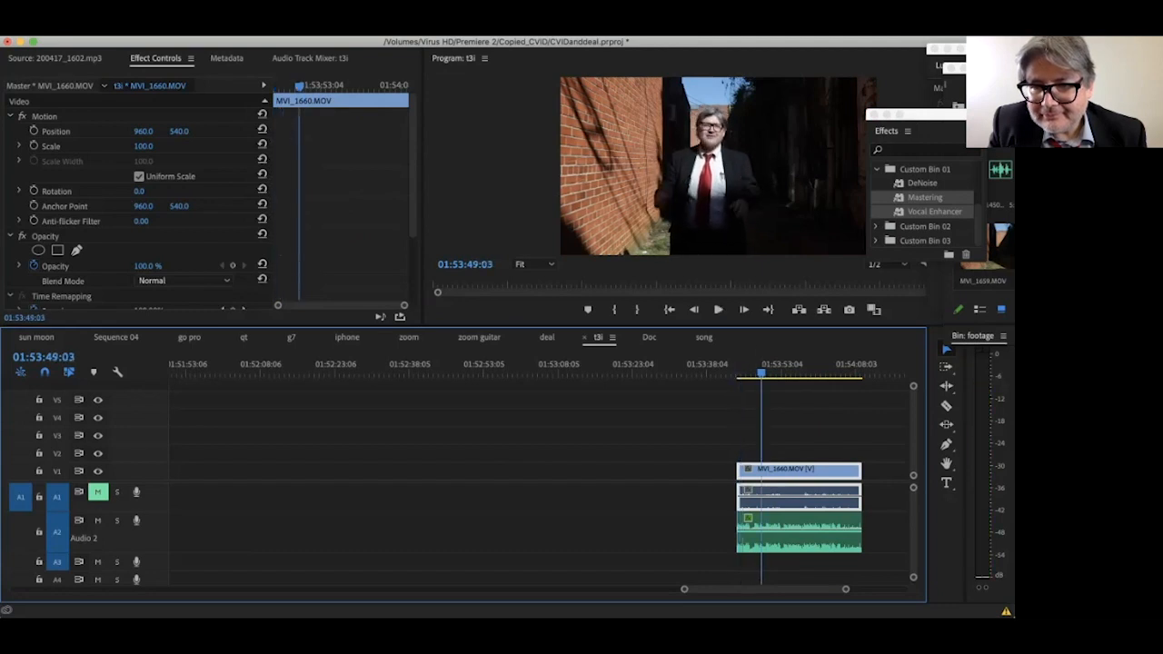
{"action": "key", "text": "space"}
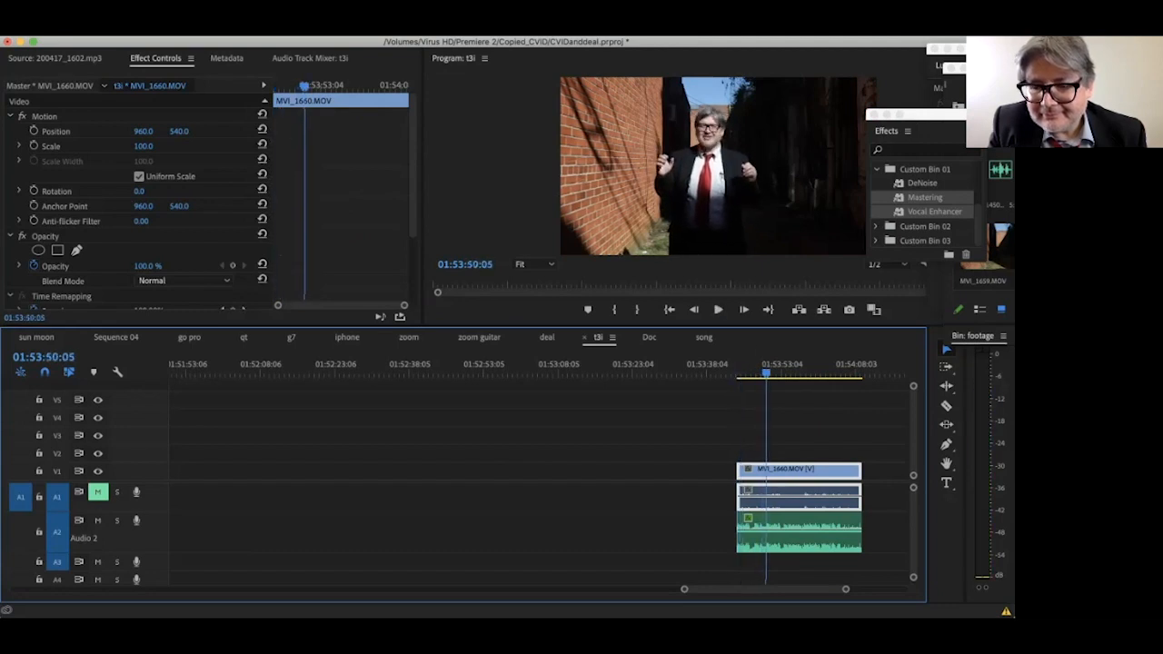
{"action": "key", "text": "Left"}
{"action": "key", "text": "Left"}
{"action": "key", "text": "Left"}
{"action": "key", "text": "Left"}
{"action": "key", "text": "Left"}
{"action": "key", "text": "Left"}
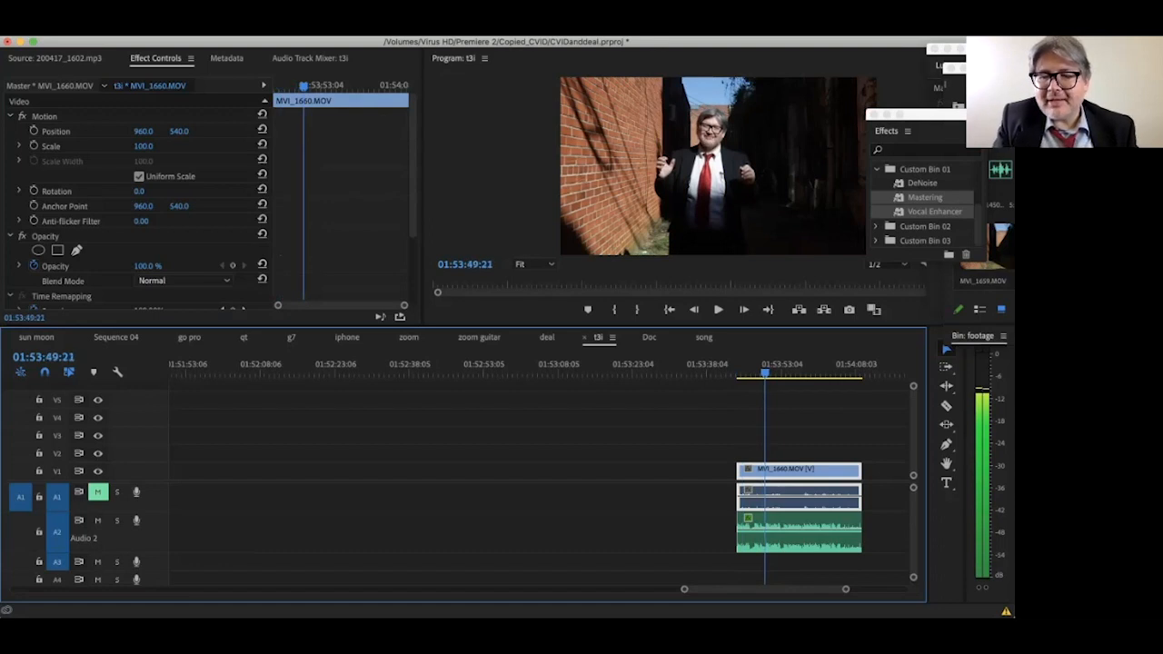
{"action": "key", "text": "Left"}
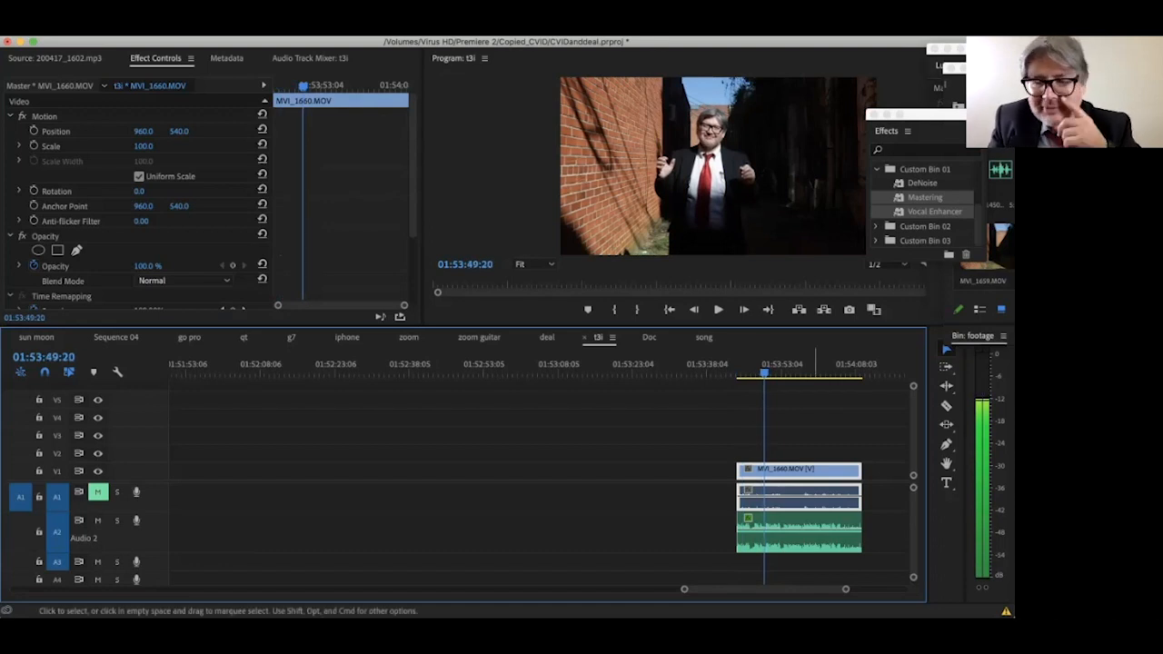
{"action": "left_click_drag", "start_coordinate": [739, 492], "coordinate": [764, 491]}
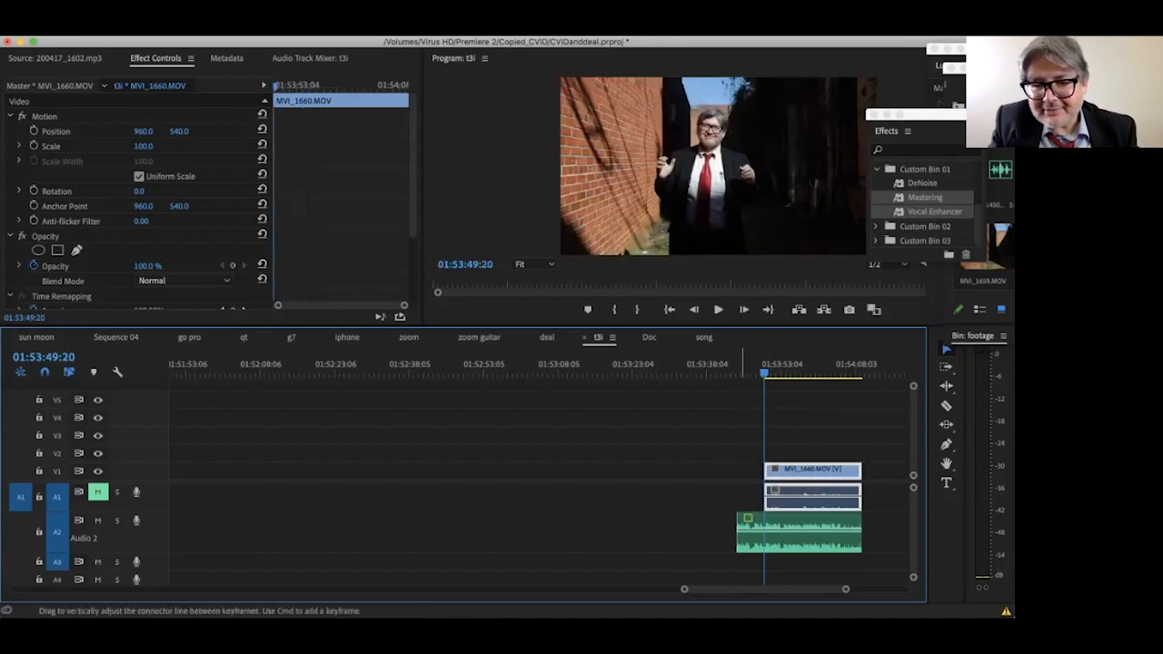
{"action": "left_click_drag", "start_coordinate": [736, 532], "coordinate": [764, 531]}
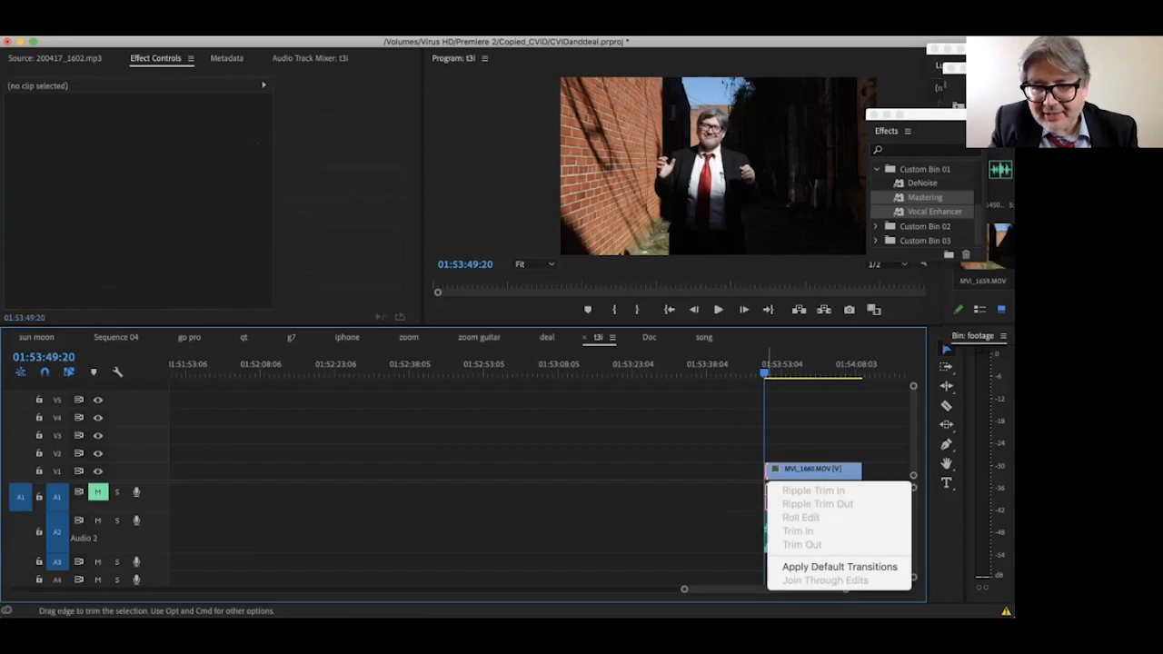
Apply the default transitions to the start and end of the MVI_1660.MOV video and audio and the 200417_1602.mp3 clip
{"action": "left_click", "coordinate": [839, 566]}
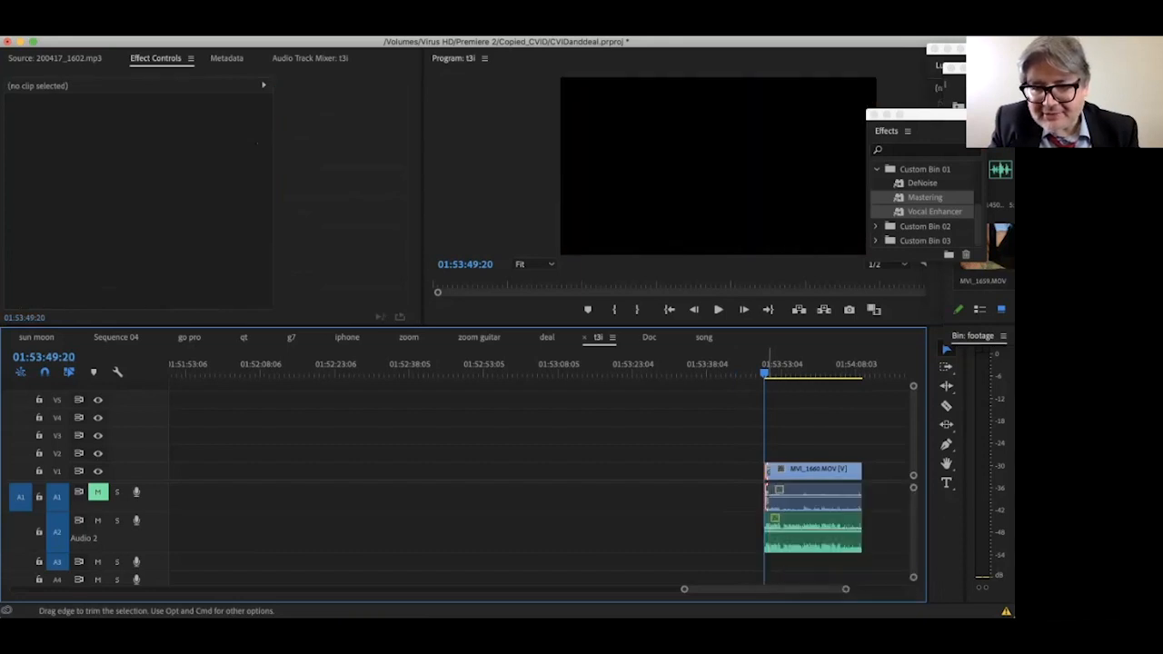
{"action": "right_click", "coordinate": [770, 520]}
{"action": "left_click", "coordinate": [839, 603]}
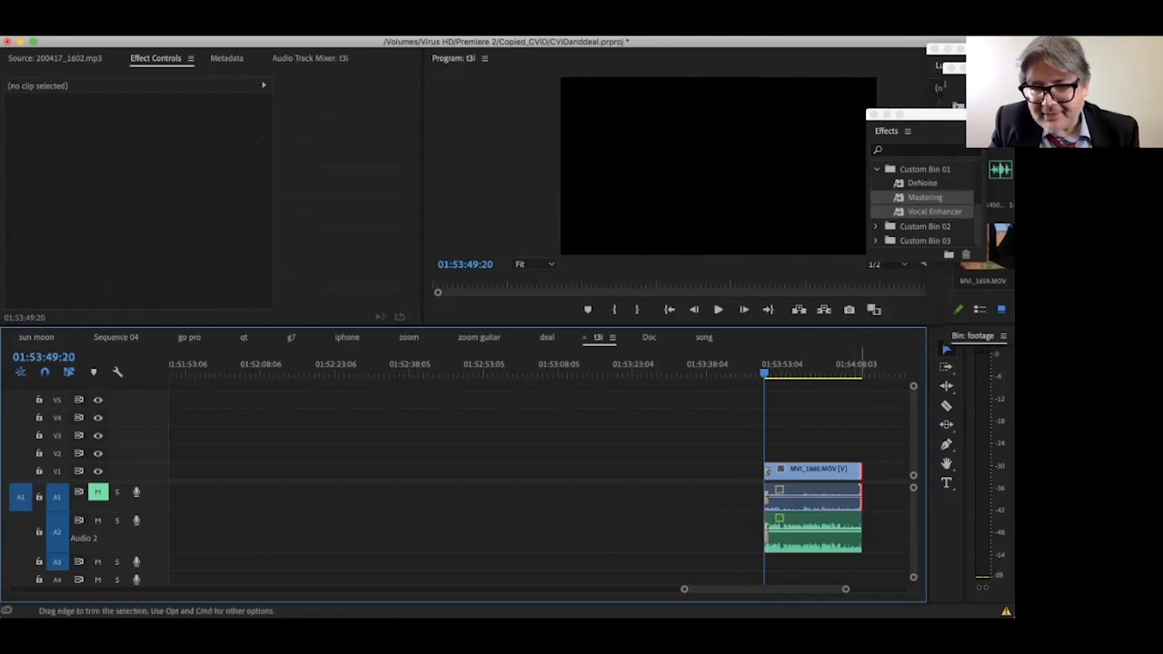
{"action": "right_click", "coordinate": [860, 473]}
{"action": "left_click", "coordinate": [934, 558]}
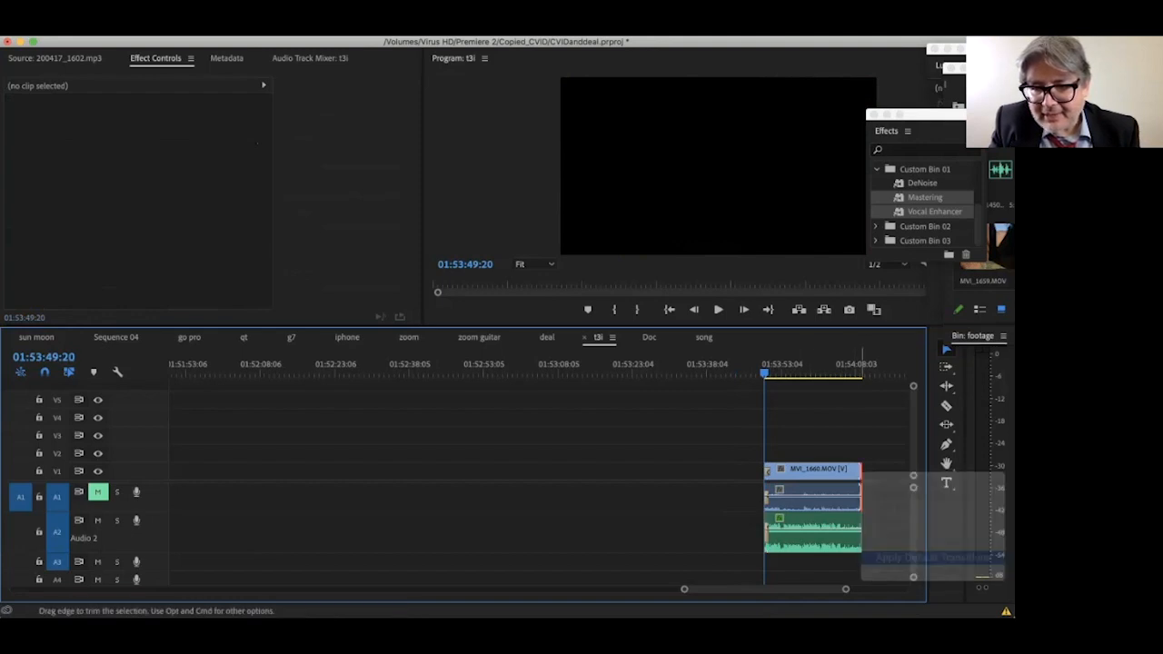
{"action": "right_click", "coordinate": [861, 519]}
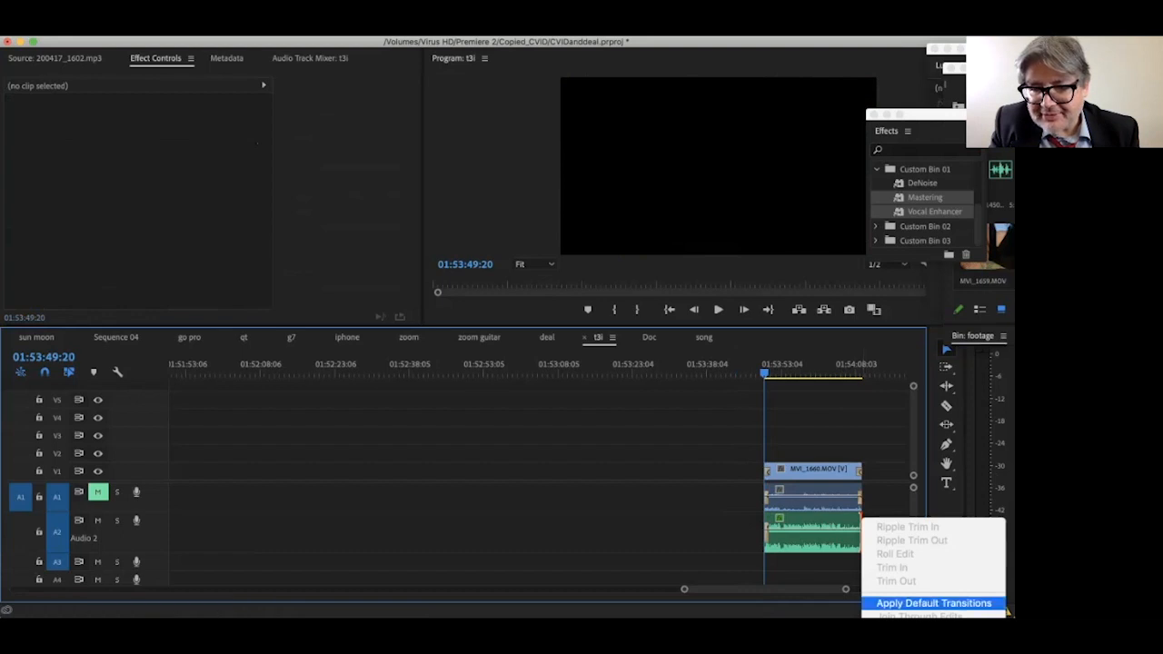
{"action": "left_click", "coordinate": [934, 603]}
Trim the ends of the MVI_1660.MOV and 200417_1602.mp3 clips to 01:54:08:17 and play back the edit
{"action": "left_click", "coordinate": [845, 366]}
{"action": "key", "text": "space"}
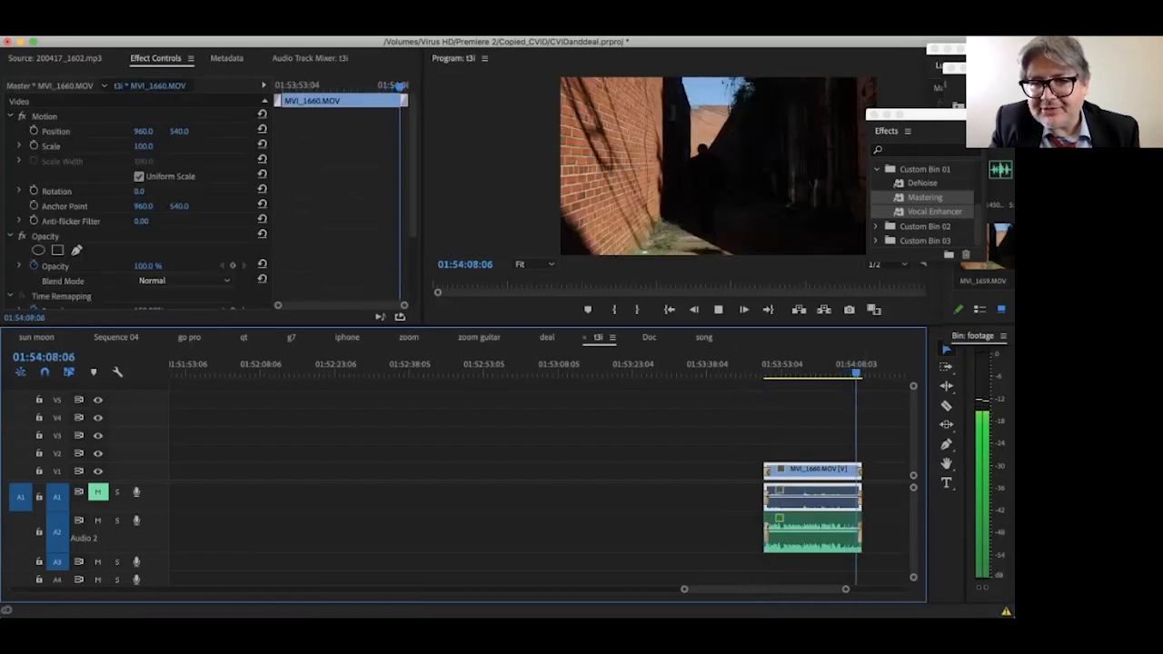
{"action": "key", "text": "Left"}
{"action": "key", "text": "Left"}
{"action": "key", "text": "Left"}
{"action": "key", "text": "Left"}
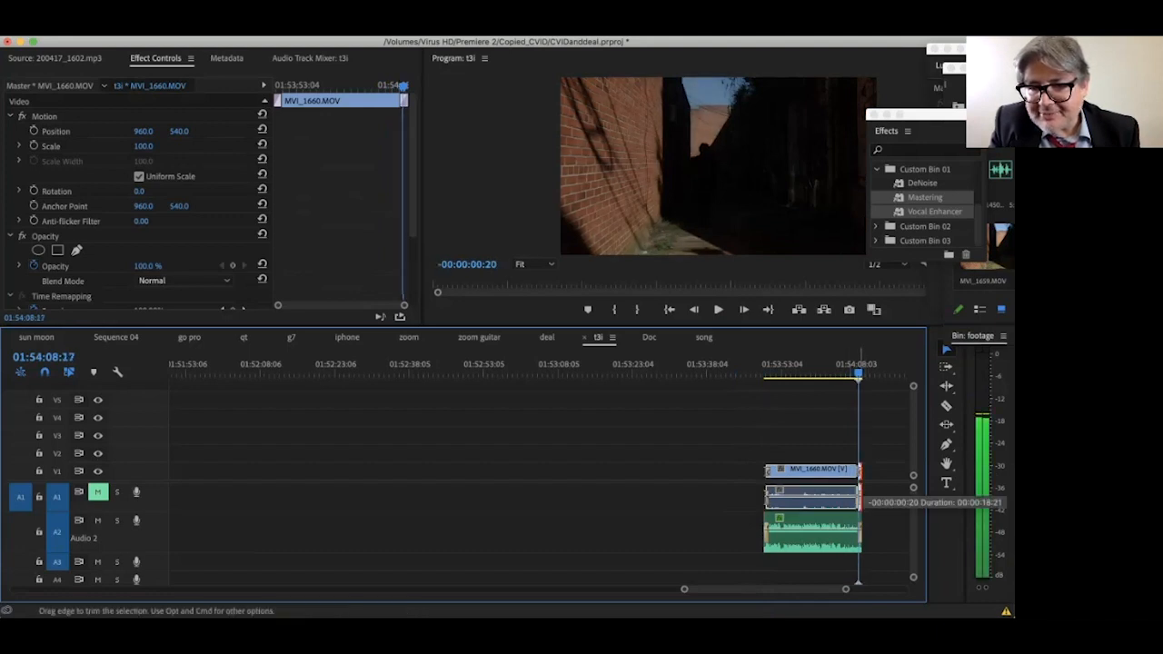
{"action": "left_click", "coordinate": [857, 527]}
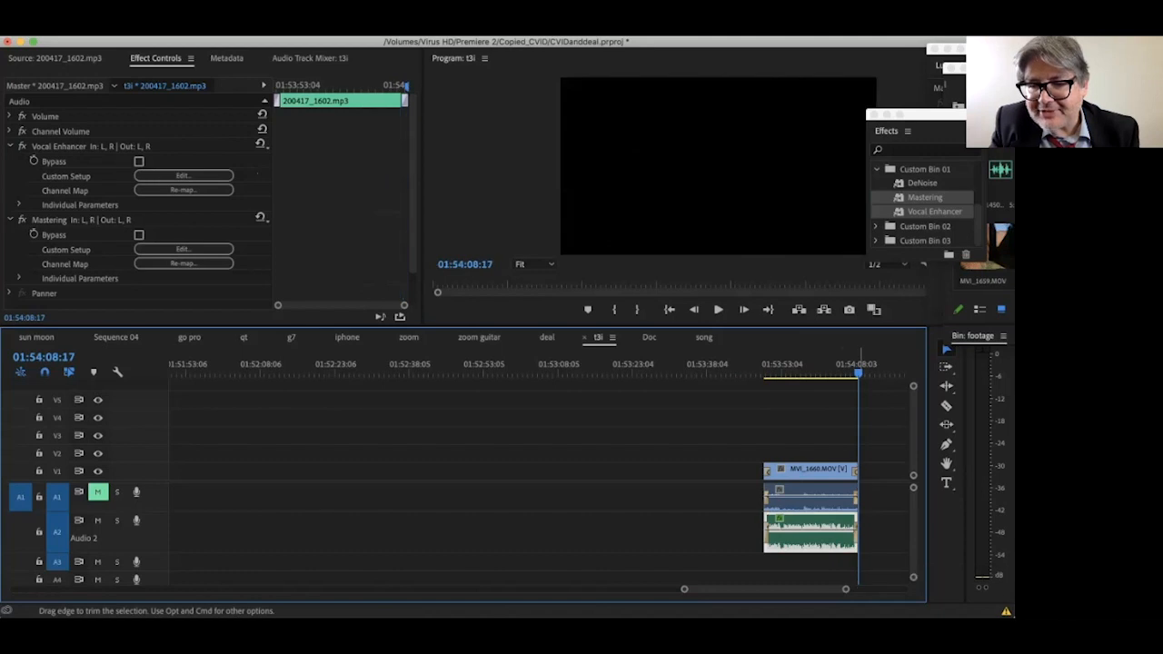
{"action": "key", "text": "space"}
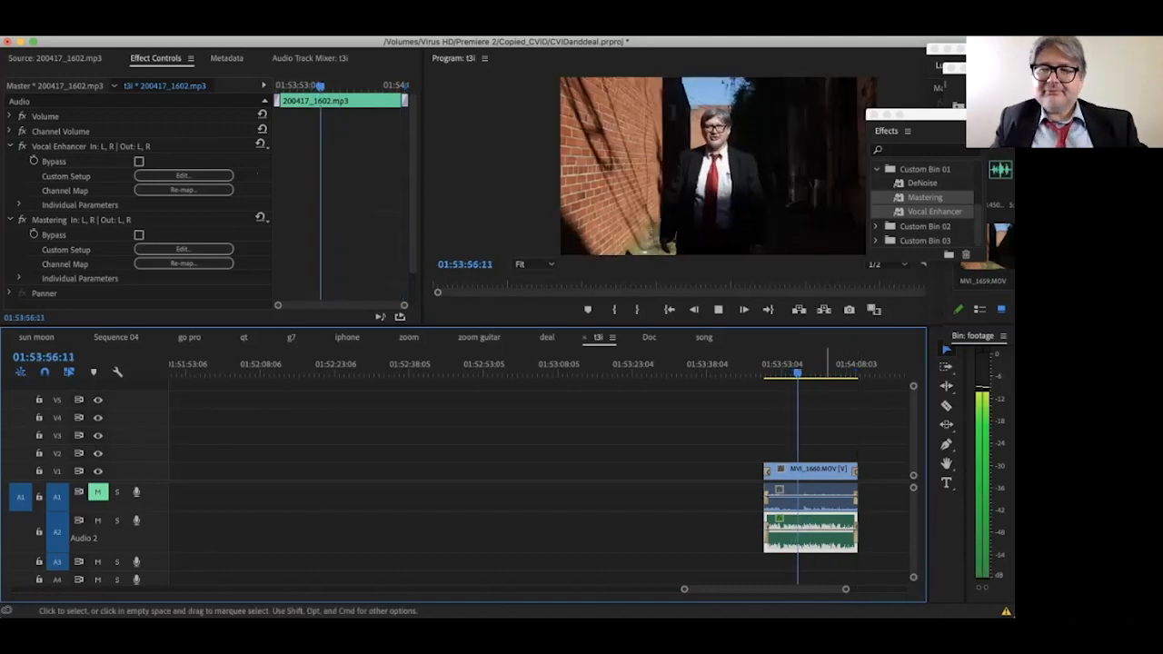
Apply the automatic tone correction in Lumetri Color to the MVI_1660.MOV clip and save the project
{"action": "key", "text": "space"}
{"action": "left_click", "coordinate": [823, 431]}
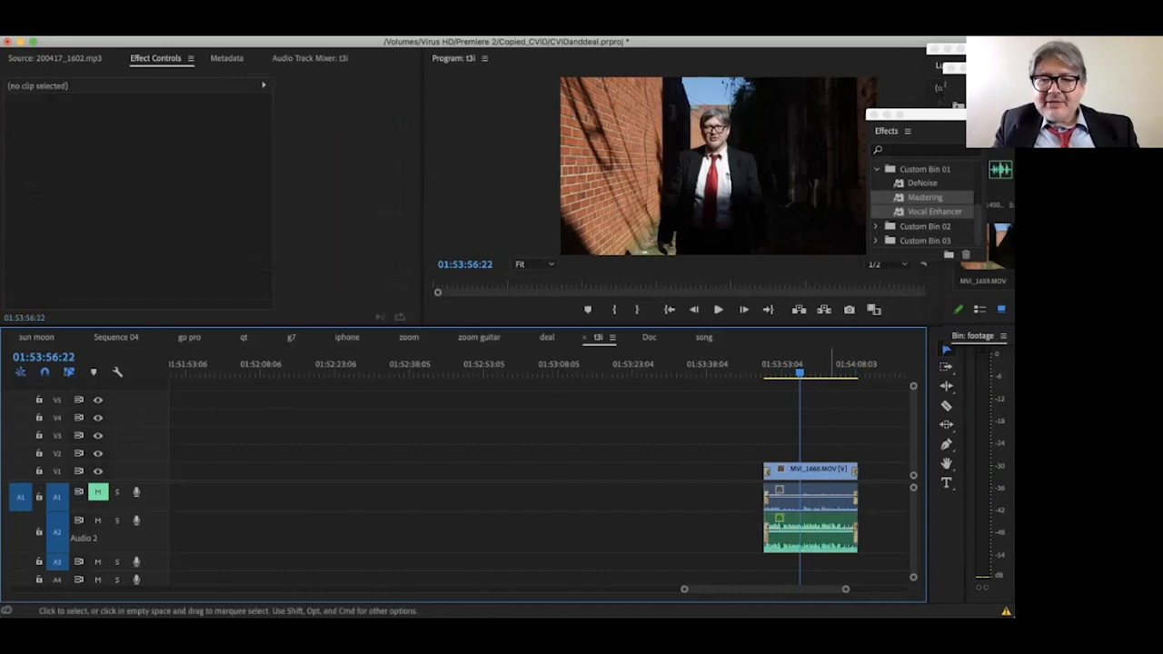
{"action": "left_click", "coordinate": [823, 471]}
{"action": "left_click", "coordinate": [937, 67]}
{"action": "left_click_drag", "start_coordinate": [986, 49], "coordinate": [860, 51]}
{"action": "left_click", "coordinate": [994, 293]}
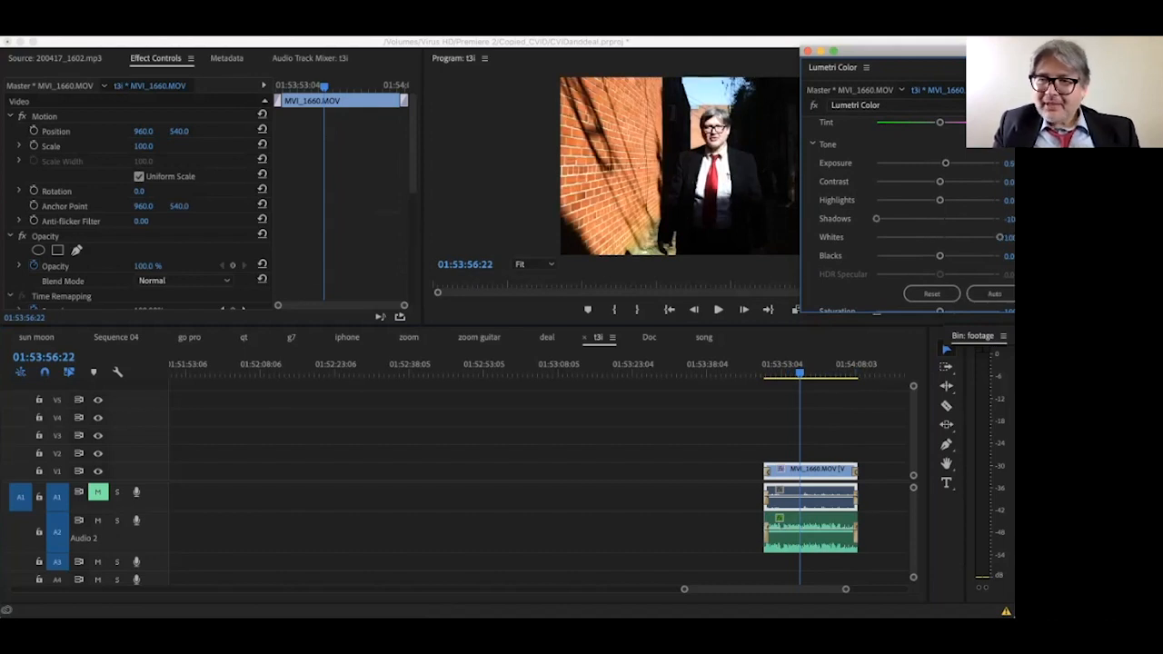
{"action": "key", "text": "super+s"}
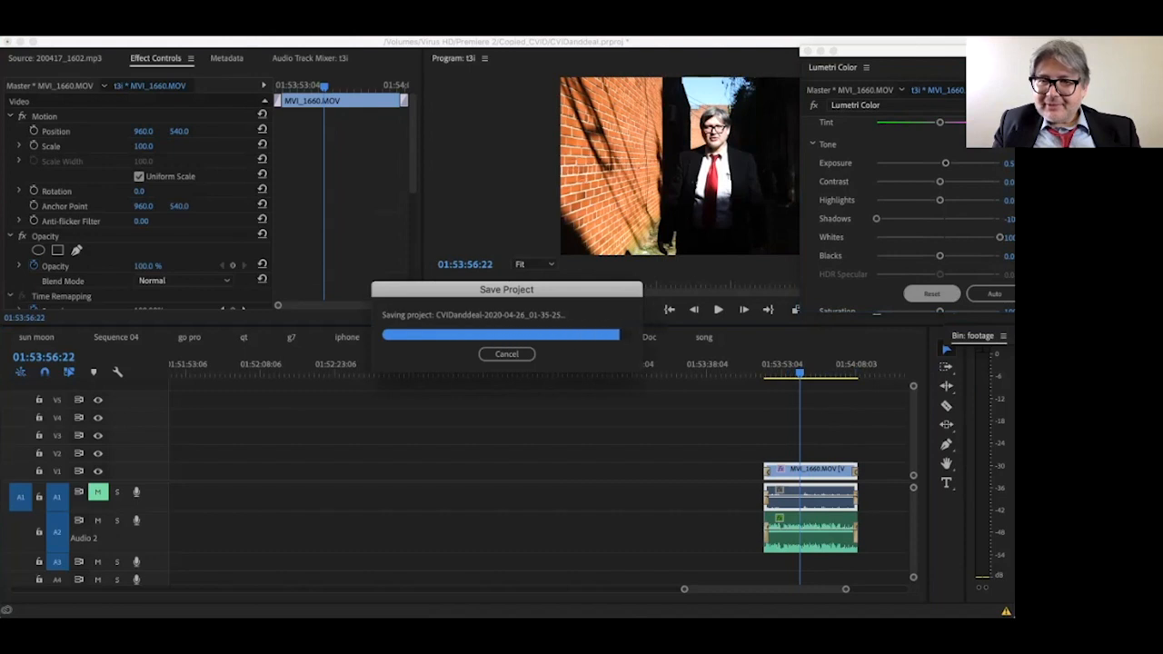
Rework the clip's tone with slightly negative exposure, contrast about 46, highlights about -6.4, shadows about -15 and whites about 2.9
{"action": "left_click", "coordinate": [931, 293]}
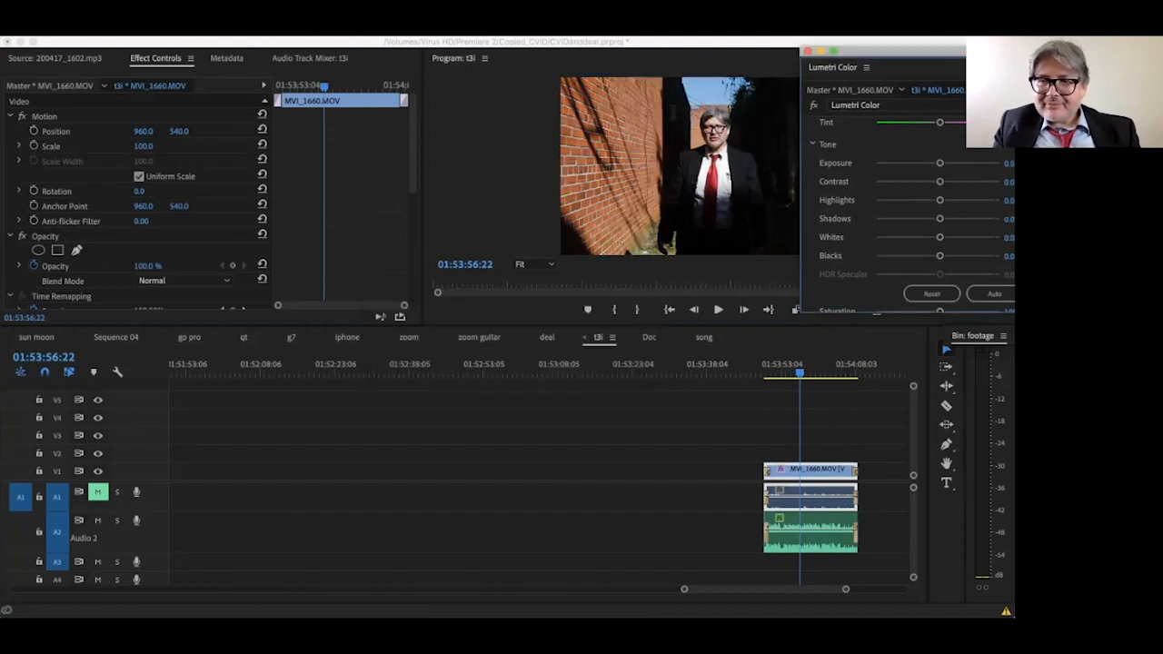
{"action": "left_click", "coordinate": [994, 293]}
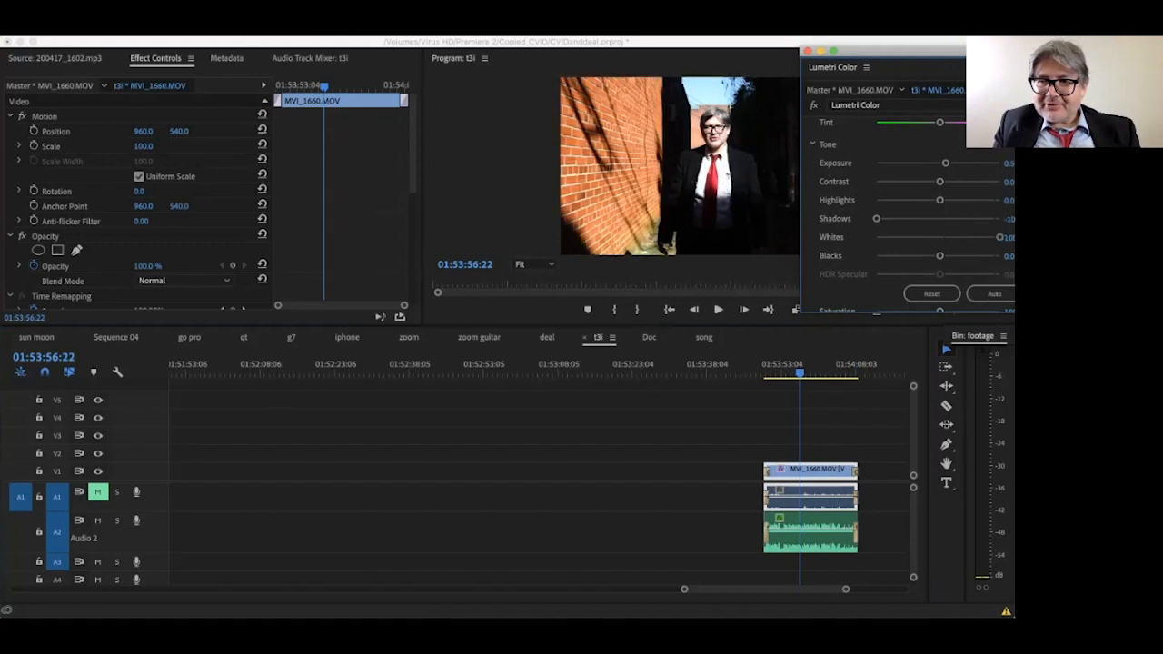
{"action": "left_click_drag", "start_coordinate": [999, 237], "coordinate": [939, 219]}
{"action": "left_click_drag", "start_coordinate": [947, 163], "coordinate": [936, 200]}
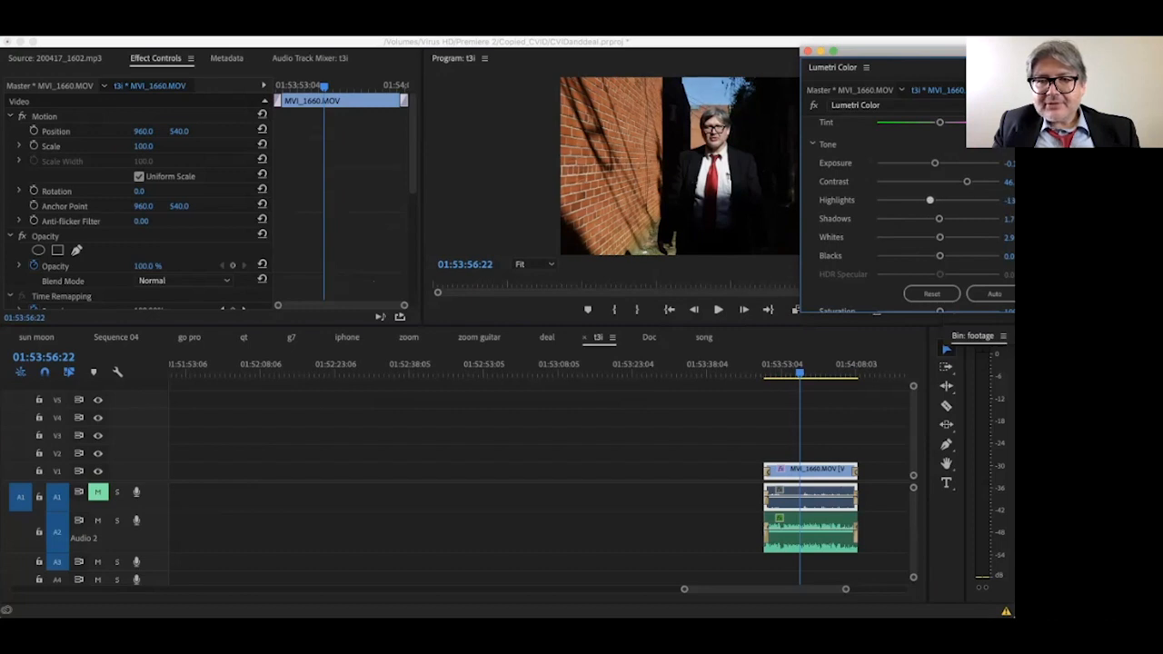
{"action": "left_click_drag", "start_coordinate": [939, 218], "coordinate": [931, 219]}
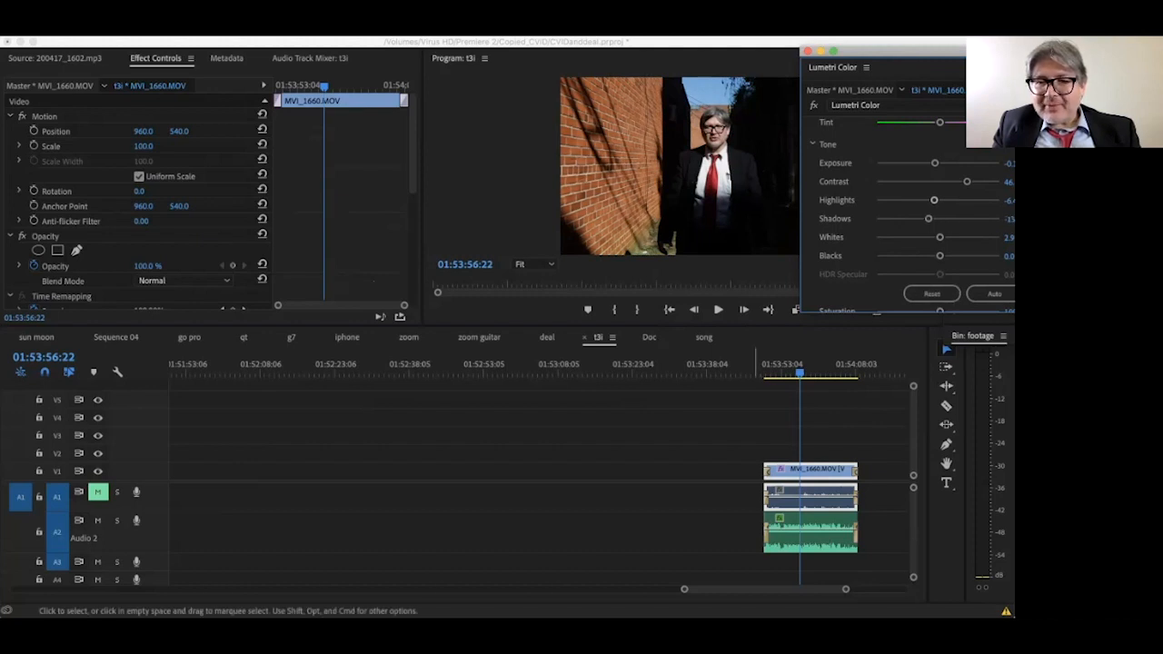
Play back the color-corrected MVI_1660.MOV clip from near its start
{"action": "left_click", "coordinate": [785, 368]}
{"action": "key", "text": "j"}
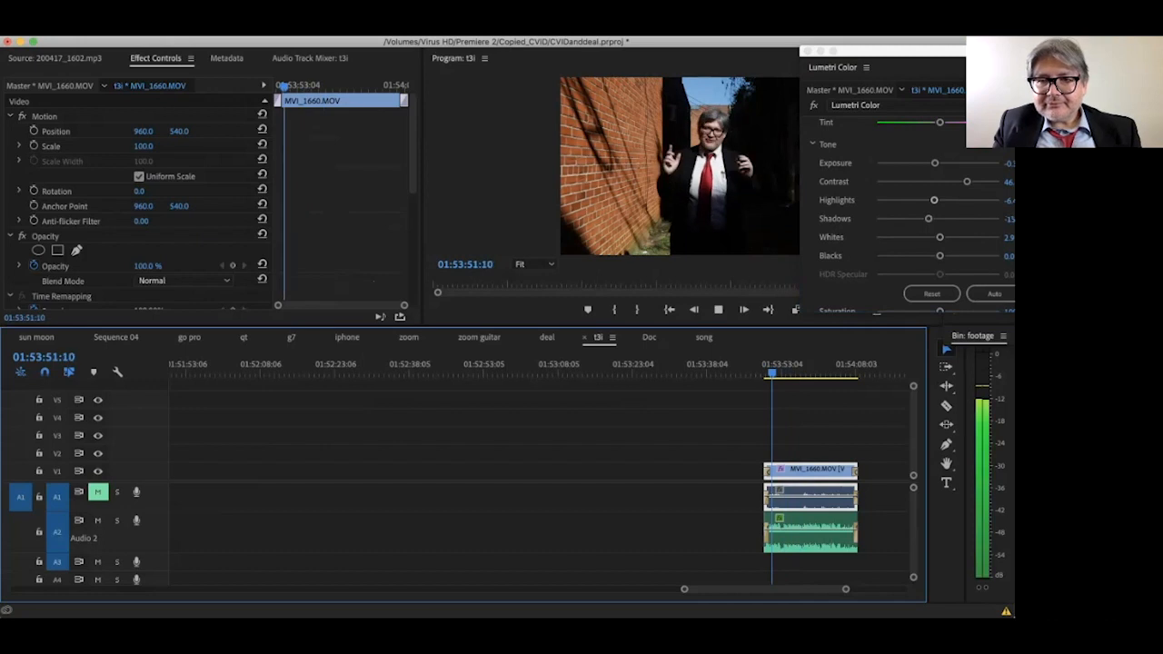
{"action": "key", "text": "l"}
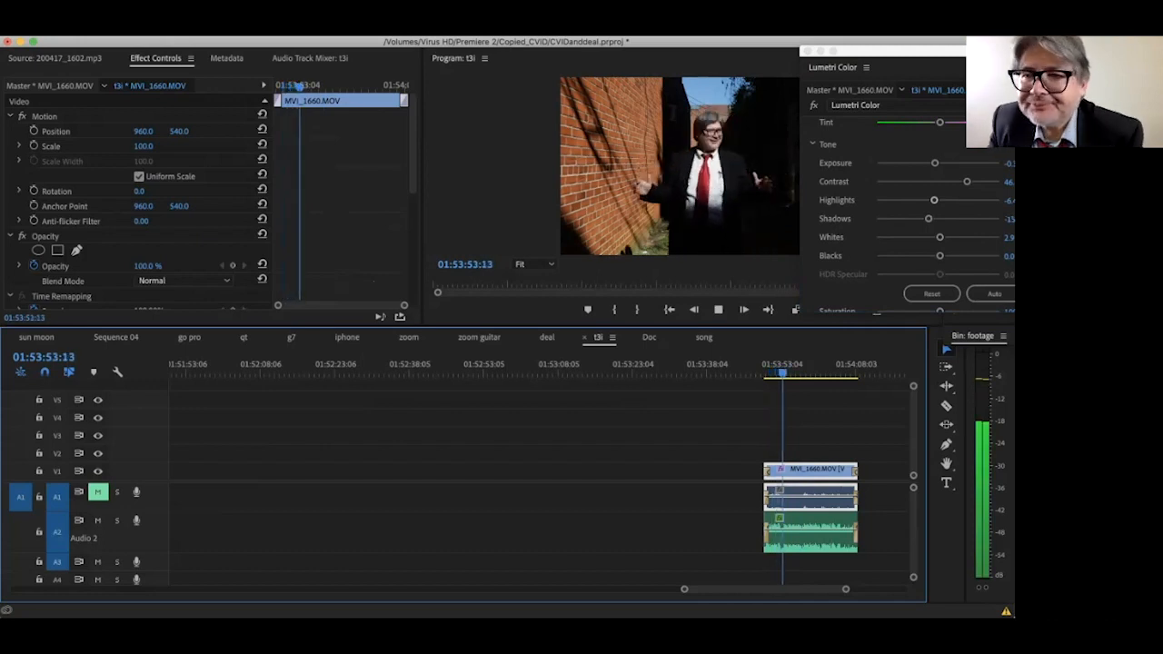
{"action": "key", "text": "k"}
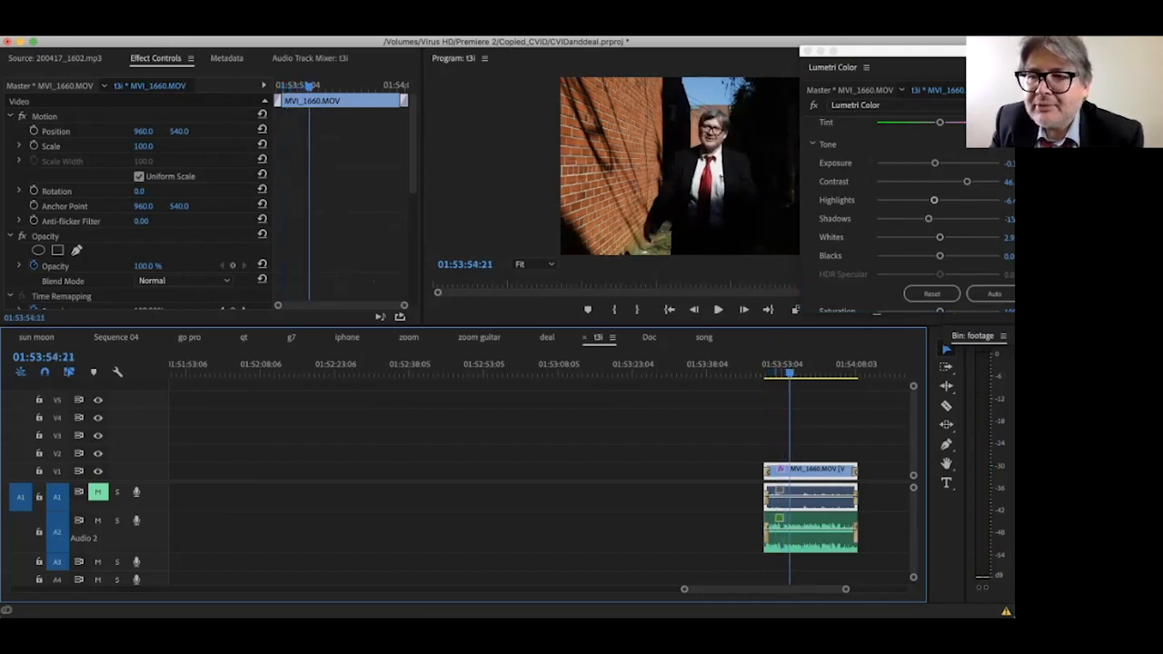
Switch the Basic Correction off and on repeatedly to compare the corrected and original image
{"action": "scroll", "coordinate": [909, 218], "scroll_direction": "up", "scroll_amount": 4}
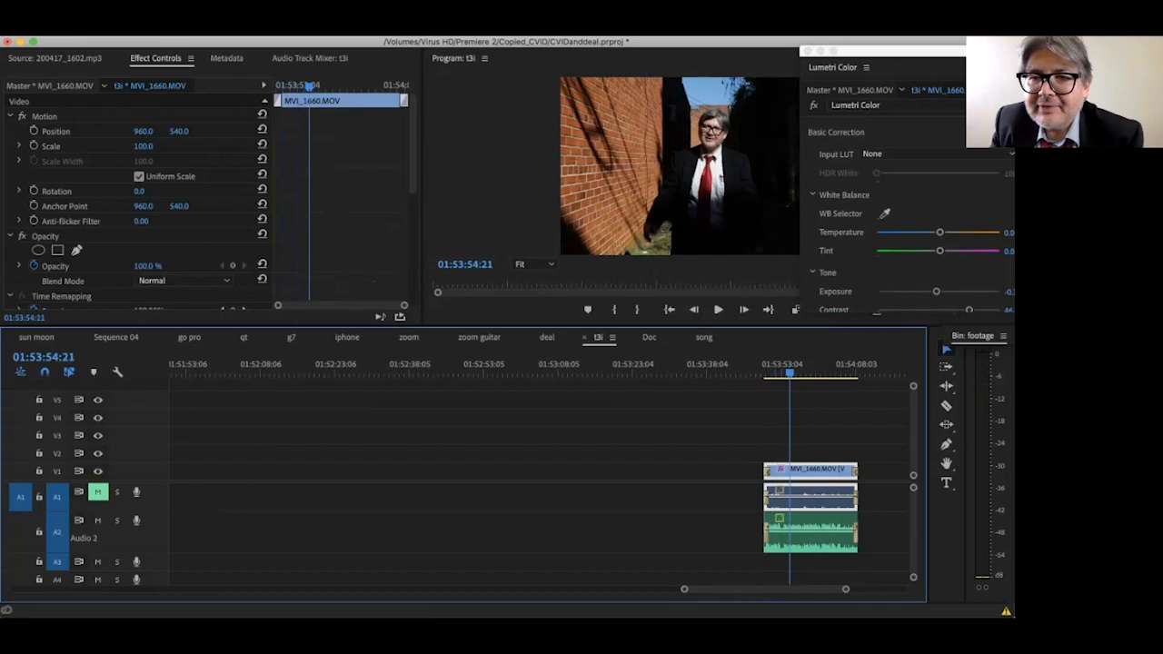
{"action": "left_click", "coordinate": [1007, 132]}
{"action": "left_click", "coordinate": [1007, 133]}
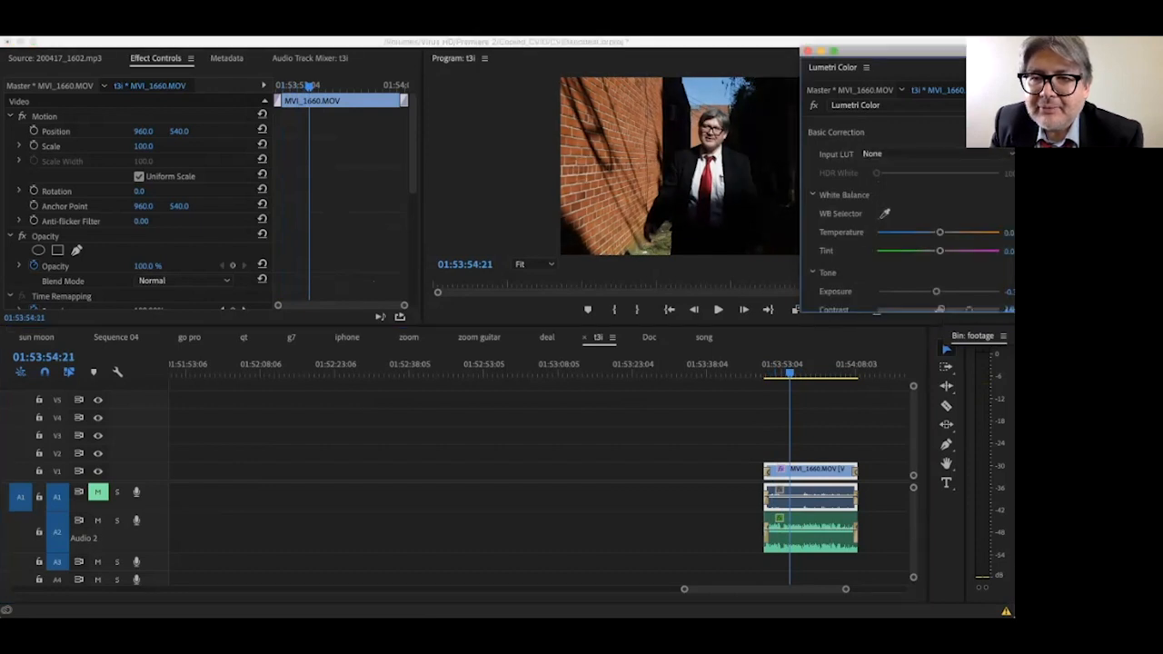
{"action": "left_click", "coordinate": [1006, 132]}
{"action": "left_click", "coordinate": [1006, 132]}
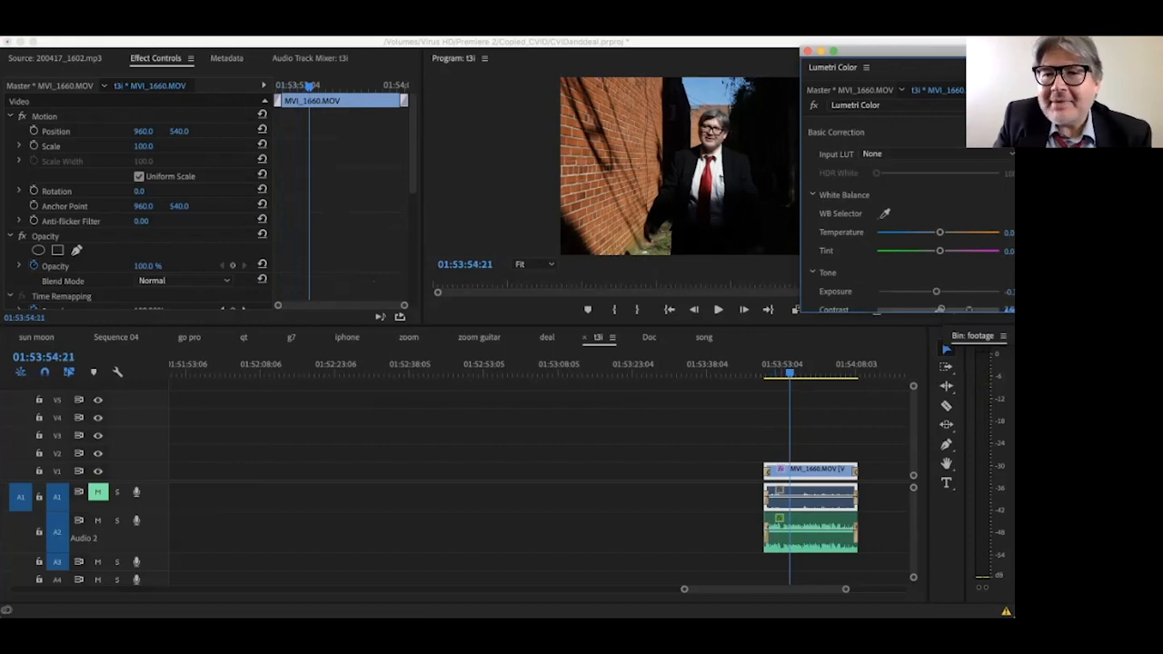
{"action": "left_click", "coordinate": [1006, 132]}
{"action": "left_click", "coordinate": [1006, 133]}
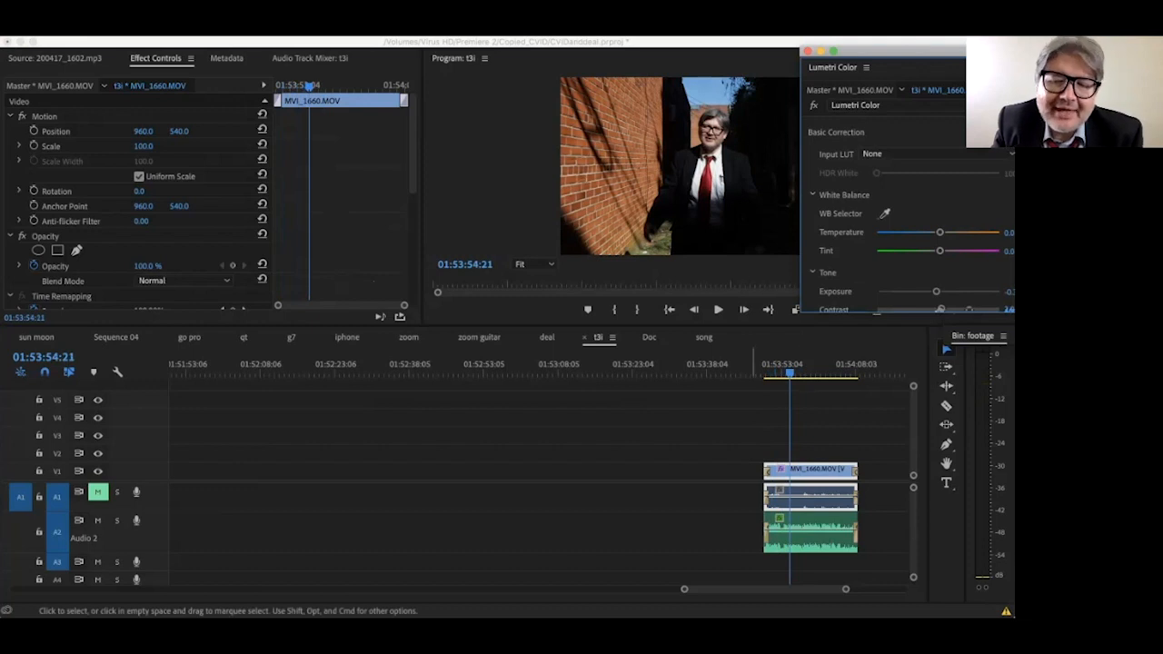
Move the MVI_1660.MOV video to V2 and paste a copy of Fun With A Major Scale.mp4 after it, with its audio on A2
{"action": "left_click_drag", "start_coordinate": [807, 470], "coordinate": [815, 452]}
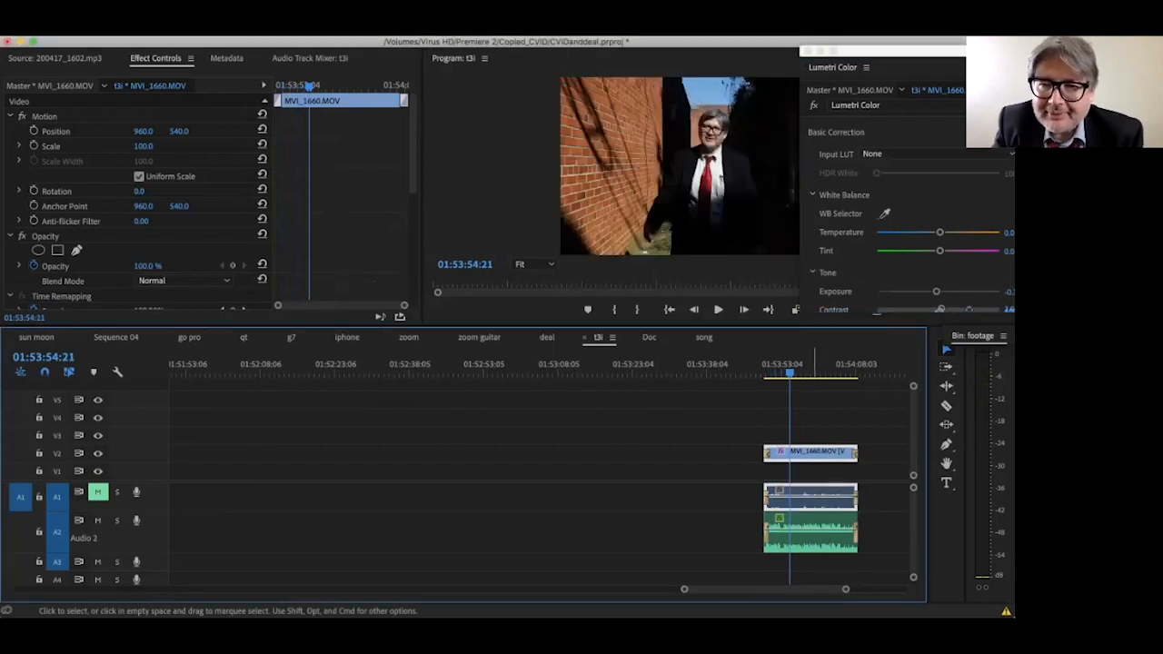
{"action": "key", "text": "minus"}
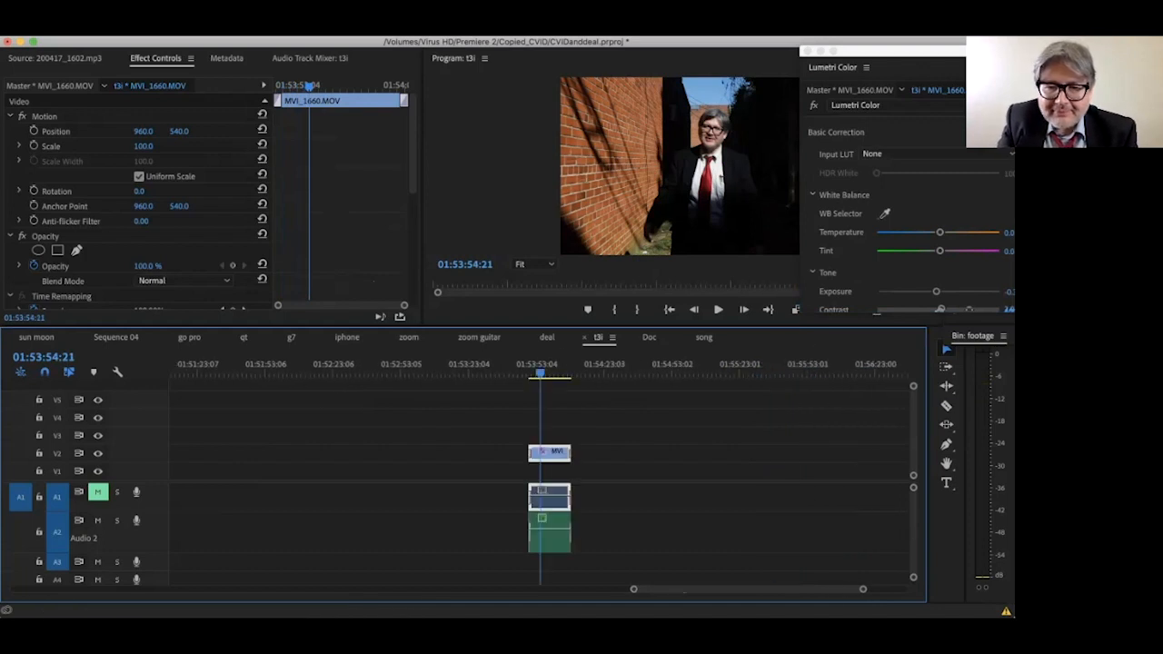
{"action": "scroll", "coordinate": [541, 482], "scroll_direction": "left", "scroll_amount": 15}
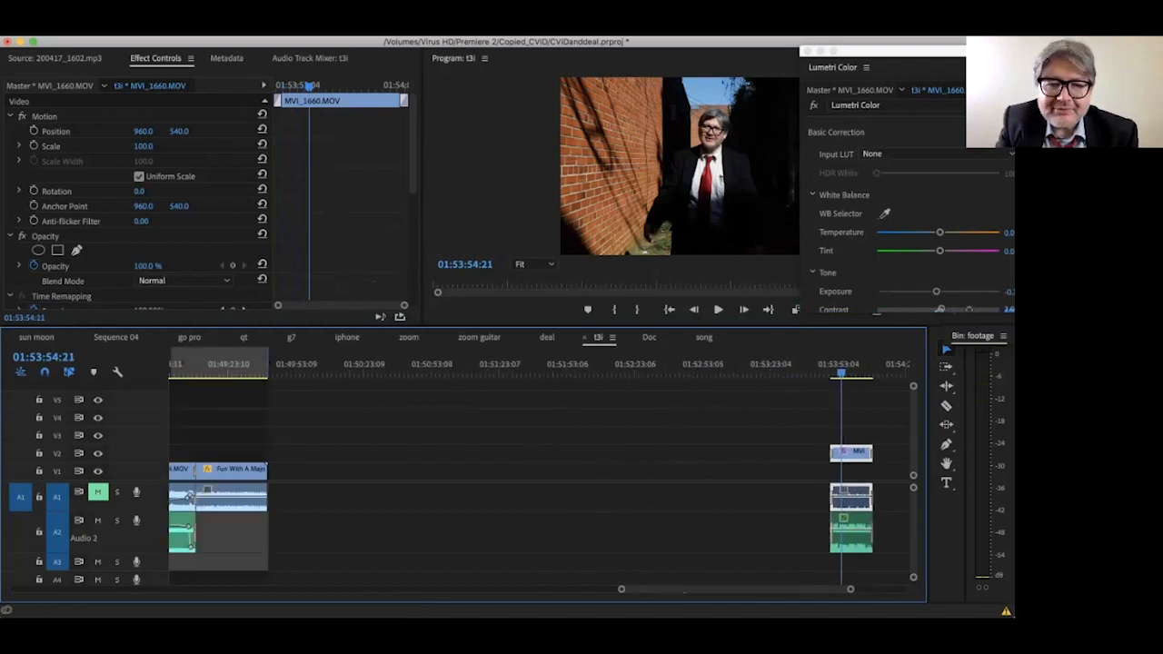
{"action": "left_click_drag", "start_coordinate": [571, 546], "coordinate": [513, 469]}
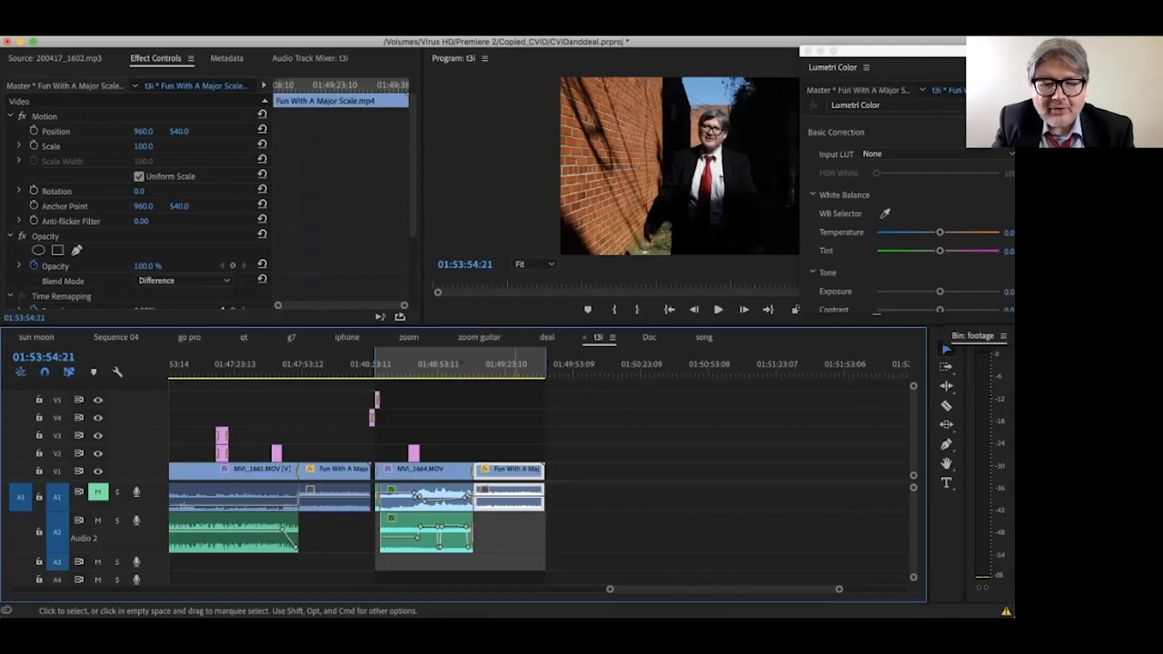
{"action": "scroll", "coordinate": [540, 481], "scroll_direction": "right", "scroll_amount": 8}
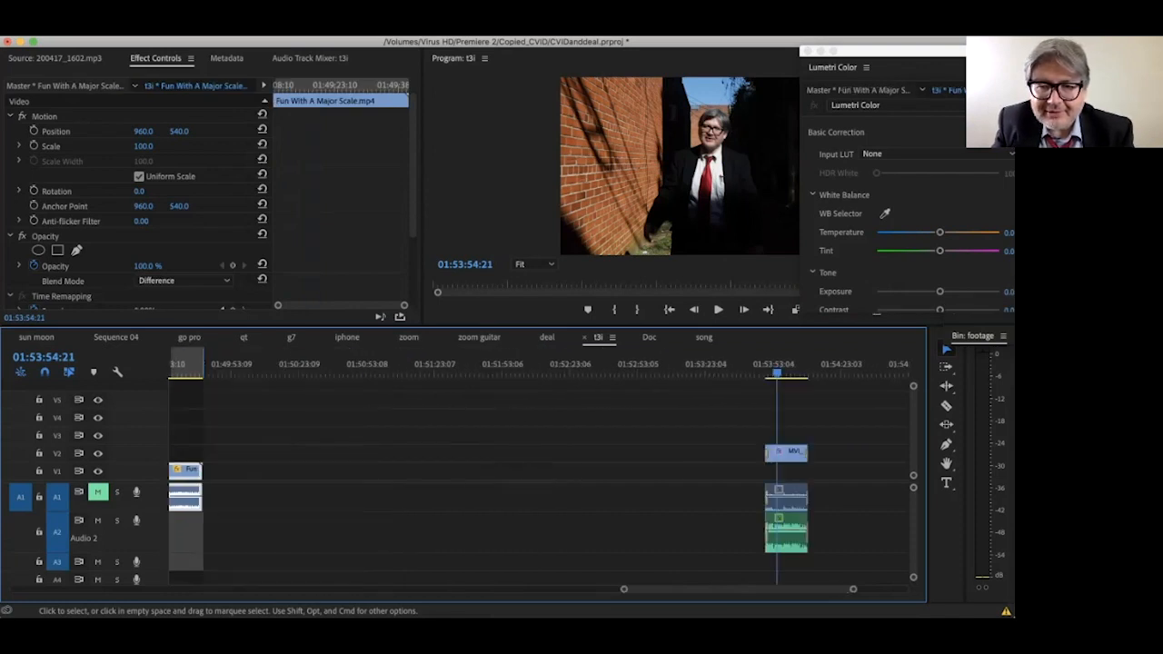
{"action": "key", "text": "Down"}
{"action": "key", "text": "super+v"}
{"action": "key", "text": "space"}
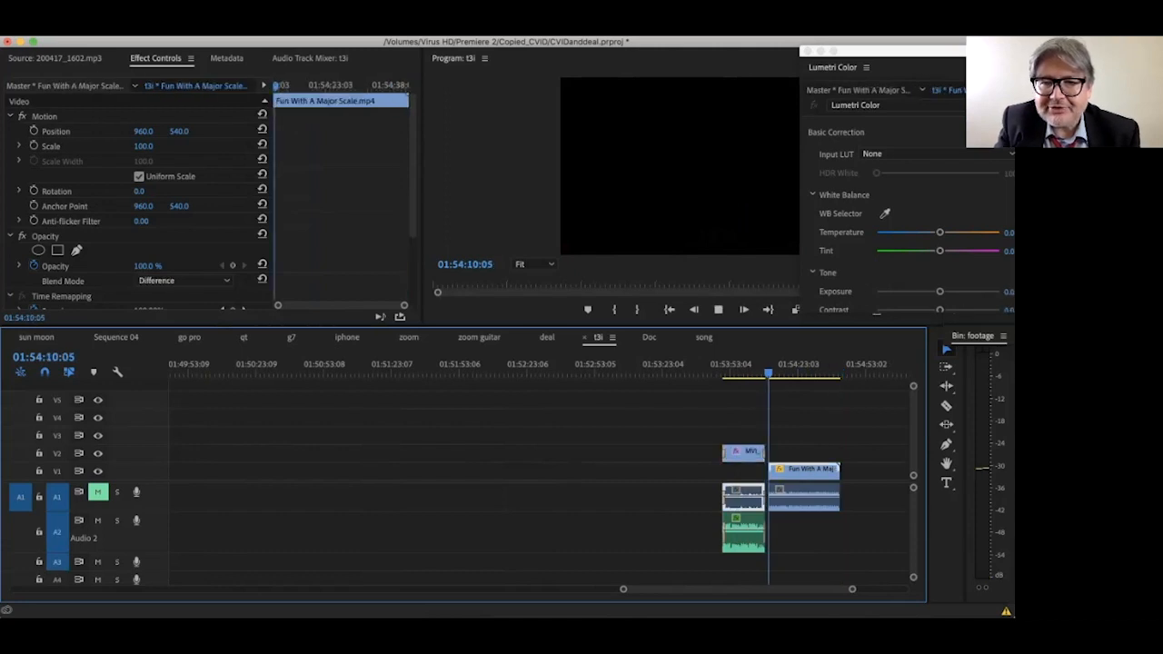
{"action": "key", "text": "space"}
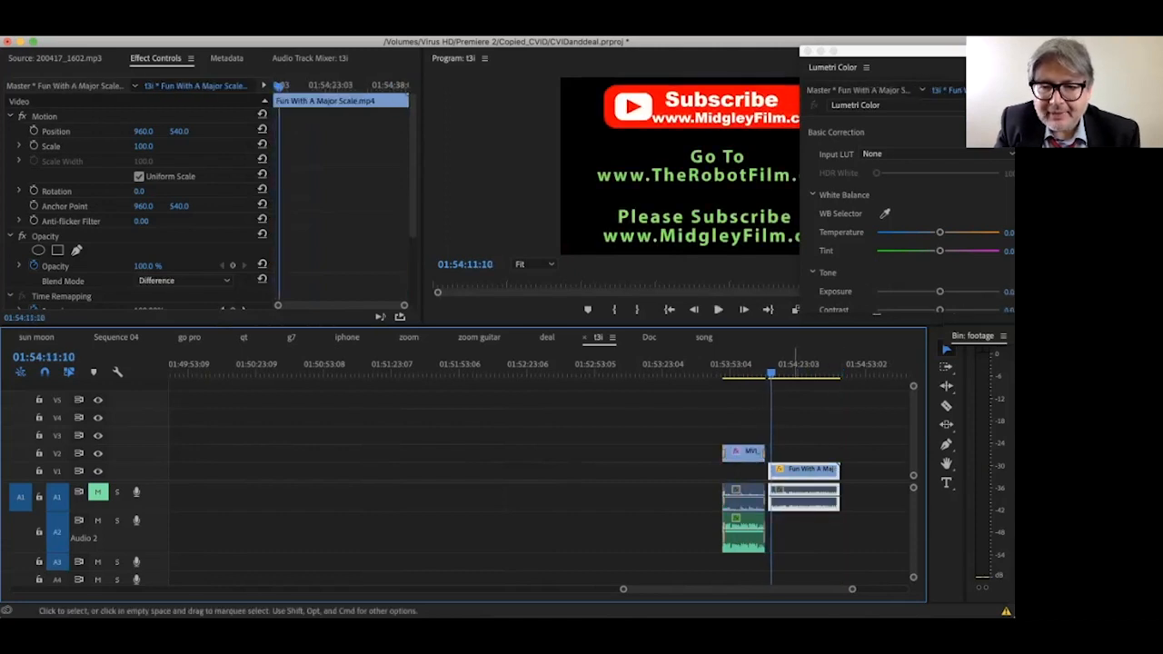
{"action": "left_click_drag", "start_coordinate": [797, 497], "coordinate": [798, 519]}
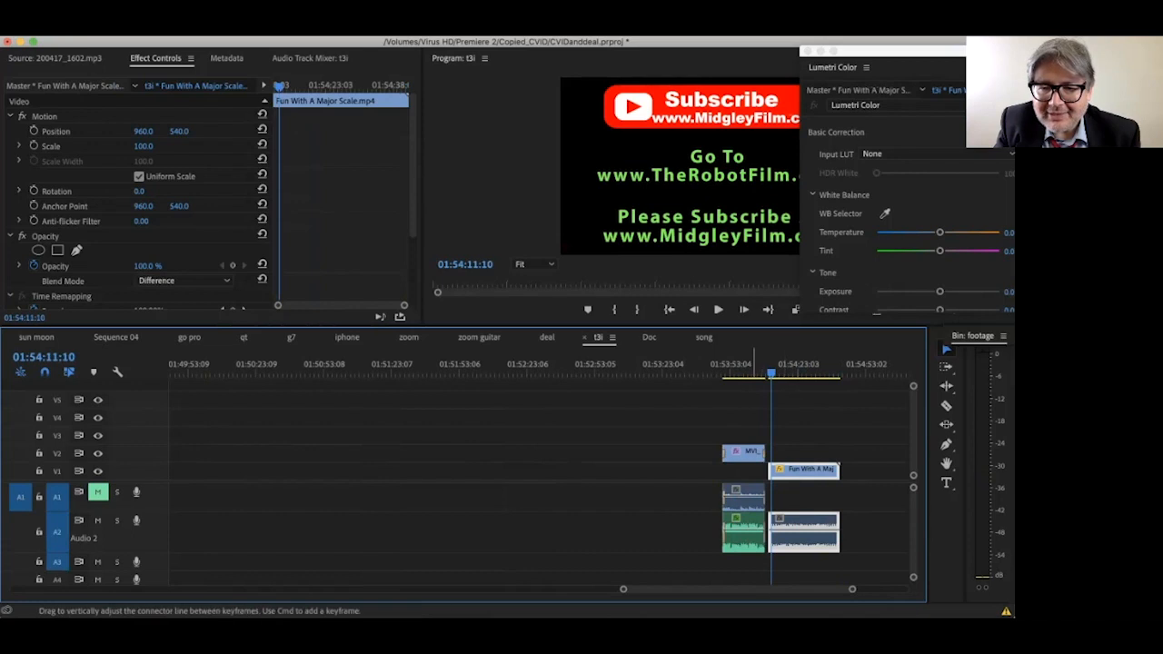
Lower the volume of the MVI_1660.MOV camera audio and unmute track A1
{"action": "left_click", "coordinate": [754, 497]}
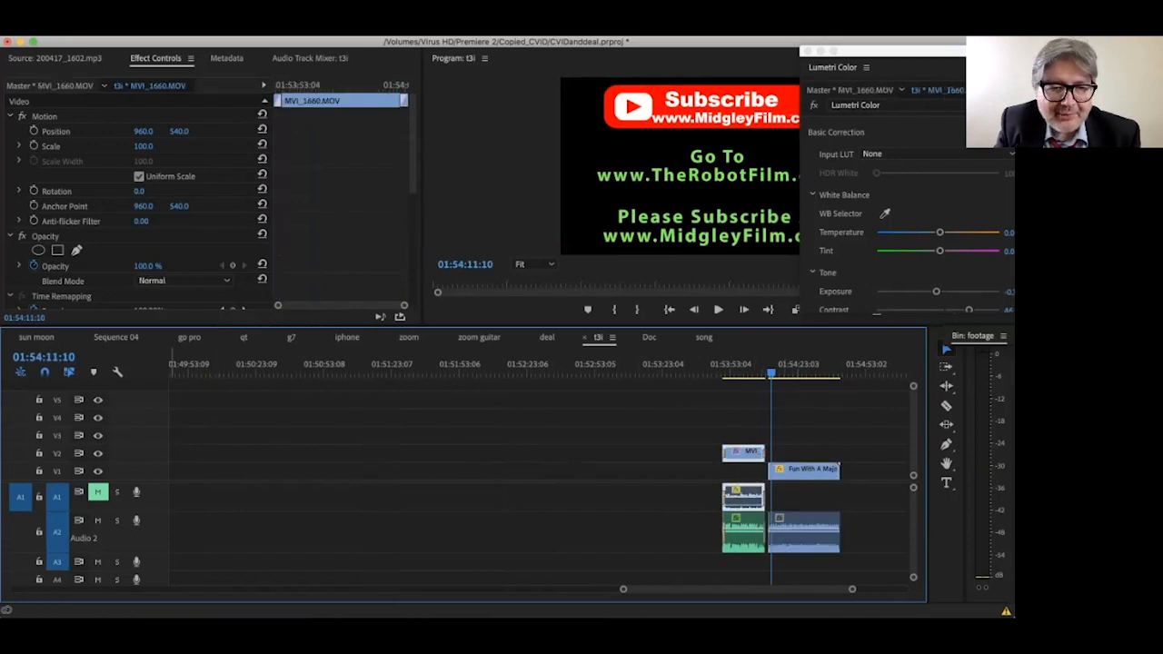
{"action": "left_click", "coordinate": [97, 492]}
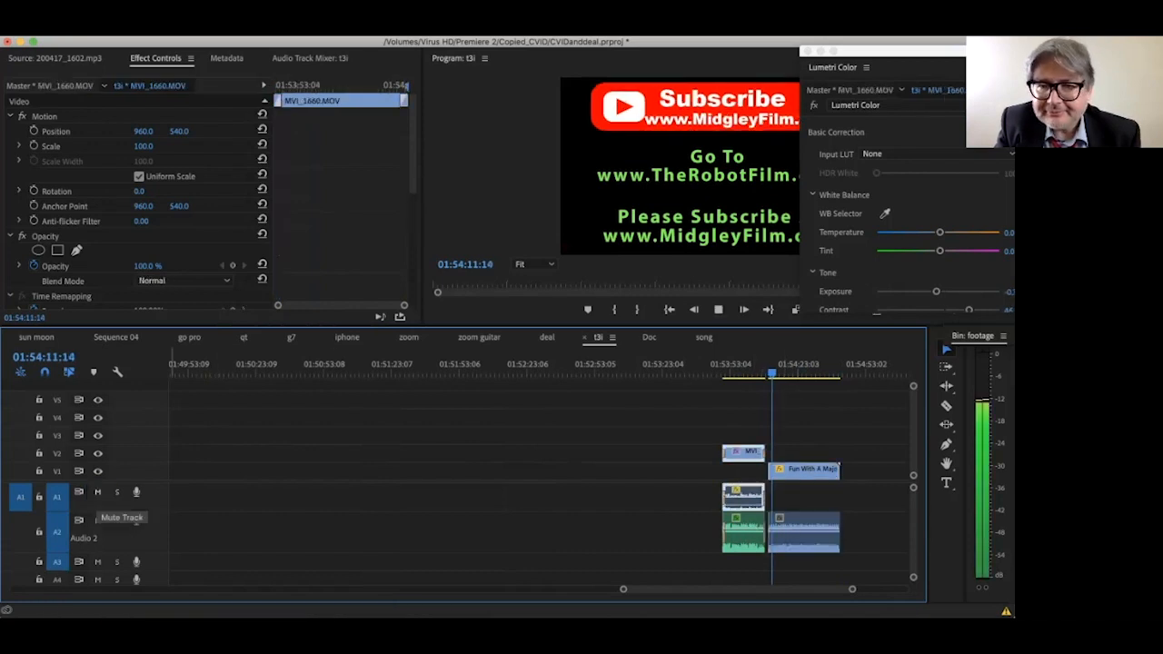
{"action": "left_click", "coordinate": [822, 469]}
Copy the suscribe-mf1.png graphic from above MVI_1664.MOV and place it on V3 over the end of MVI_1660.MOV
{"action": "scroll", "coordinate": [545, 473], "scroll_direction": "left", "scroll_amount": 5}
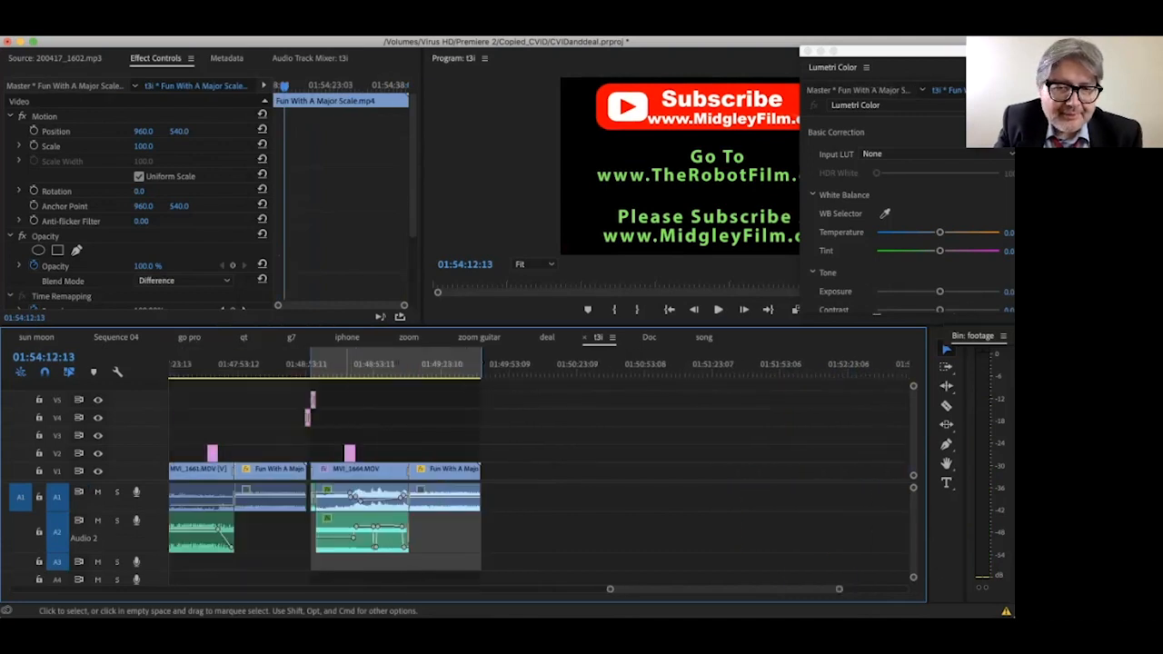
{"action": "scroll", "coordinate": [347, 453], "scroll_direction": "left", "scroll_amount": 1}
{"action": "left_click", "coordinate": [392, 453]}
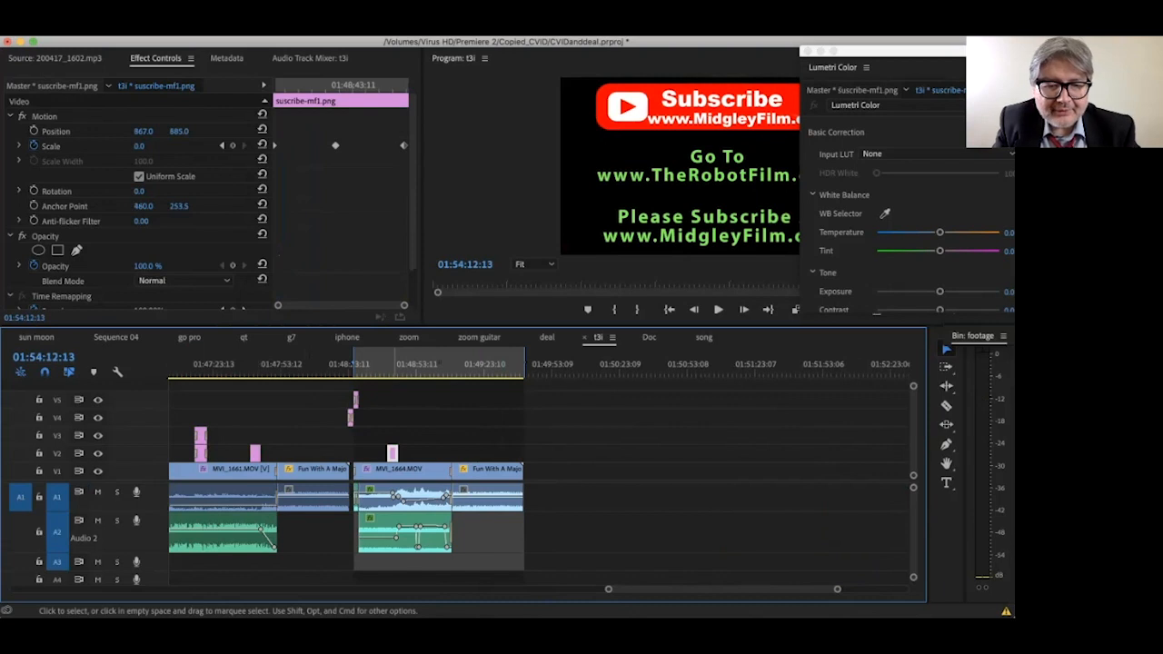
{"action": "scroll", "coordinate": [545, 472], "scroll_direction": "right", "scroll_amount": 7}
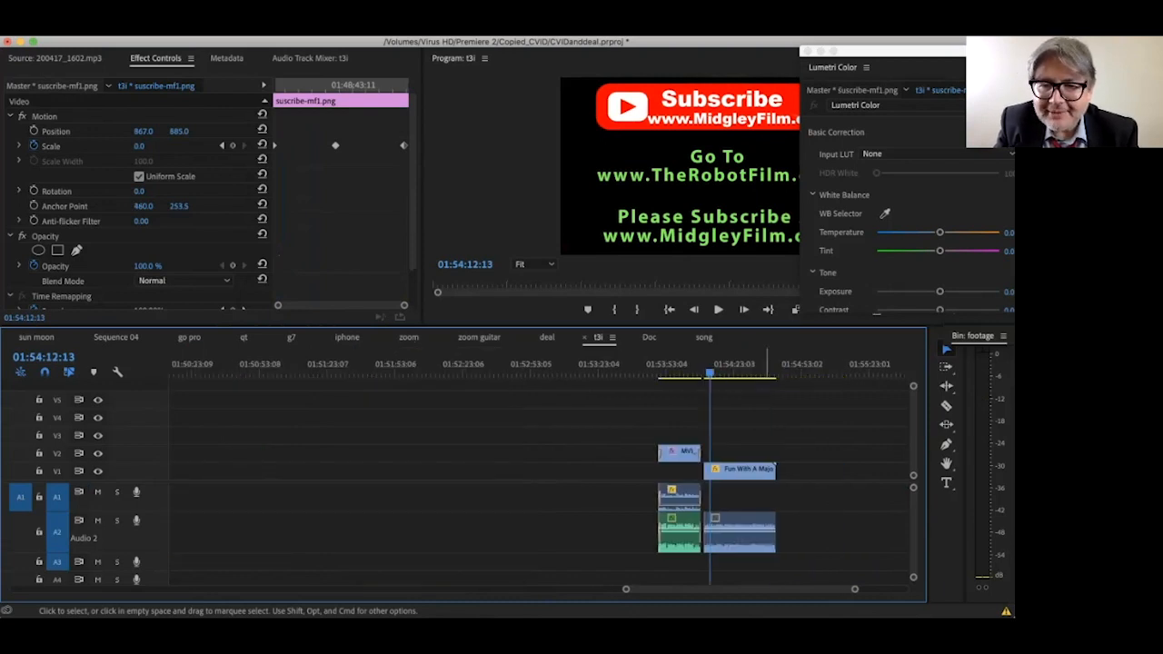
{"action": "left_click", "coordinate": [792, 365]}
{"action": "key", "text": "super+v"}
{"action": "left_click_drag", "start_coordinate": [798, 454], "coordinate": [694, 436]}
Preview the end of the MVI_1660.MOV clip and shift the suscribe-mf1.png graphic to start at 01:54:01:02
{"action": "left_click", "coordinate": [692, 366]}
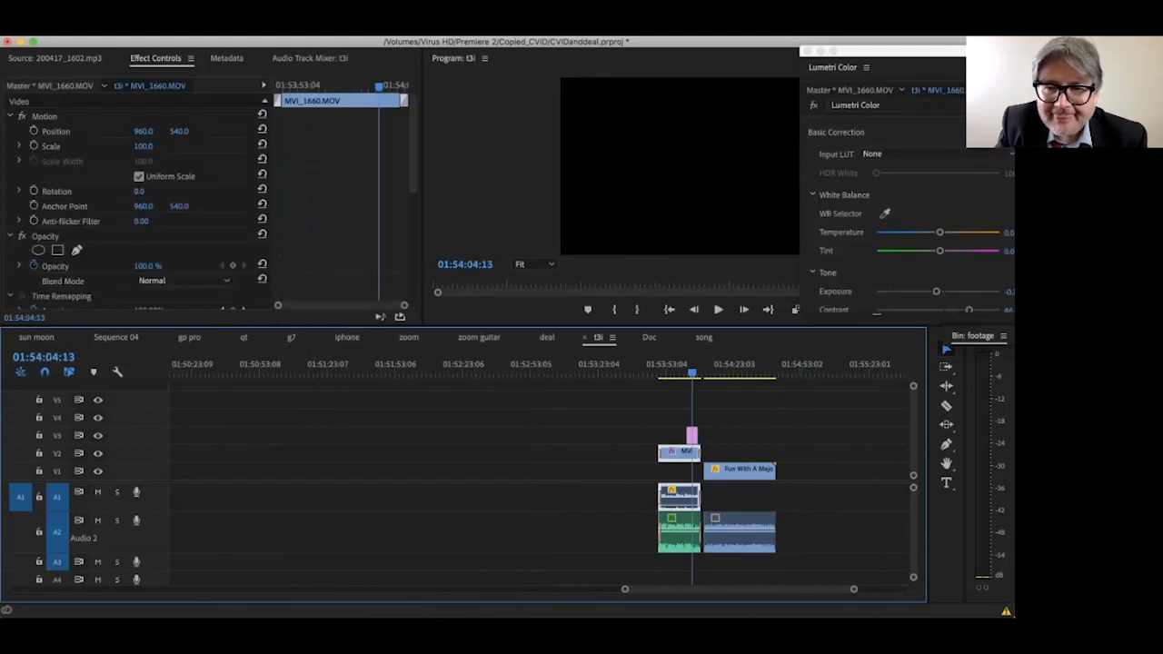
{"action": "key", "text": "space"}
{"action": "left_click", "coordinate": [680, 366]}
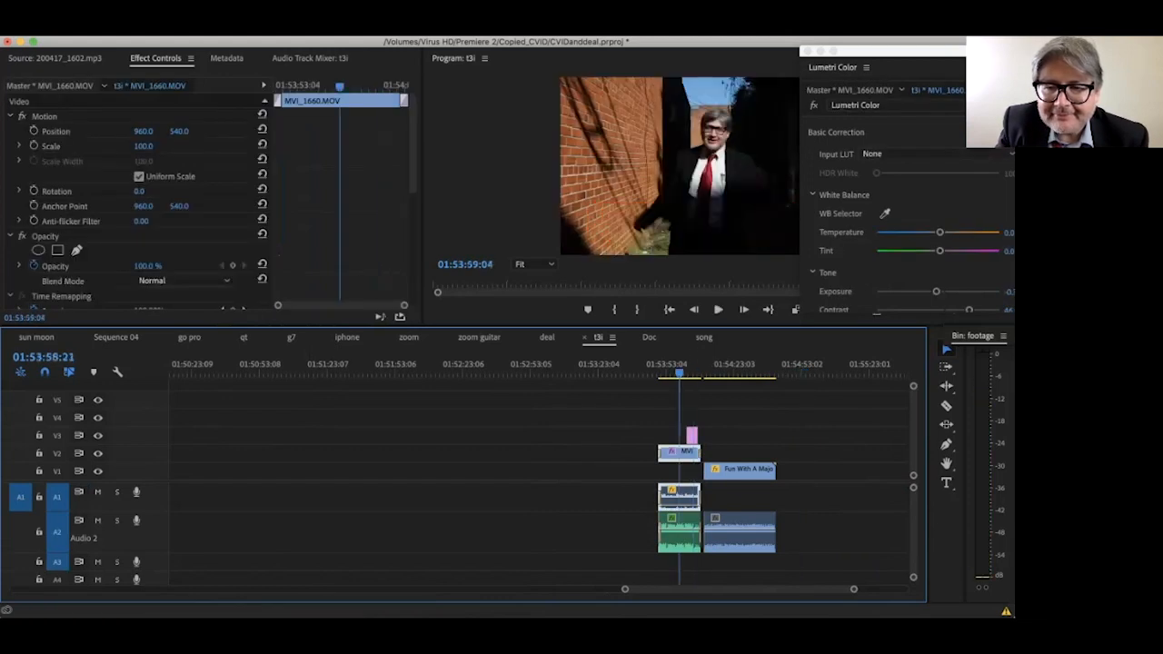
{"action": "key", "text": "space"}
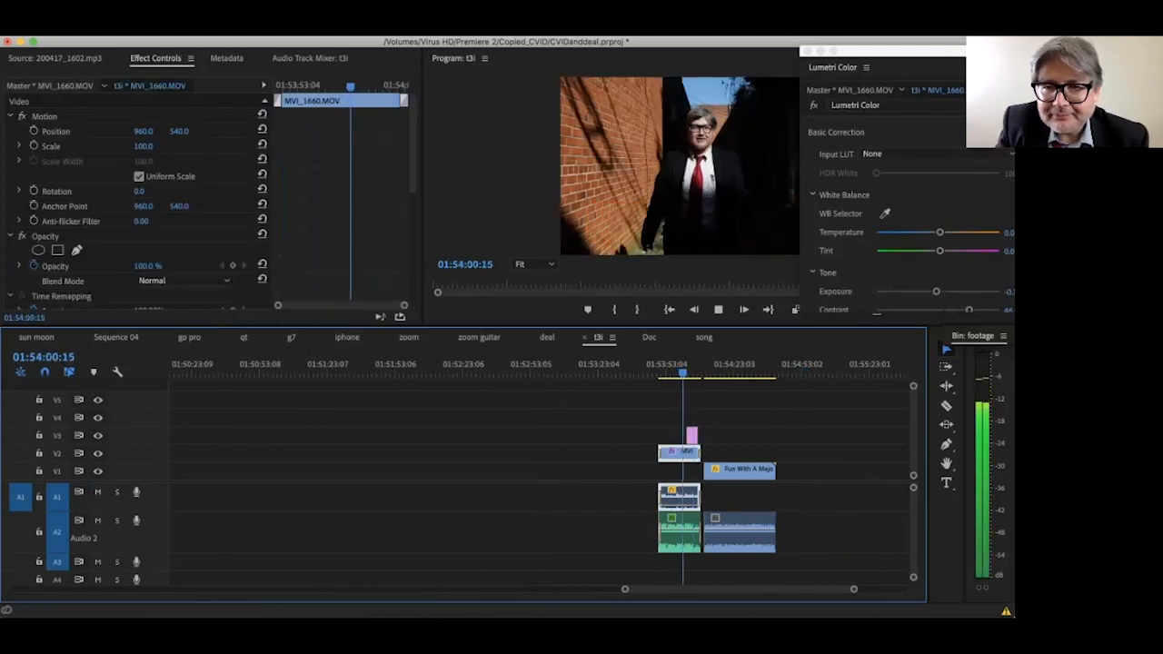
{"action": "key", "text": "space"}
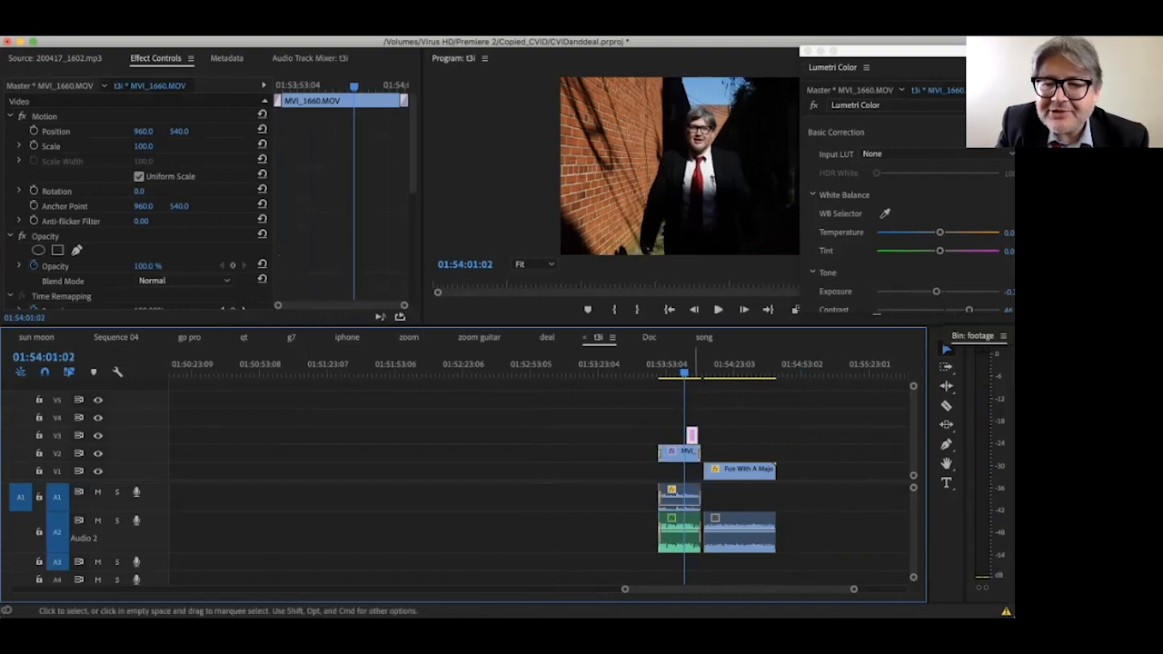
{"action": "left_click", "coordinate": [717, 467]}
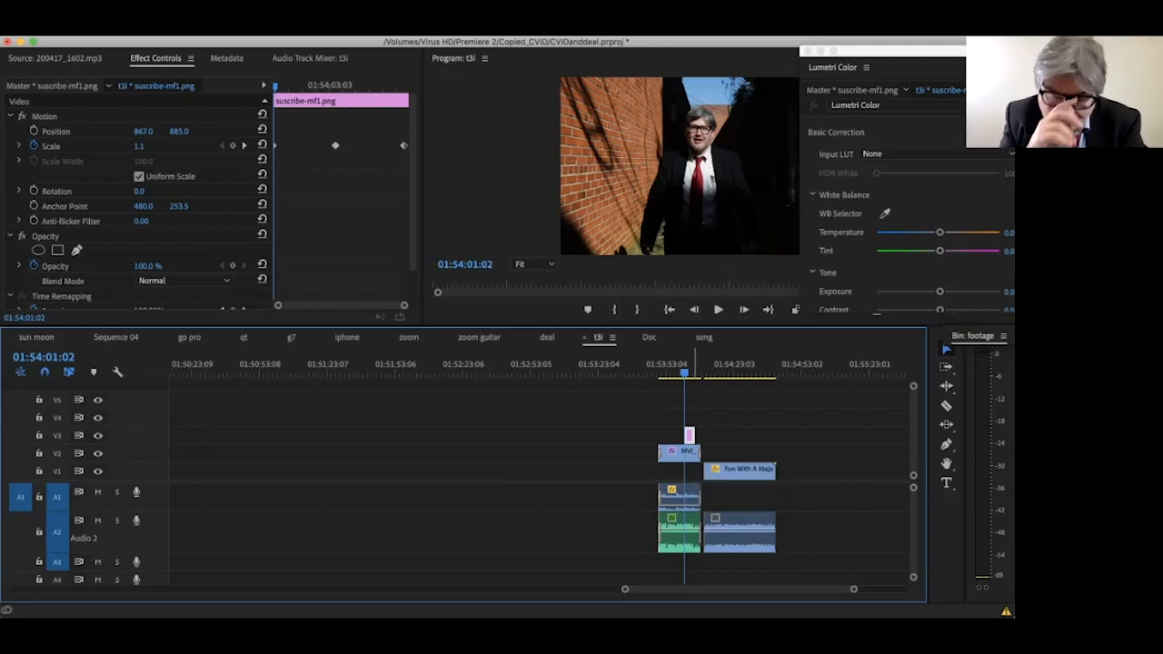
Copy the V4 and V5 opening graphics with their intro music from the start of MVI_1661.MOV and paste them before MVI_1660.MOV
{"action": "scroll", "coordinate": [536, 472], "scroll_direction": "left", "scroll_amount": 10}
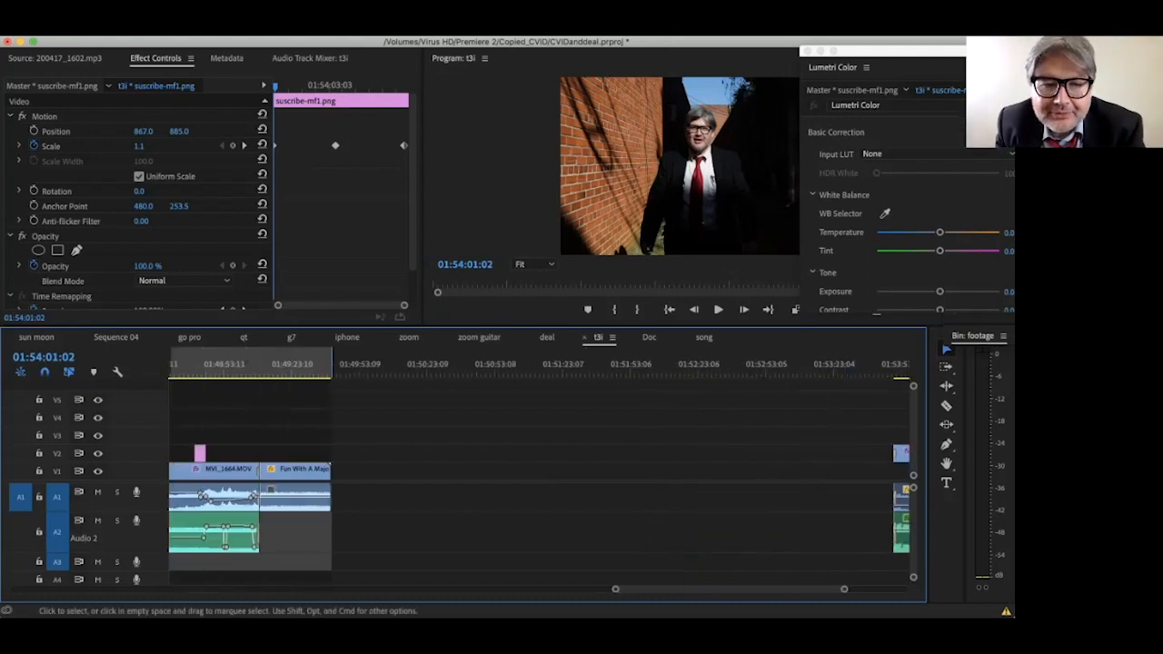
{"action": "scroll", "coordinate": [539, 470], "scroll_direction": "left", "scroll_amount": 10}
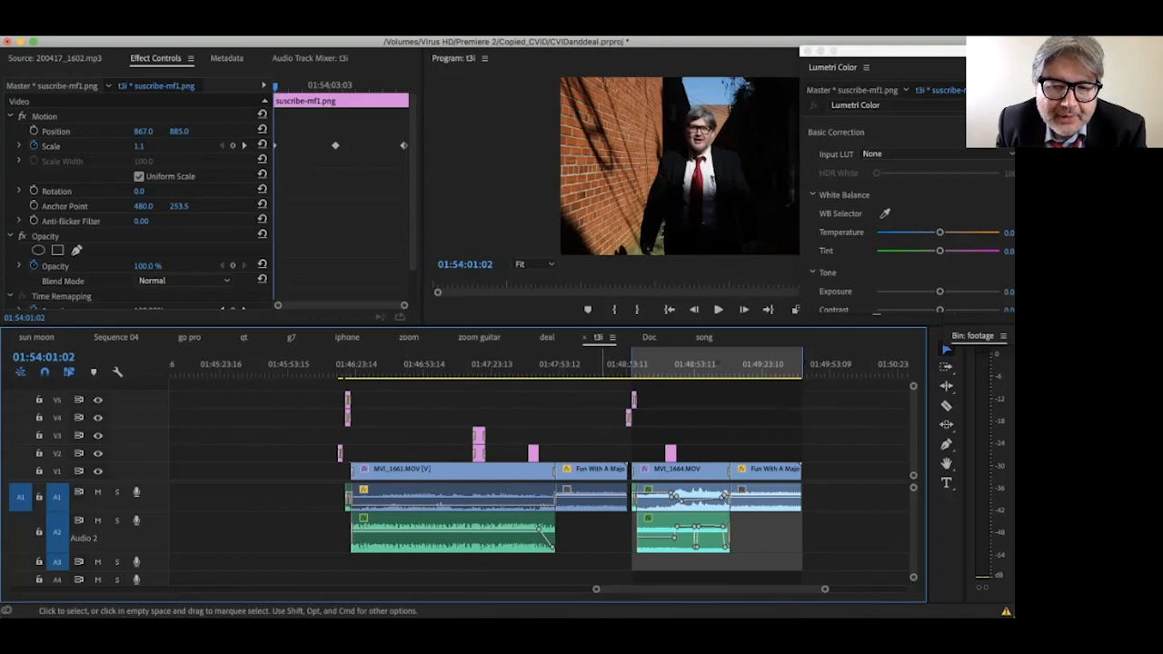
{"action": "scroll", "coordinate": [545, 472], "scroll_direction": "left", "scroll_amount": 10}
{"action": "left_click_drag", "start_coordinate": [618, 590], "coordinate": [590, 590]}
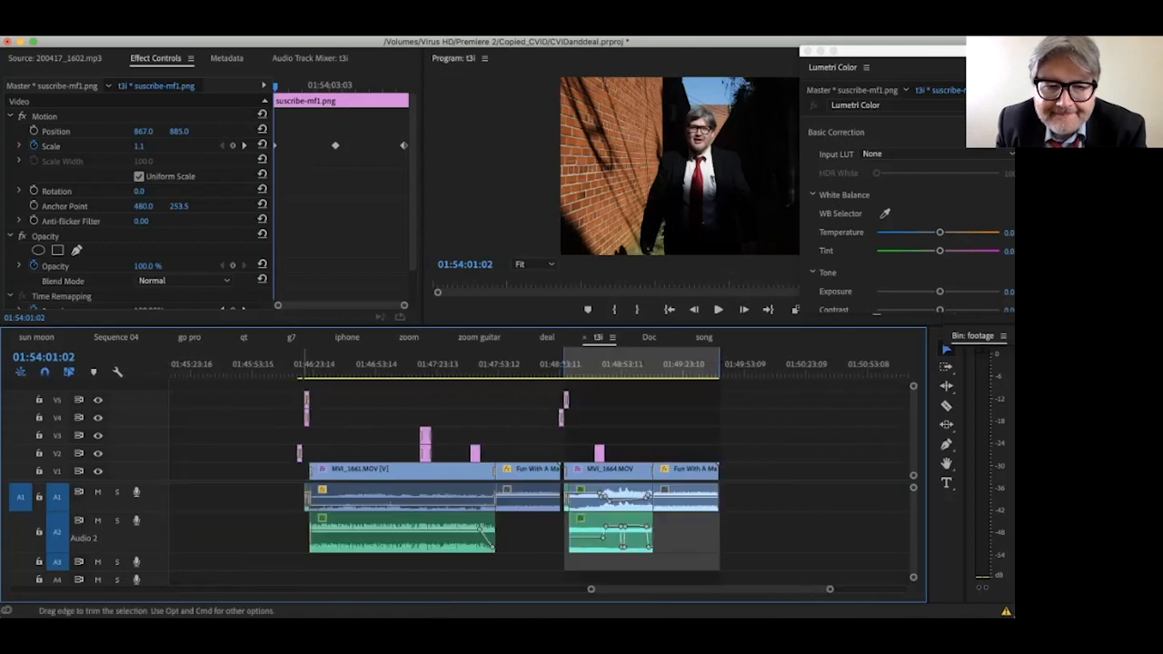
{"action": "left_click", "coordinate": [311, 365]}
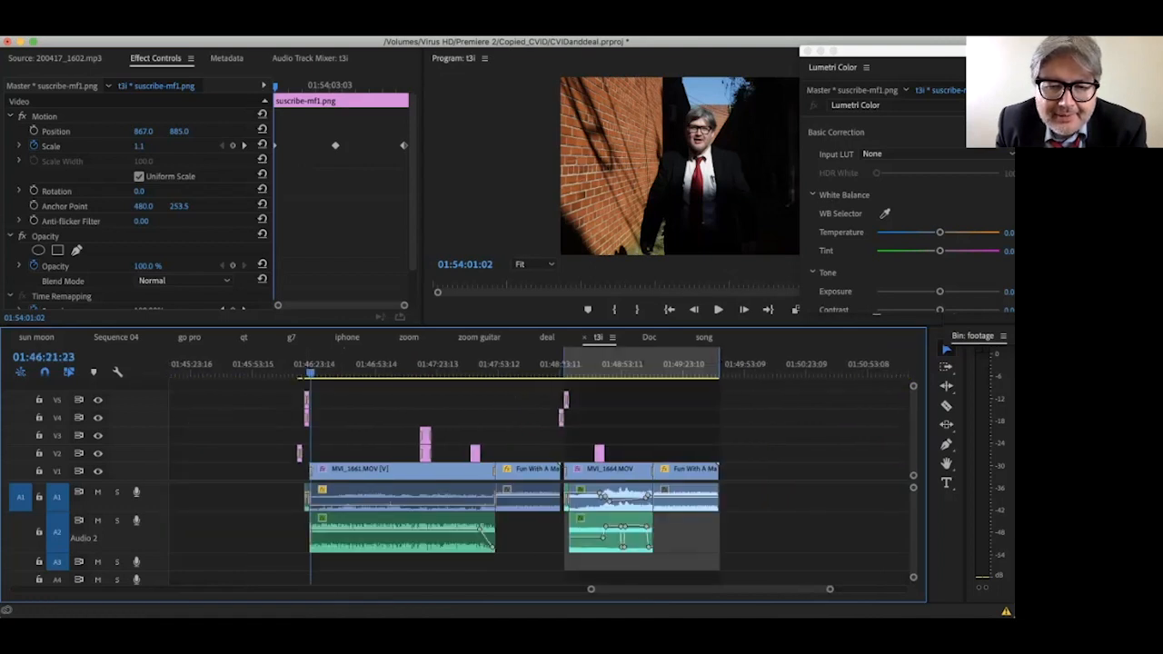
{"action": "left_click_drag", "start_coordinate": [591, 589], "coordinate": [650, 590]}
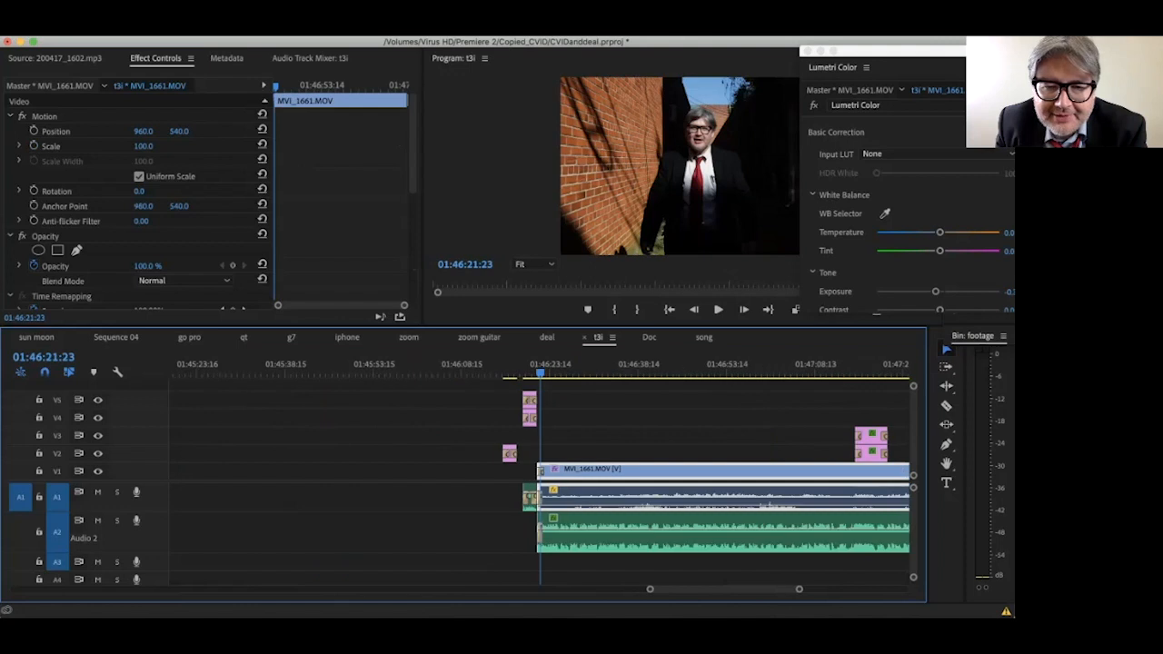
{"action": "left_click_drag", "start_coordinate": [539, 535], "coordinate": [533, 534]}
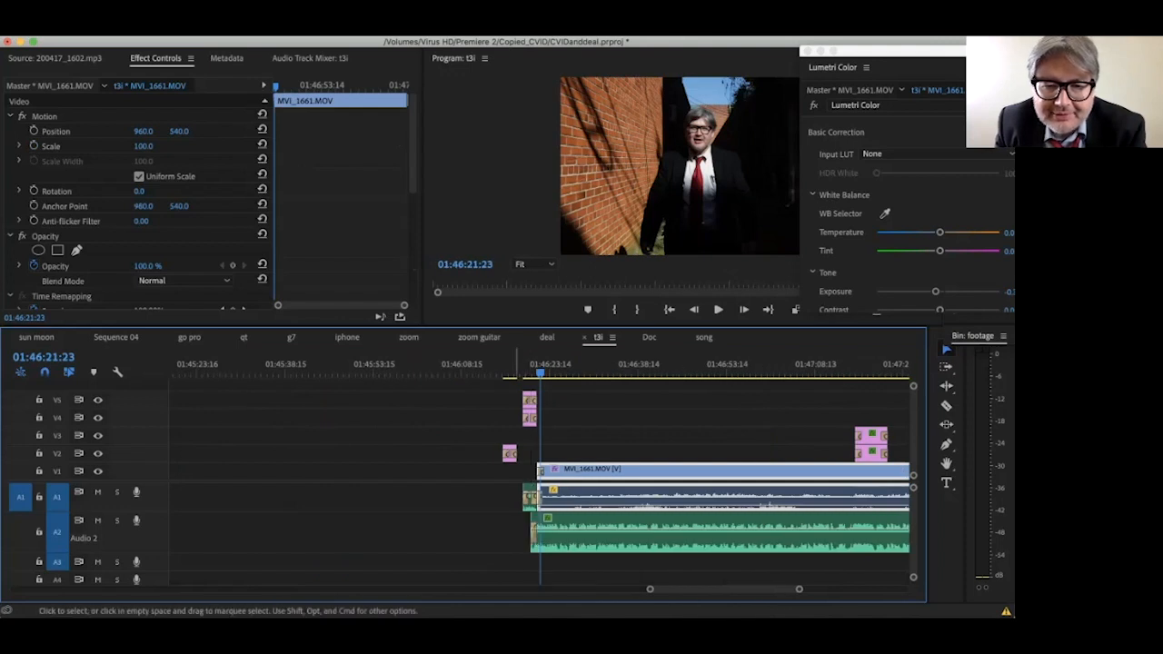
{"action": "key", "text": "super+z"}
{"action": "left_click_drag", "start_coordinate": [527, 536], "coordinate": [523, 396]}
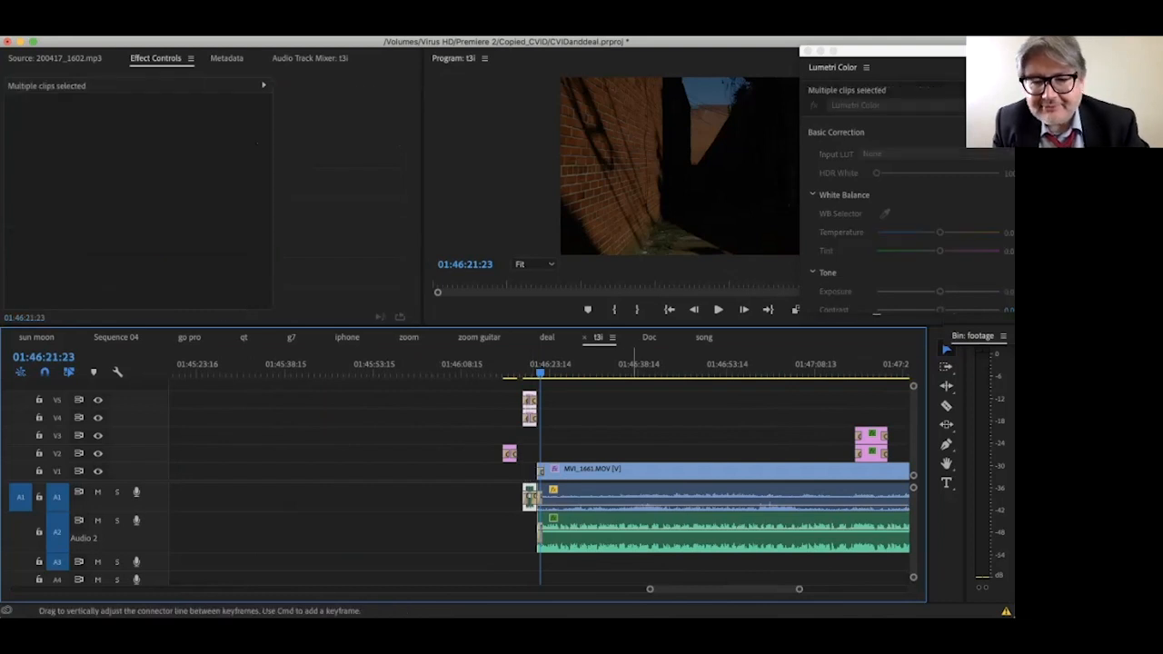
{"action": "scroll", "coordinate": [541, 482], "scroll_direction": "right", "scroll_amount": 10}
{"action": "scroll", "coordinate": [541, 481], "scroll_direction": "right", "scroll_amount": 10}
{"action": "scroll", "coordinate": [541, 481], "scroll_direction": "left", "scroll_amount": 3}
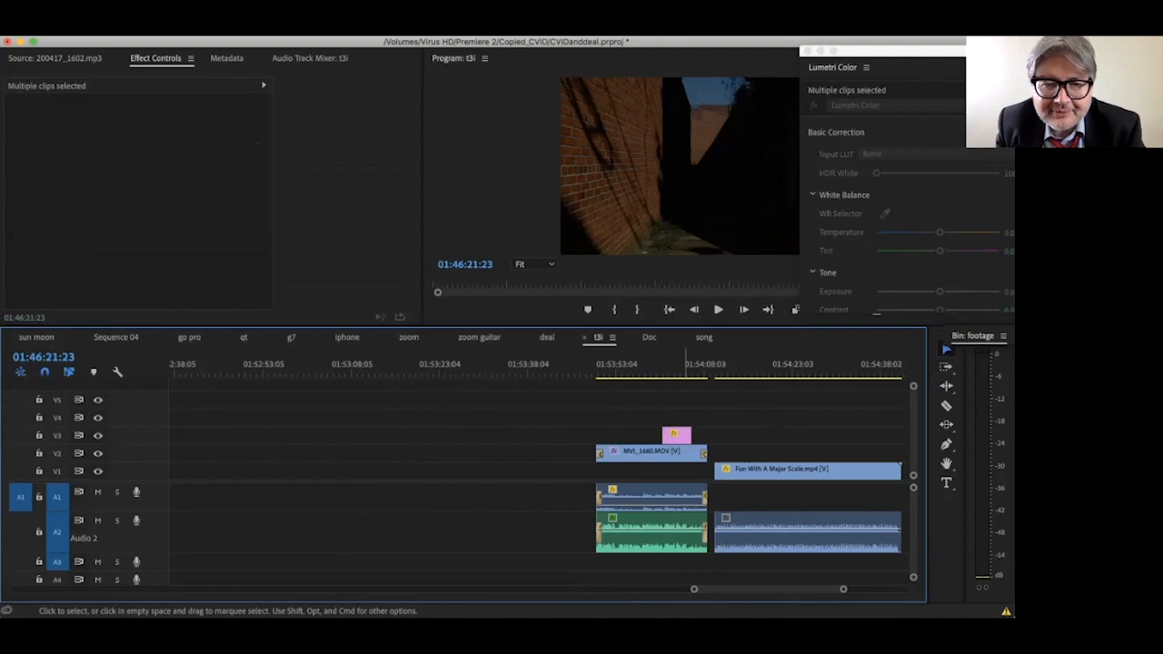
{"action": "left_click", "coordinate": [541, 368]}
{"action": "key", "text": "super+v"}
Close the gaps between the pasted opening, MVI_1660.MOV and Fun With A Major Scale.mp4, and play back the new opening
{"action": "key", "text": "Delete"}
{"action": "left_click_drag", "start_coordinate": [700, 471], "coordinate": [694, 471]}
{"action": "left_click_drag", "start_coordinate": [552, 368], "coordinate": [545, 368]}
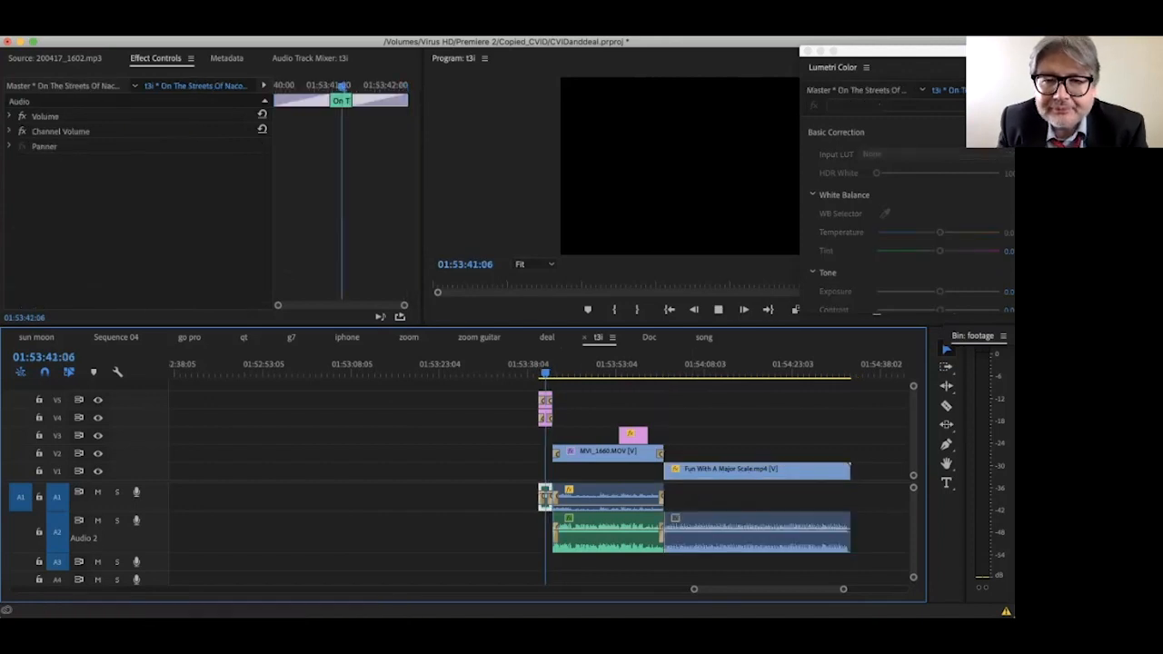
{"action": "key", "text": "space"}
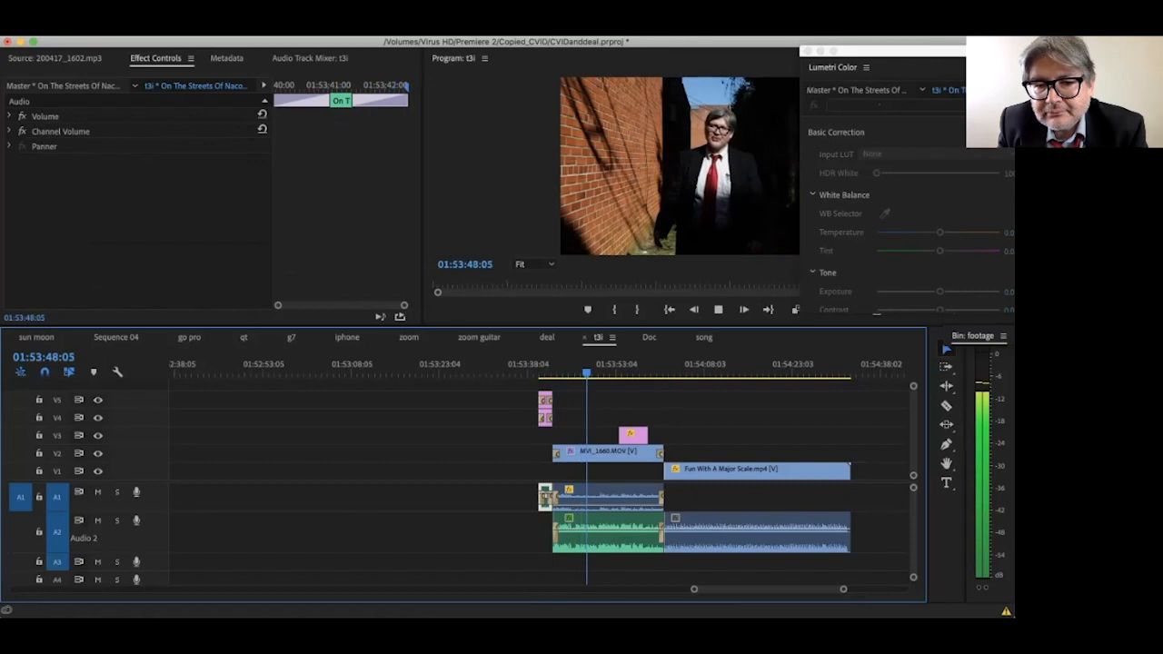
{"action": "key", "text": "space"}
Move the V4 graphic out of the opening onto V3 ahead of the title, and play the opening again
{"action": "left_click", "coordinate": [547, 414]}
{"action": "left_click_drag", "start_coordinate": [547, 415], "coordinate": [503, 435]}
{"action": "left_click_drag", "start_coordinate": [547, 365], "coordinate": [544, 365]}
{"action": "key", "text": "space"}
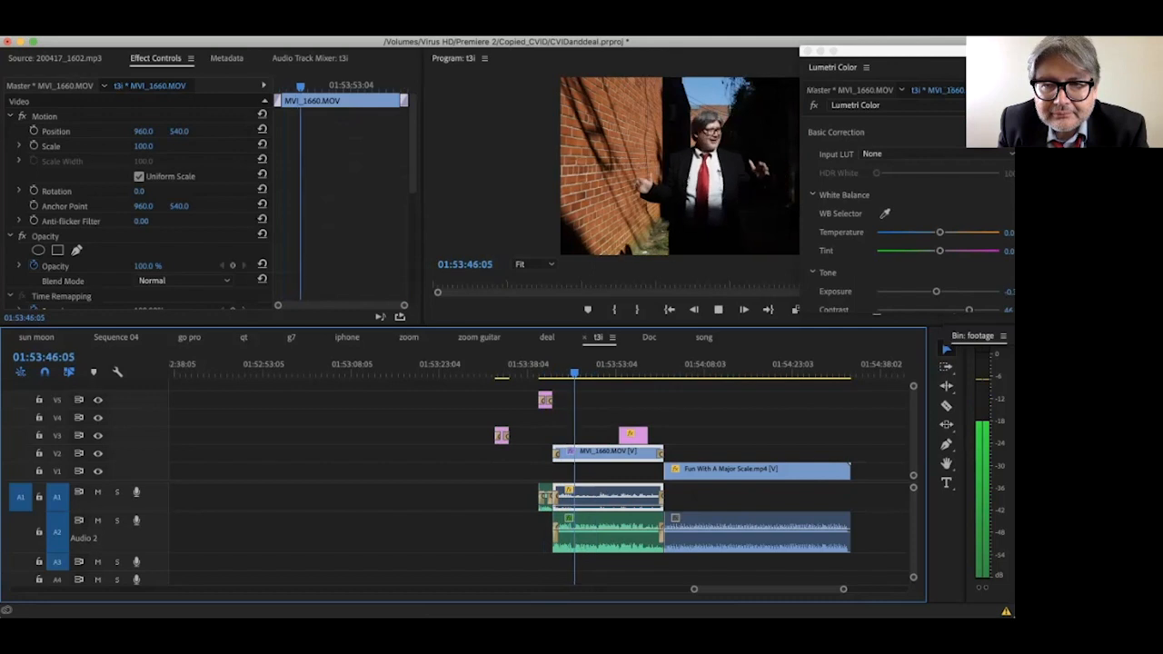
{"action": "key", "text": "space"}
In the V5 title at 01:53:40:22, replace the line "Use Light, Shadows" with "As A Filmmaker"
{"action": "left_click_drag", "start_coordinate": [537, 366], "coordinate": [543, 366]}
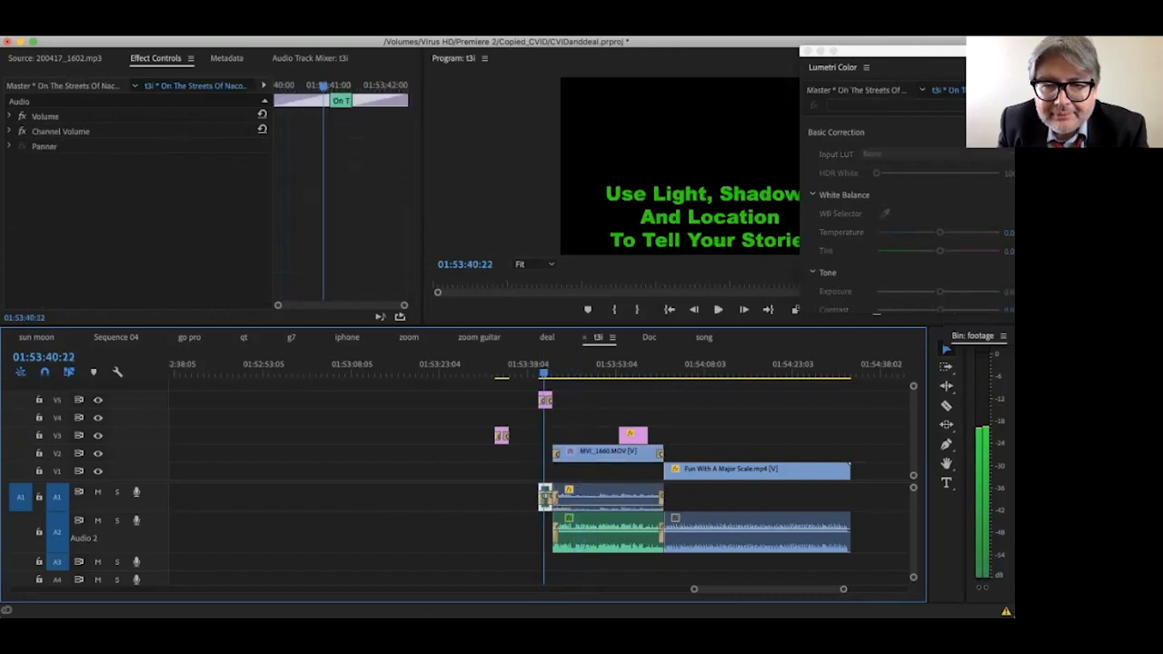
{"action": "left_click", "coordinate": [545, 400]}
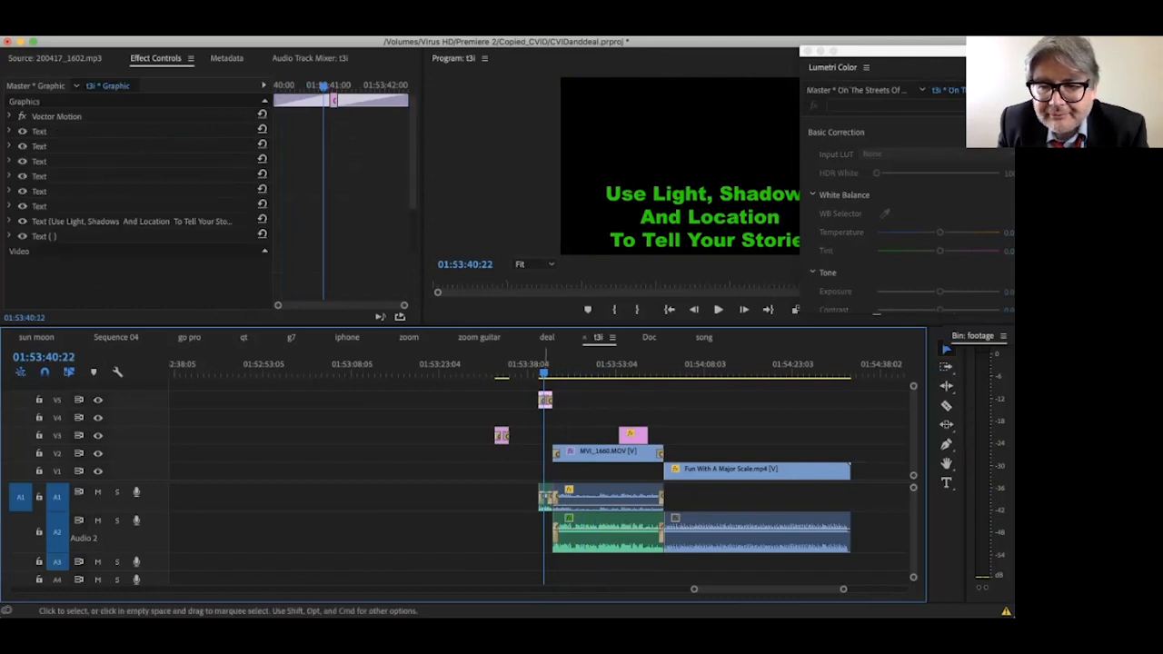
{"action": "left_click", "coordinate": [946, 484]}
{"action": "left_click_drag", "start_coordinate": [874, 52], "coordinate": [1008, 45]}
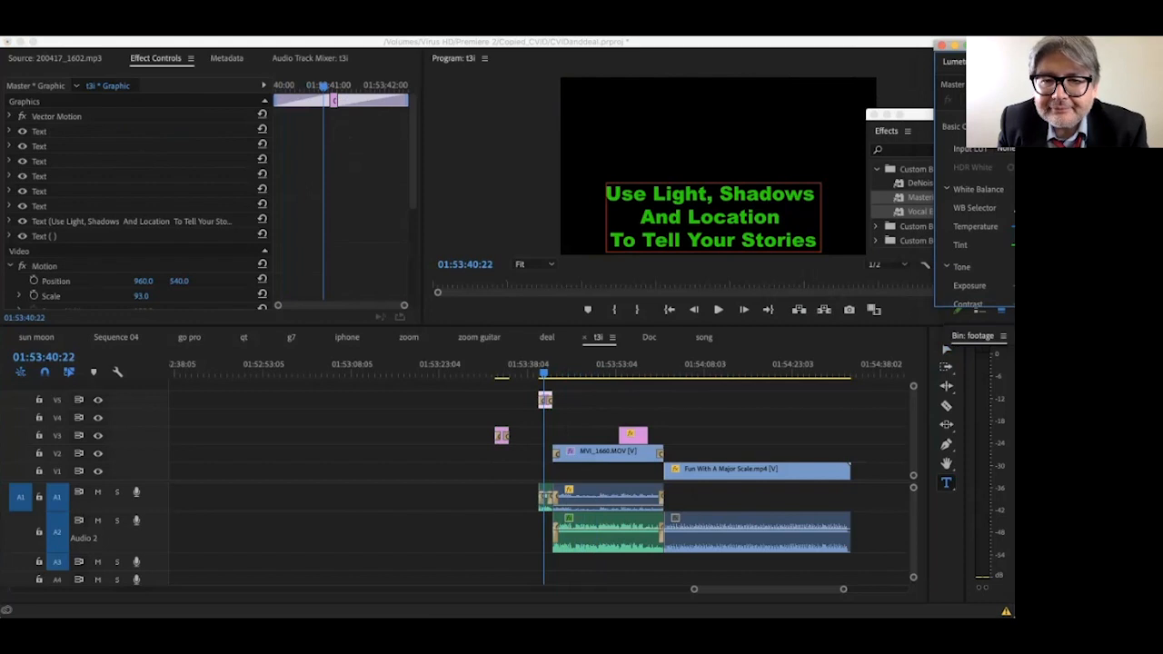
{"action": "triple_click", "coordinate": [713, 194]}
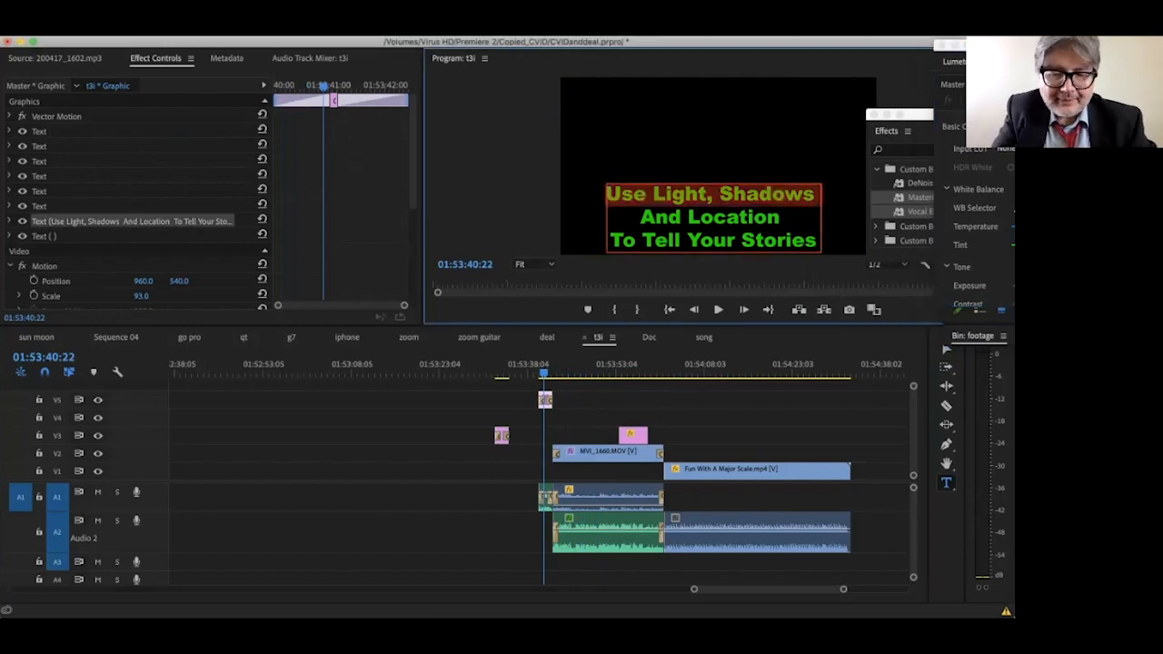
{"action": "type", "text": "AS And Location"}
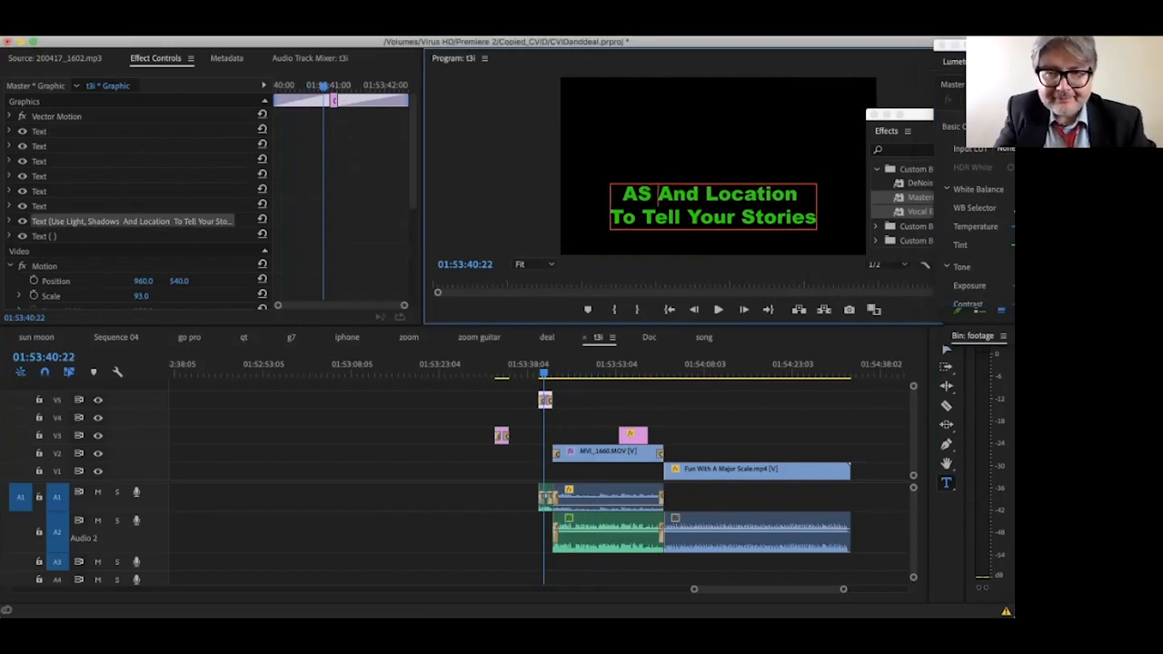
{"action": "type", "text": "A Film"}
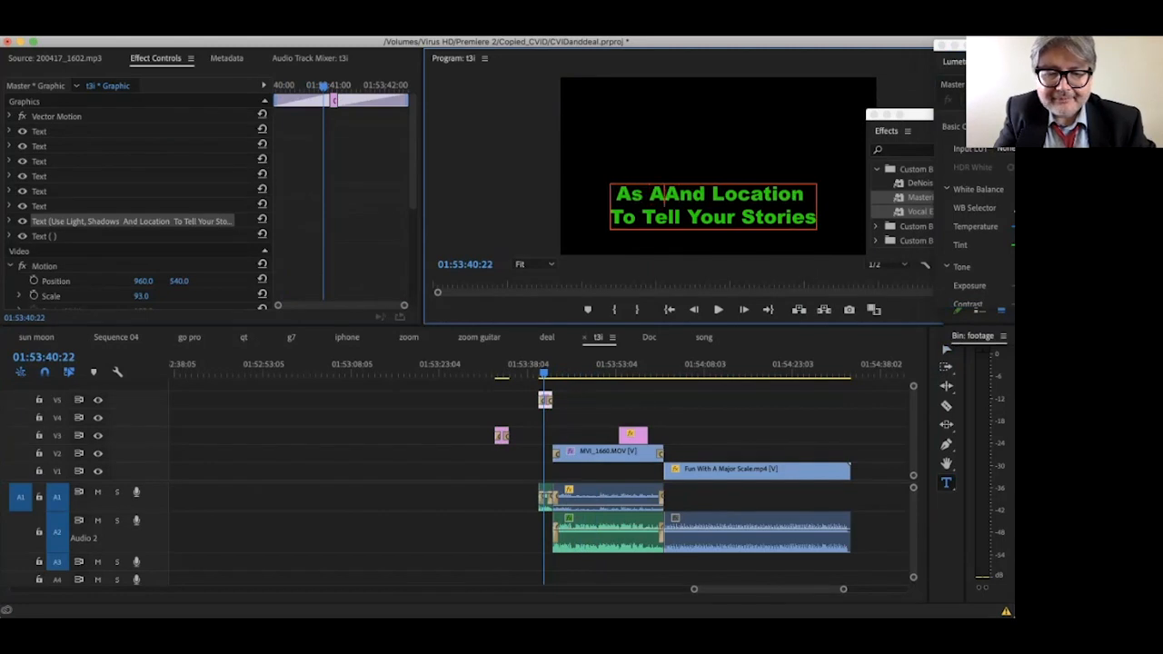
{"action": "type", "text": "mk"}
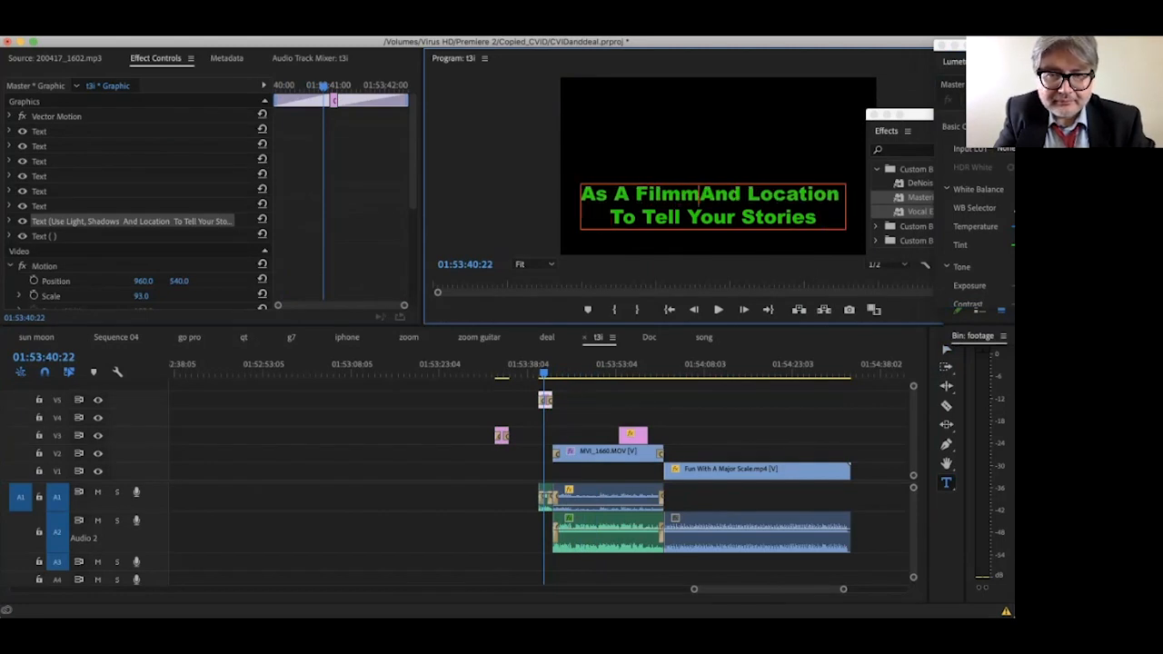
{"action": "key", "text": "BackSpace"}
{"action": "type", "text": "aker"}
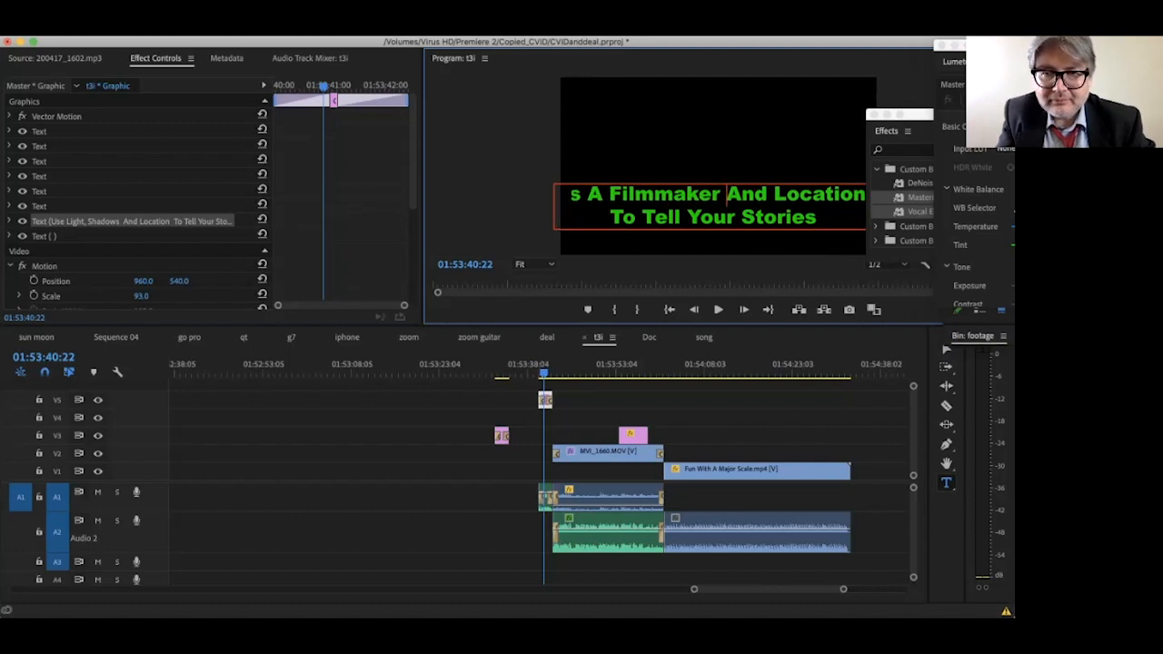
Replace "And" in the title's first line with "Look For" and start a new line before "Location"
{"action": "double_click", "coordinate": [749, 194]}
{"action": "type", "text": "Loo"}
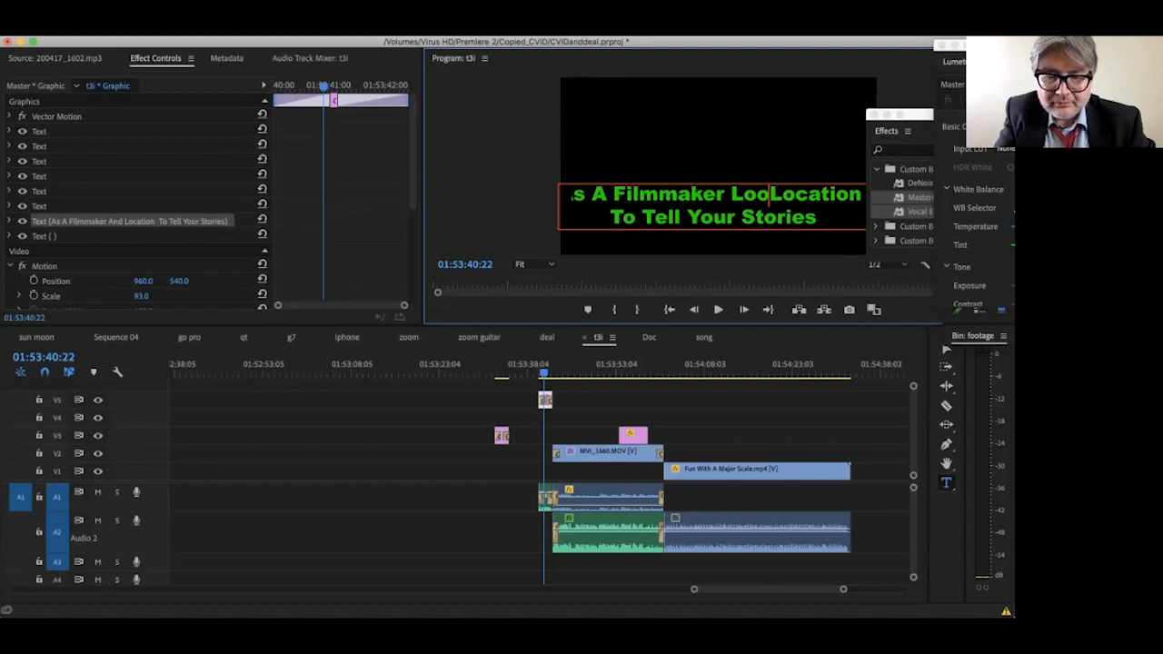
{"action": "type", "text": "f"}
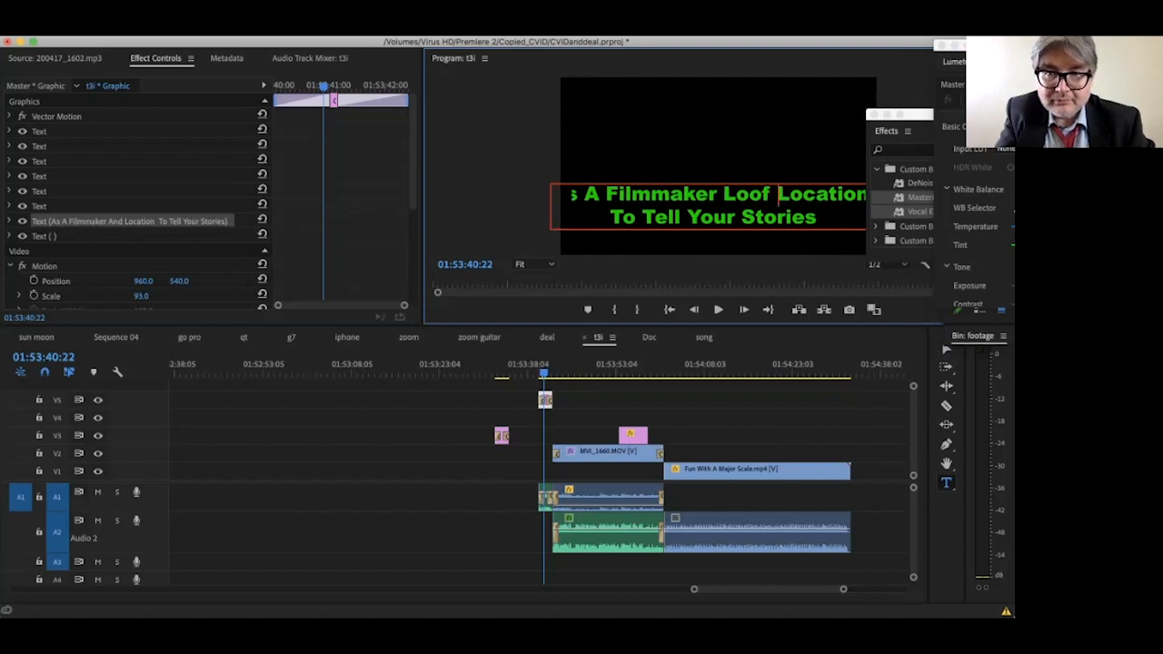
{"action": "key", "text": "BackSpace"}
{"action": "key", "text": "BackSpace"}
{"action": "type", "text": "k For"}
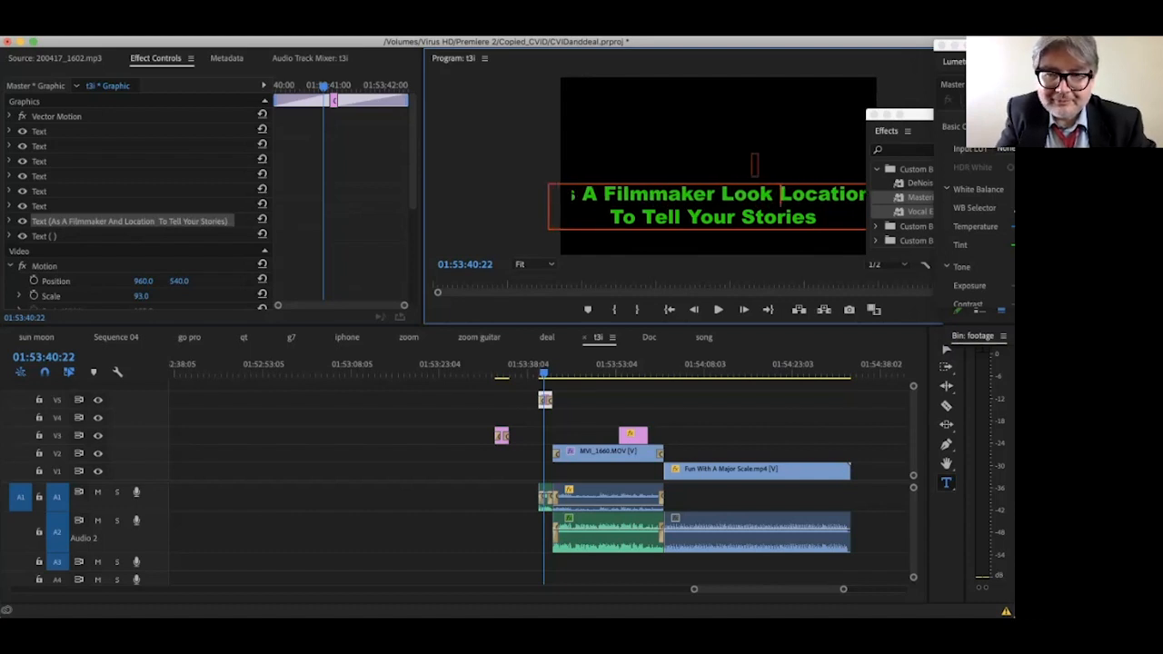
{"action": "key", "text": "Return"}
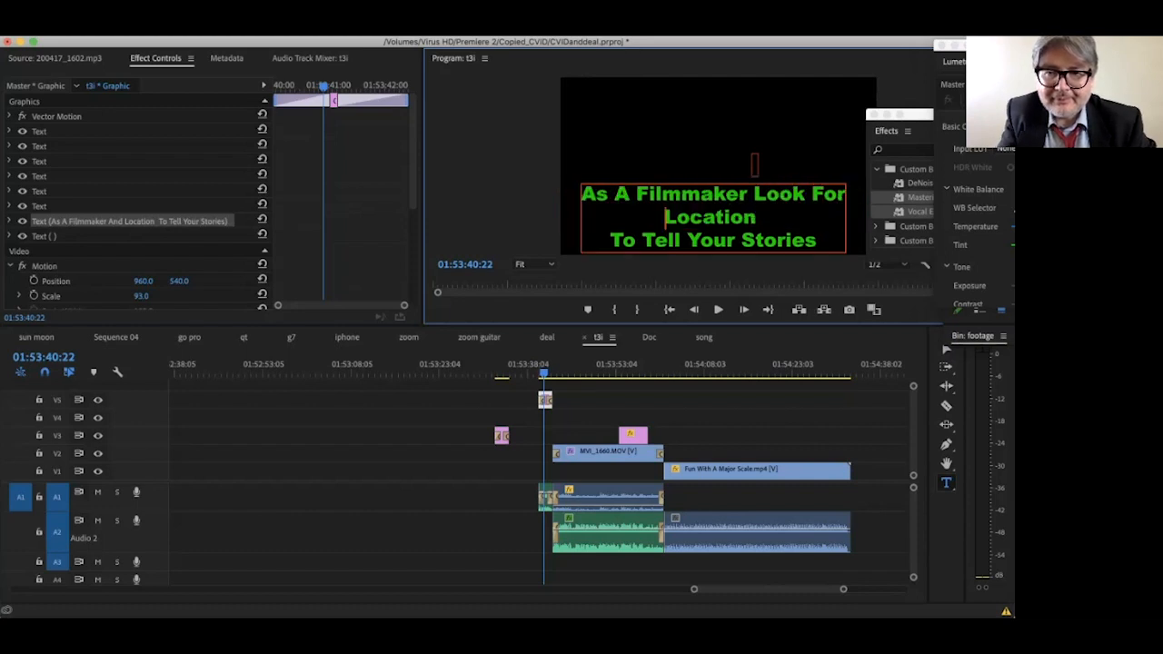
Change the title's second line to read "Light And Locations"
{"action": "type", "text": "Light and"}
{"action": "key", "text": "BackSpace"}
{"action": "key", "text": "BackSpace"}
{"action": "key", "text": "BackSpace"}
{"action": "key", "text": "BackSpace"}
{"action": "type", "text": "And"}
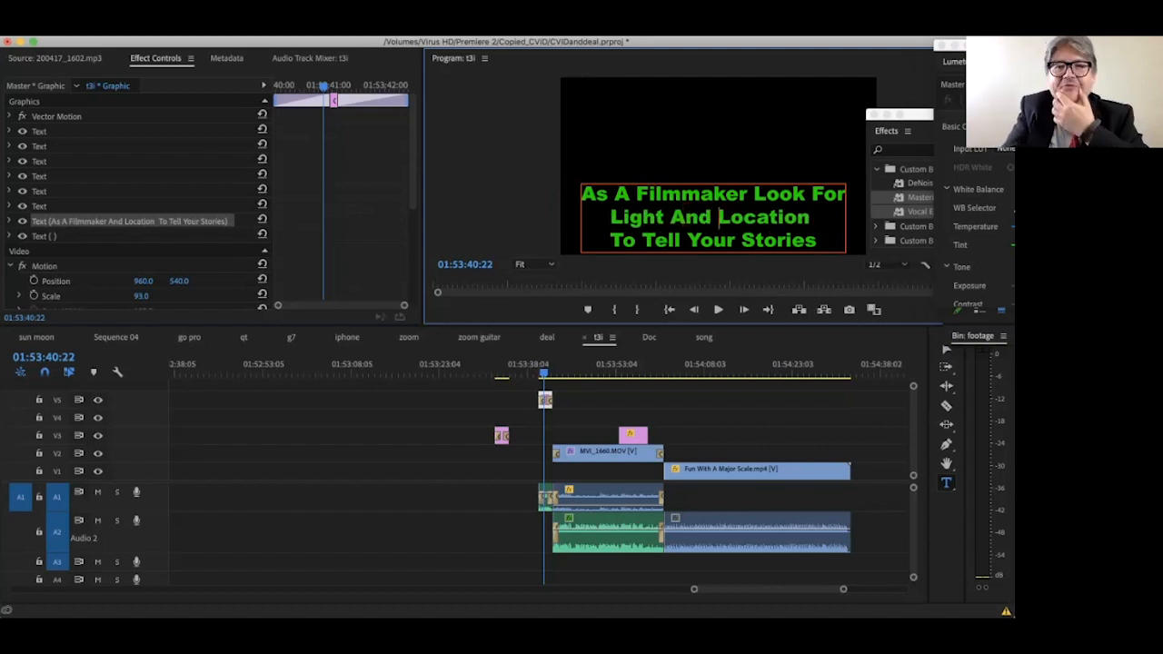
{"action": "left_click", "coordinate": [809, 218]}
{"action": "type", "text": "s"}
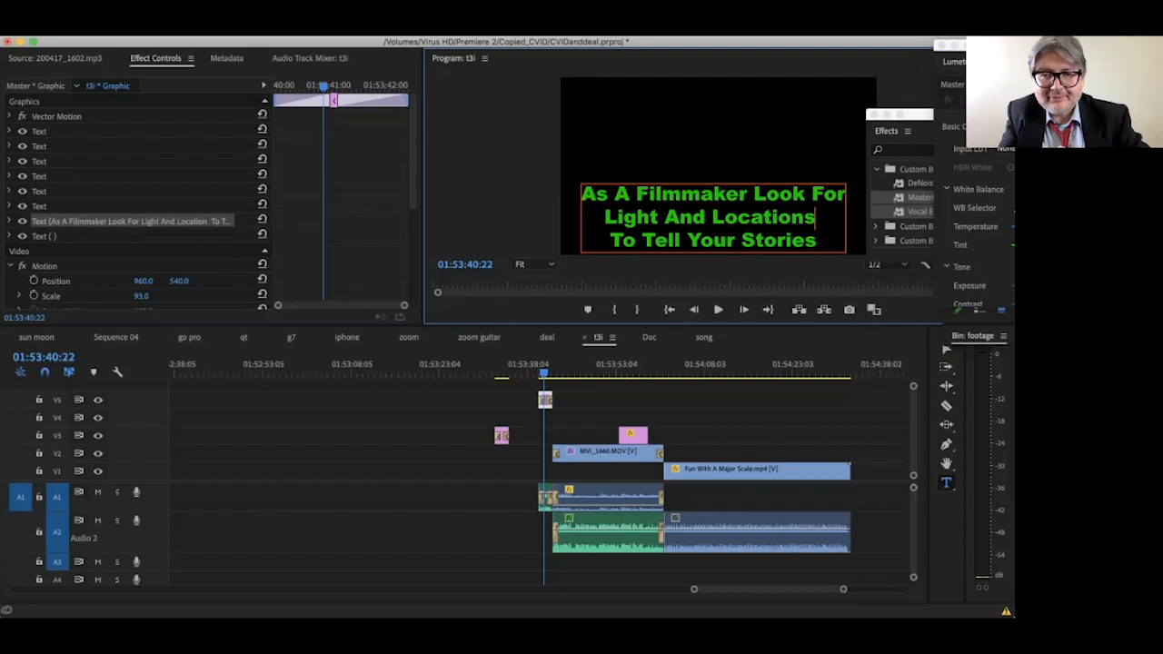
Insert "Help" in the title's third line so it reads "To Help Tell Your Stories", and finish the text editing
{"action": "left_click", "coordinate": [643, 241]}
{"action": "type", "text": "Help"}
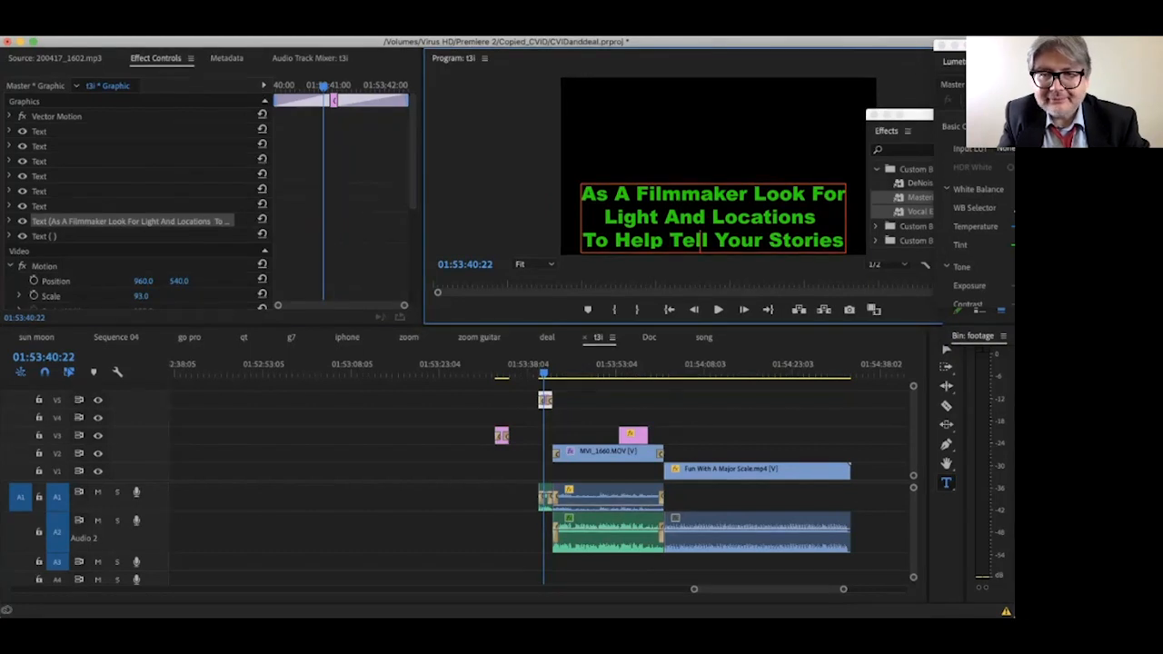
{"action": "key", "text": "super+a"}
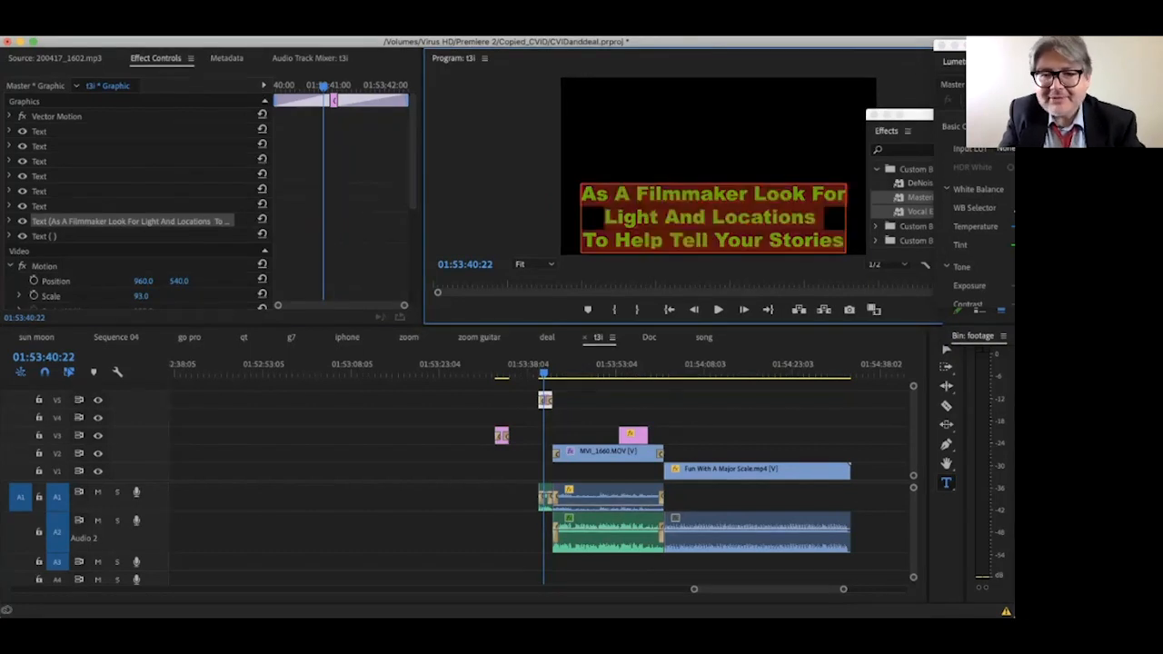
{"action": "left_click", "coordinate": [582, 408]}
Find a good frame in MVI_1660.MOV at 01:53:49:18 and export it as a JPEG still imported into the project
{"action": "left_click", "coordinate": [582, 372]}
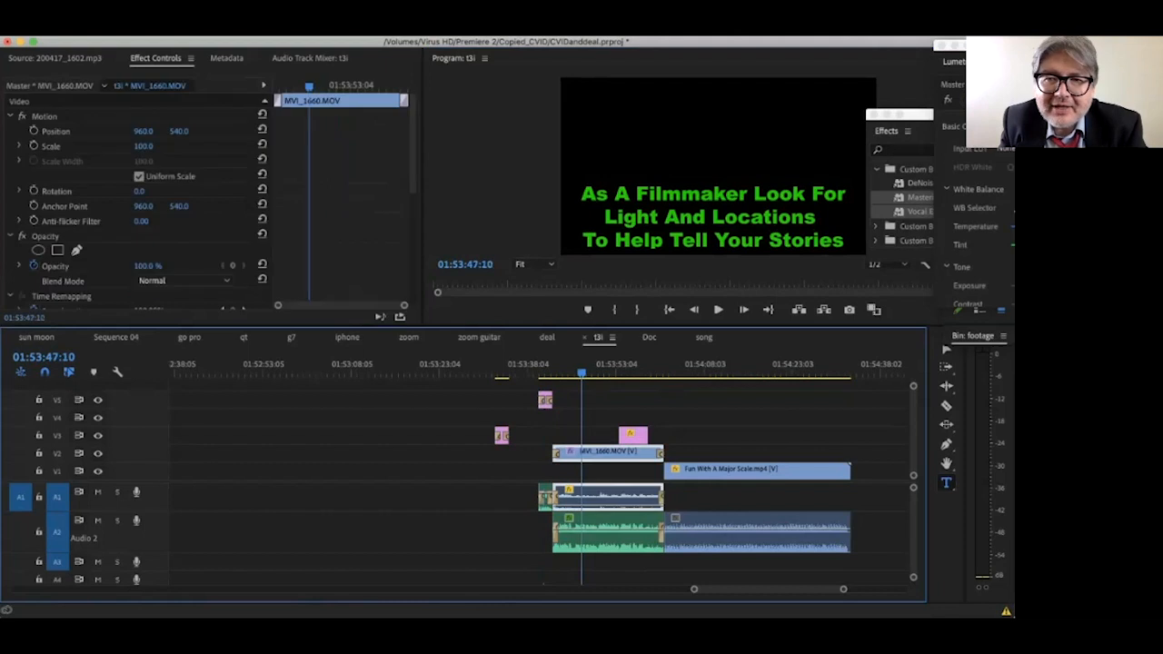
{"action": "key", "text": "space"}
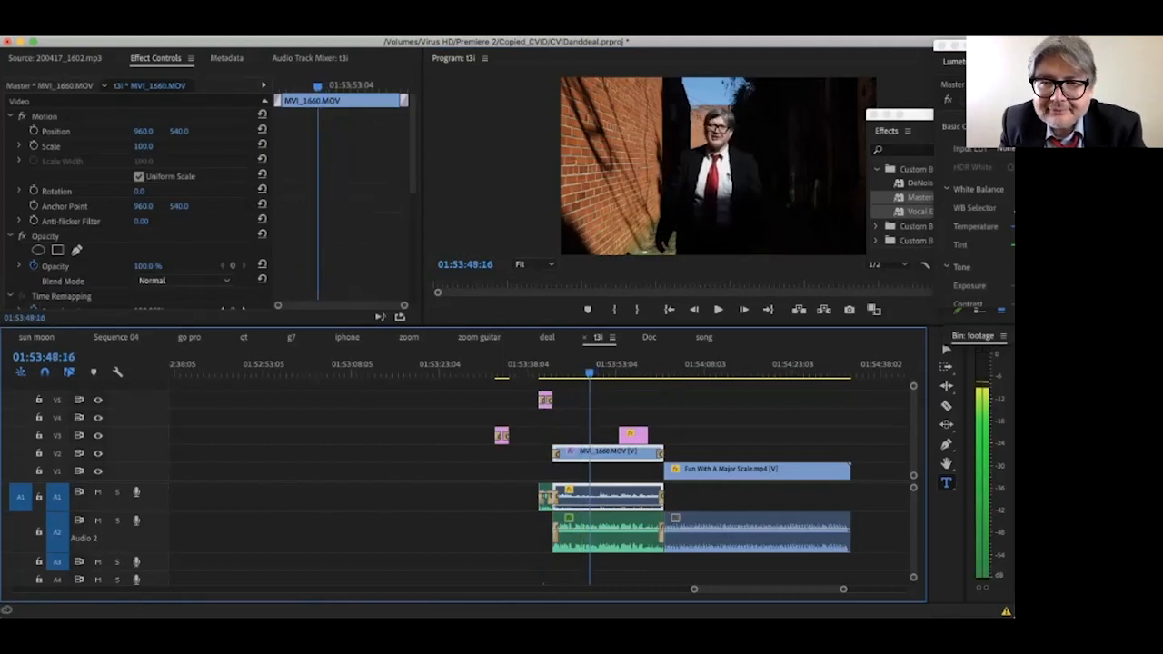
{"action": "left_click_drag", "start_coordinate": [601, 373], "coordinate": [596, 372]}
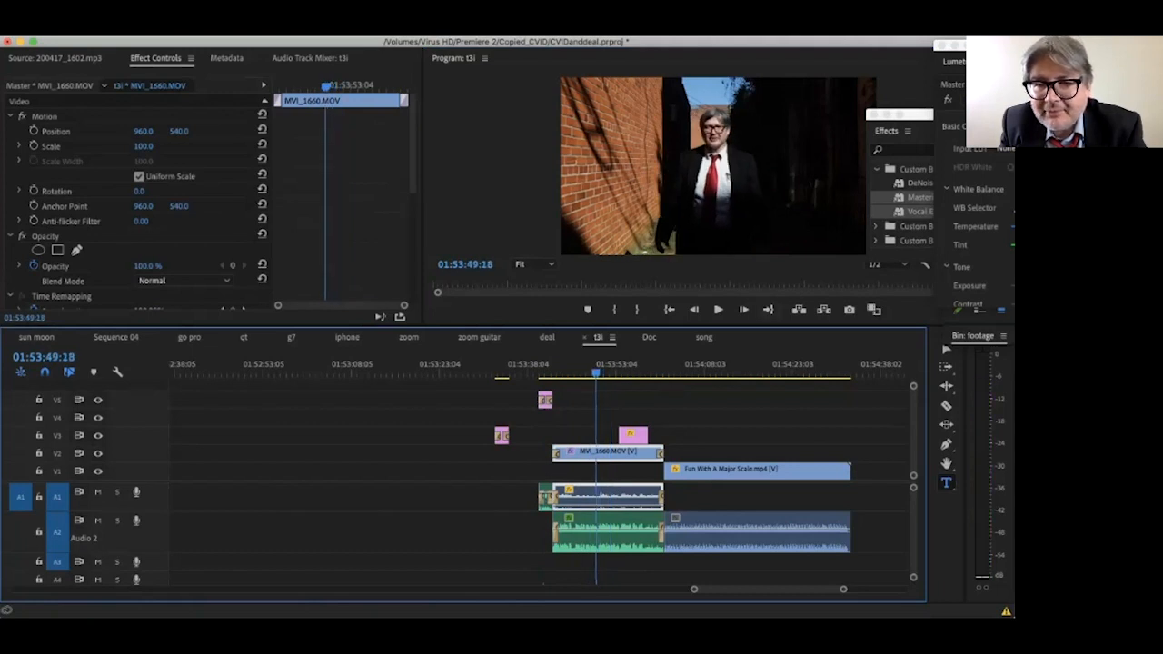
{"action": "left_click", "coordinate": [849, 309]}
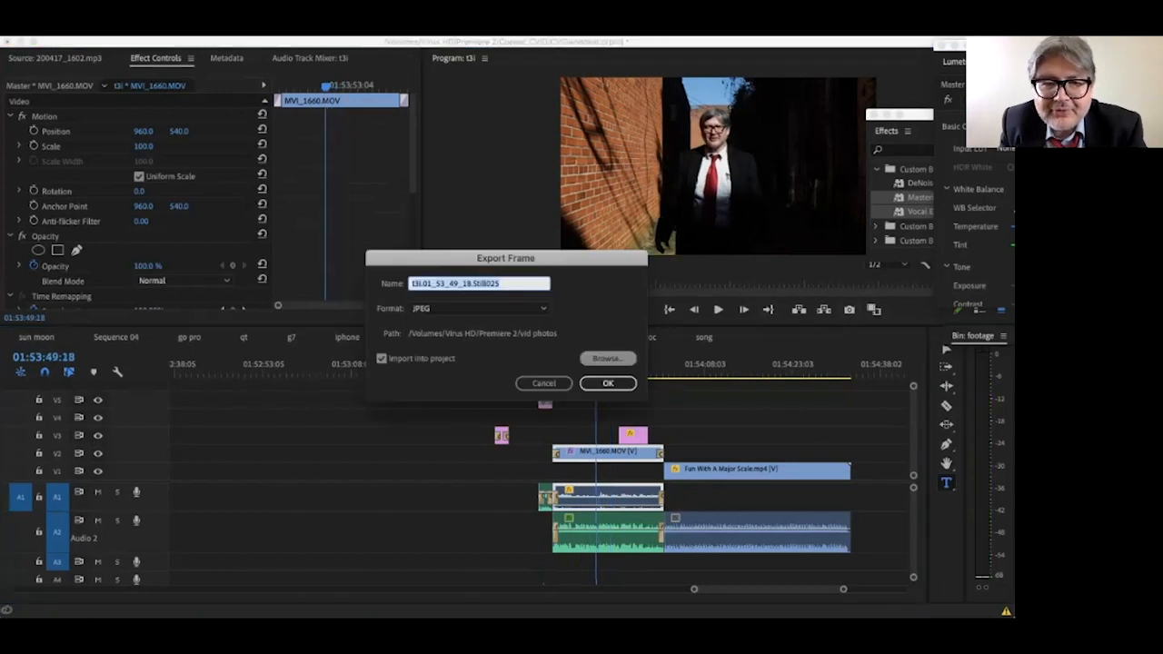
{"action": "left_click", "coordinate": [608, 382]}
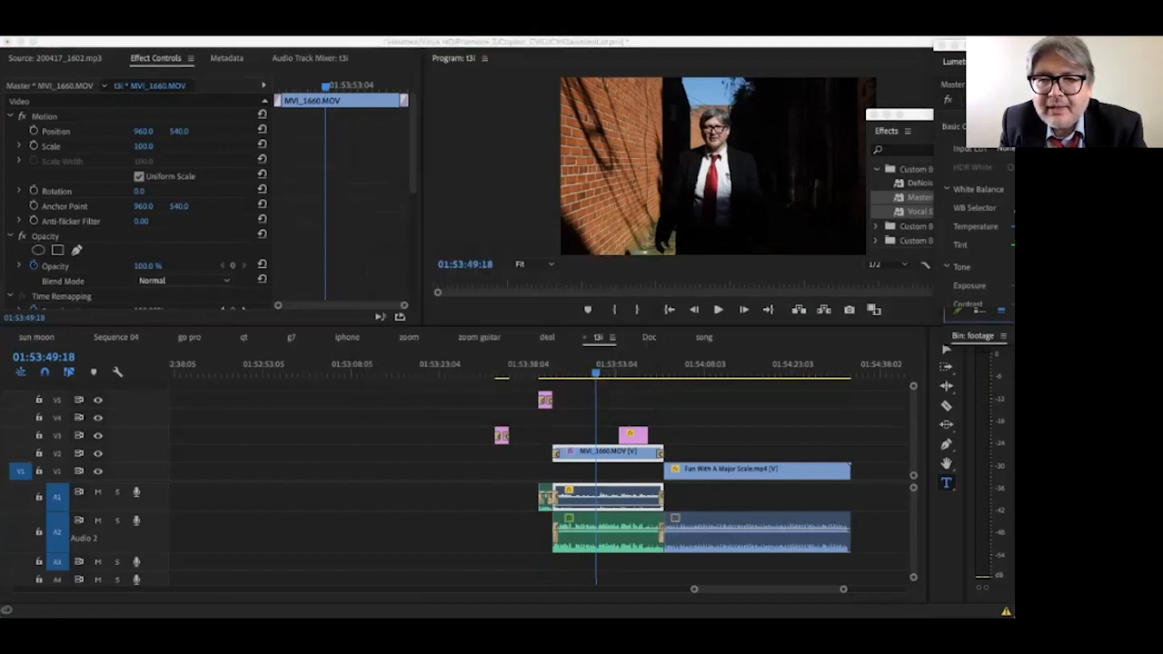
Place the newly exported 01:53:49:18 still on track V3, directly beneath the opening title
{"action": "left_click_drag", "start_coordinate": [977, 45], "coordinate": [913, 132]}
{"action": "left_click", "coordinate": [959, 68]}
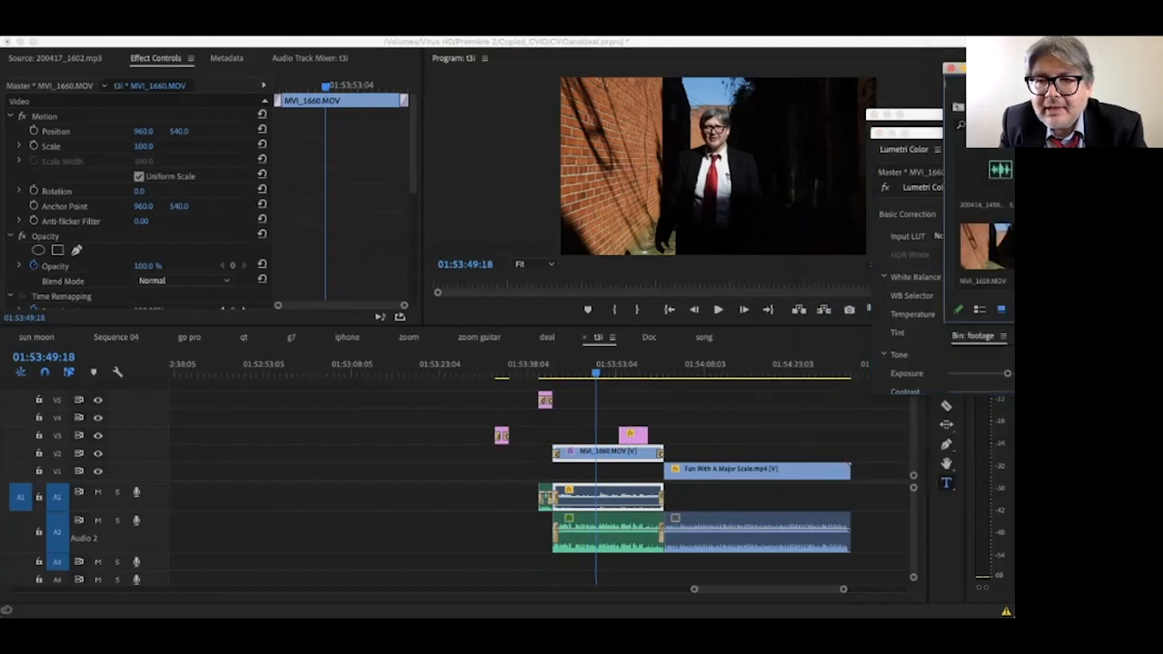
{"action": "left_click_drag", "start_coordinate": [960, 68], "coordinate": [842, 43]}
{"action": "left_click", "coordinate": [842, 80]}
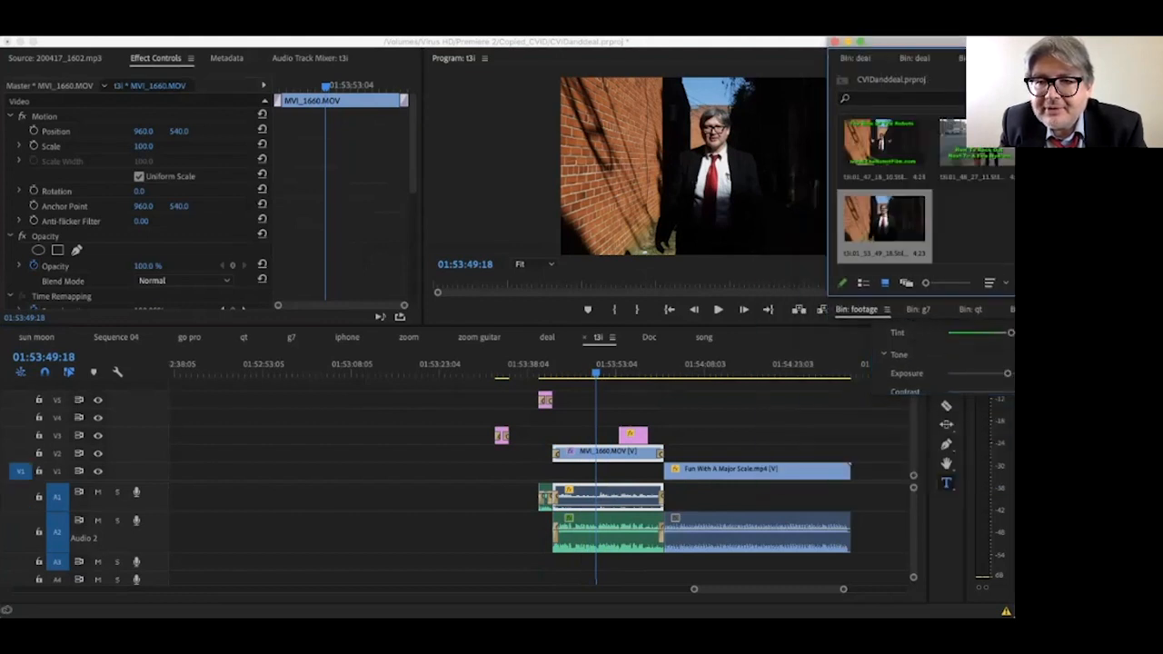
{"action": "left_click_drag", "start_coordinate": [884, 219], "coordinate": [545, 436]}
Apply the default transitions to both ends of the new still on V3 and play the opening to check them
{"action": "right_click", "coordinate": [550, 440]}
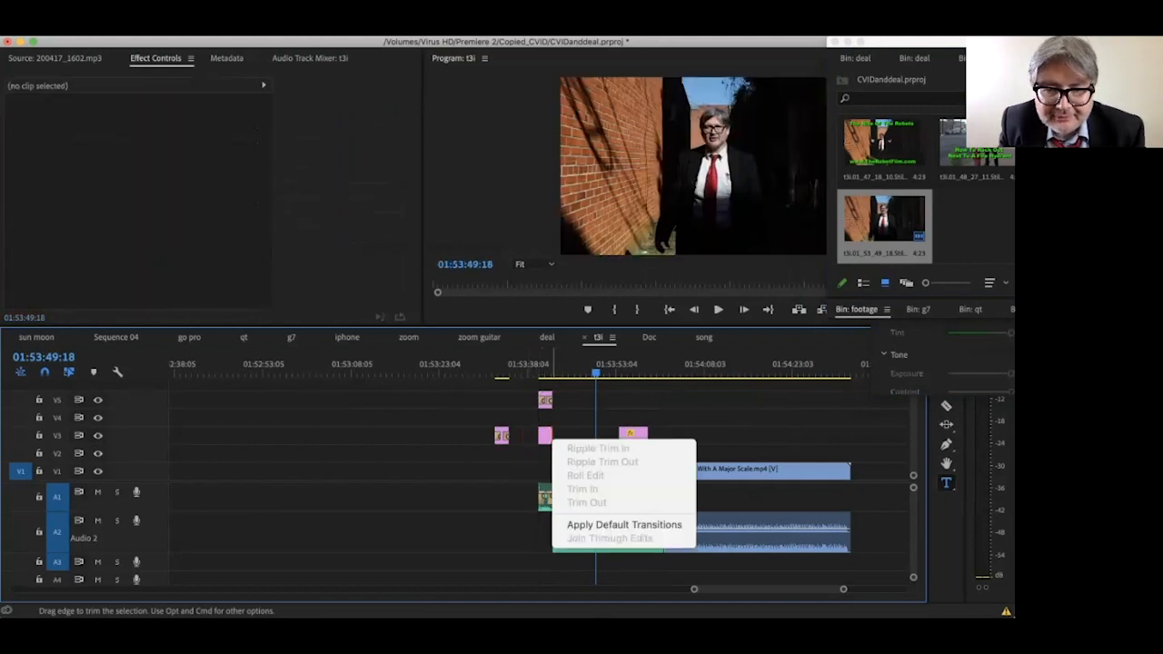
{"action": "left_click", "coordinate": [618, 524]}
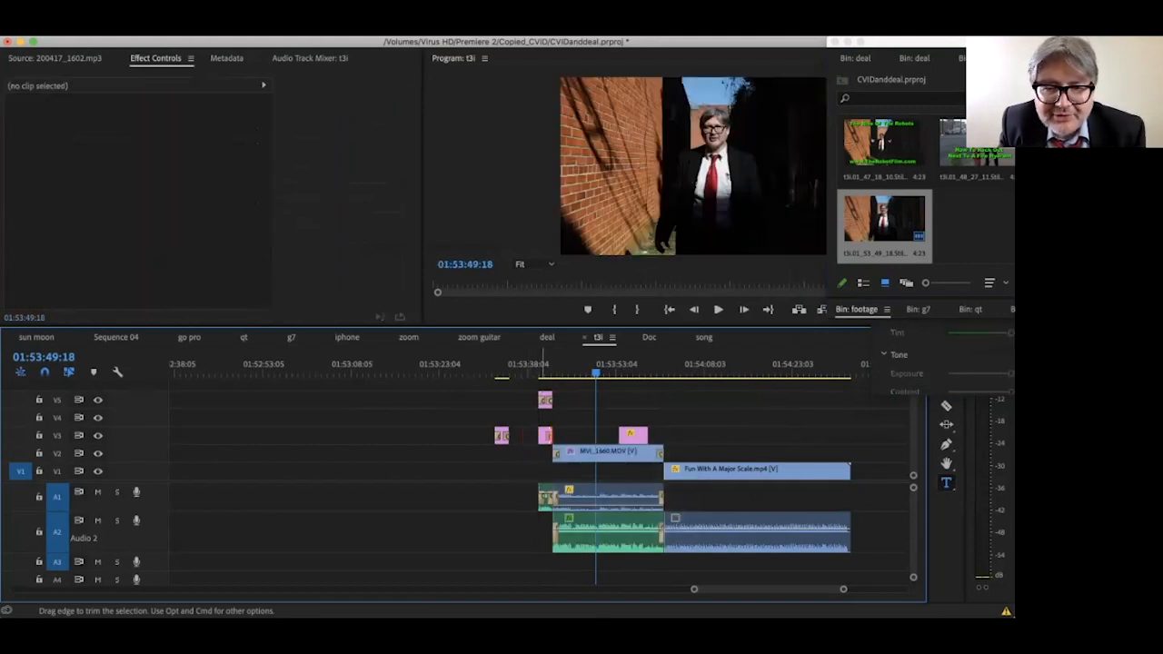
{"action": "right_click", "coordinate": [547, 438]}
{"action": "left_click", "coordinate": [612, 527]}
{"action": "key", "text": "Up"}
{"action": "key", "text": "Up"}
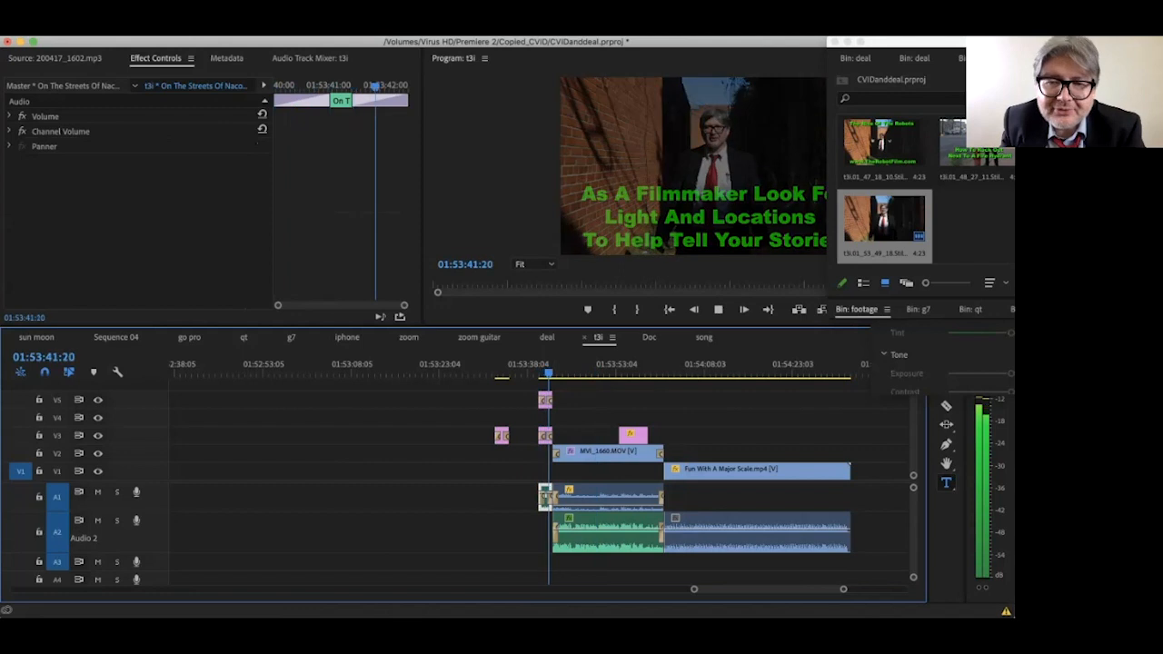
{"action": "key", "text": "space"}
Mark in at 01:53:39:22 before the opening title and out at 01:54:32:23 at the end clip's end, and play the marked range
{"action": "left_click_drag", "start_coordinate": [554, 374], "coordinate": [537, 373]}
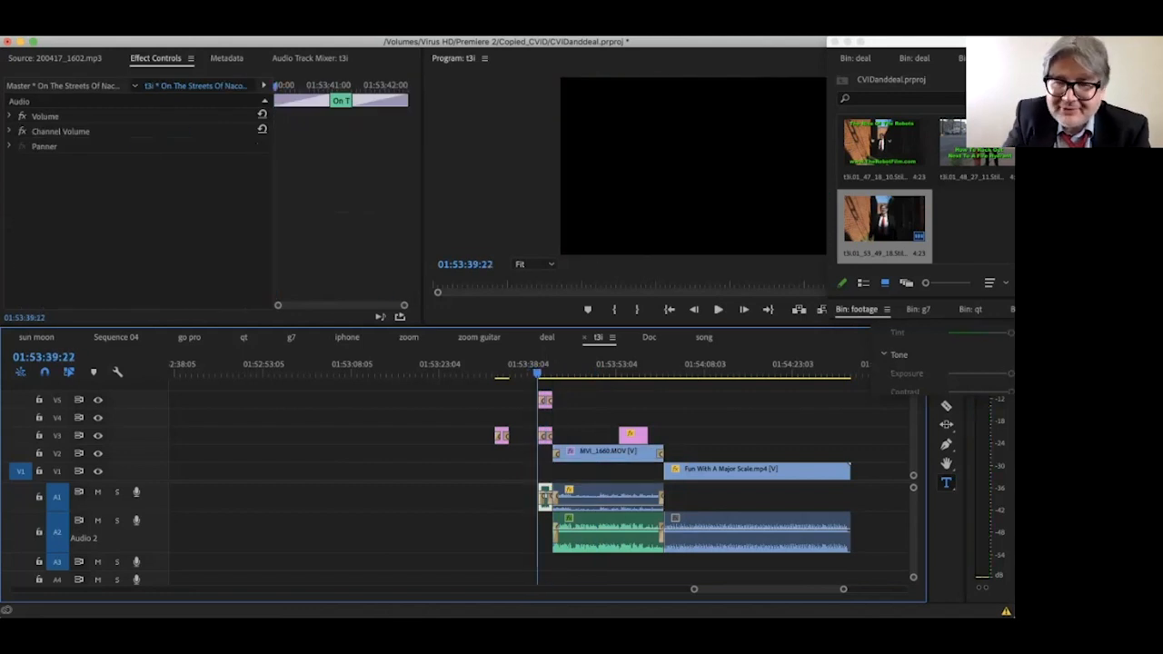
{"action": "key", "text": "i"}
{"action": "left_click_drag", "start_coordinate": [849, 374], "coordinate": [850, 373]}
{"action": "key", "text": "o"}
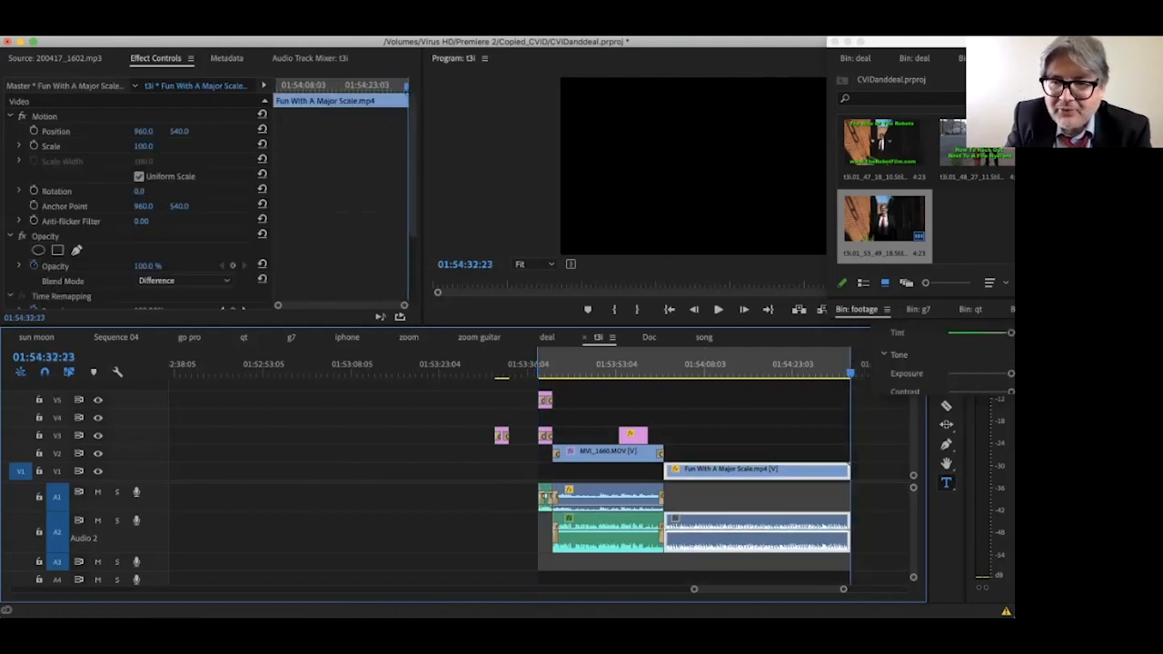
{"action": "key", "text": "Return"}
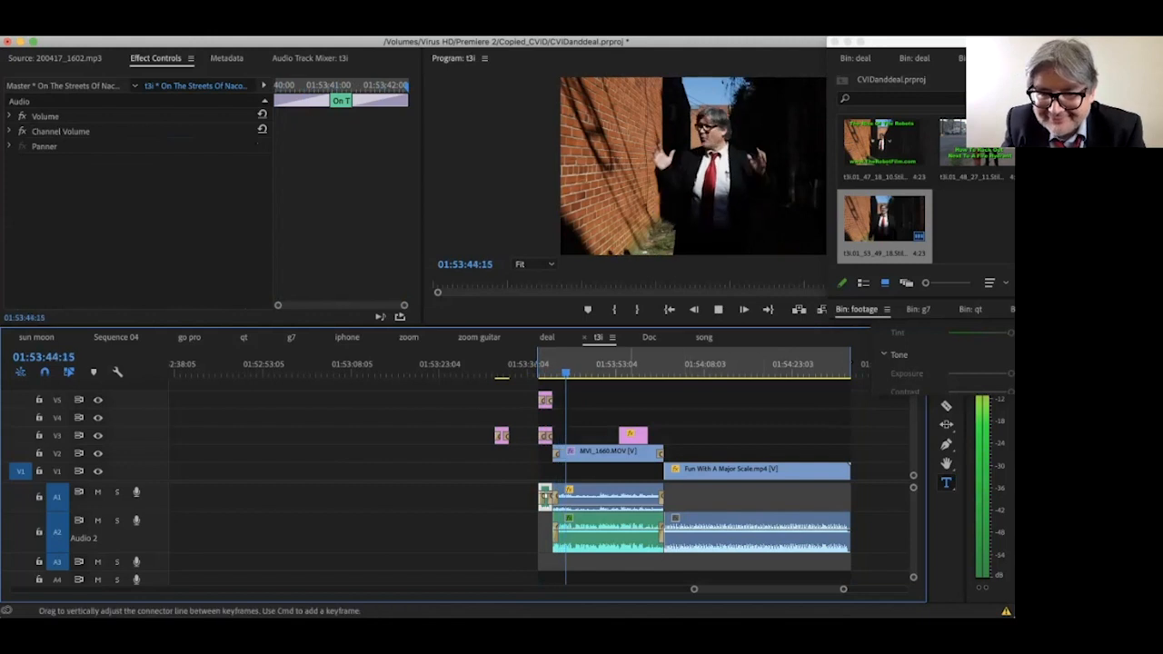
Adjust the gain of the 200417_1602.mp3 audio clip by -3 dB
{"action": "left_click", "coordinate": [617, 540]}
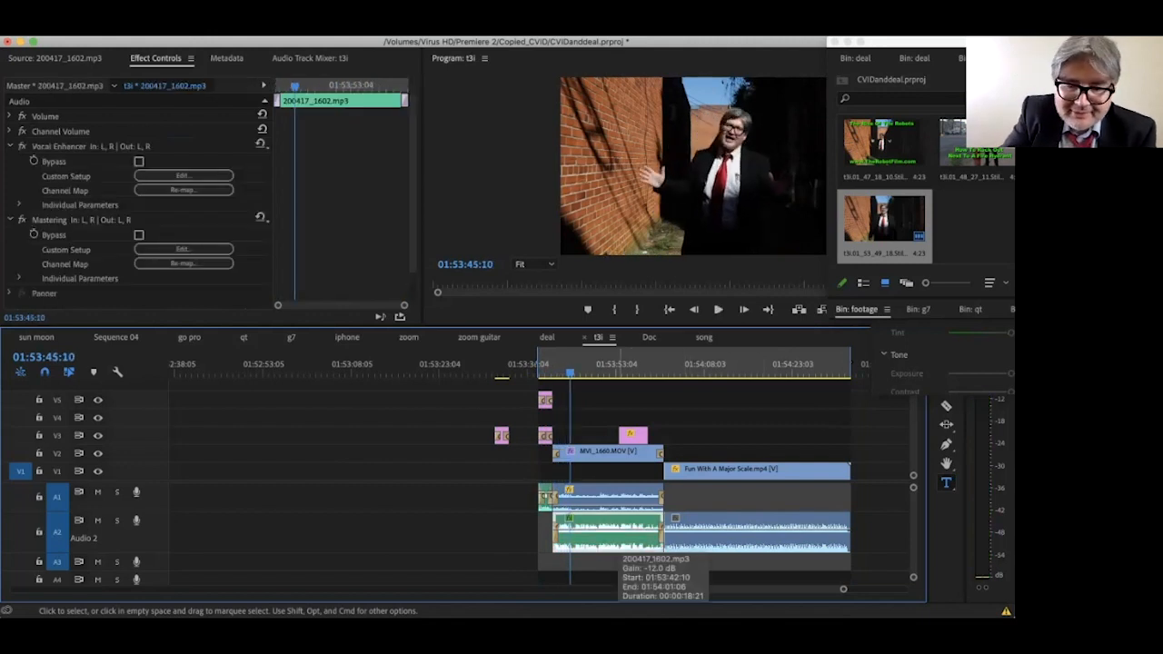
{"action": "type", "text": "g"}
{"action": "type", "text": "3"}
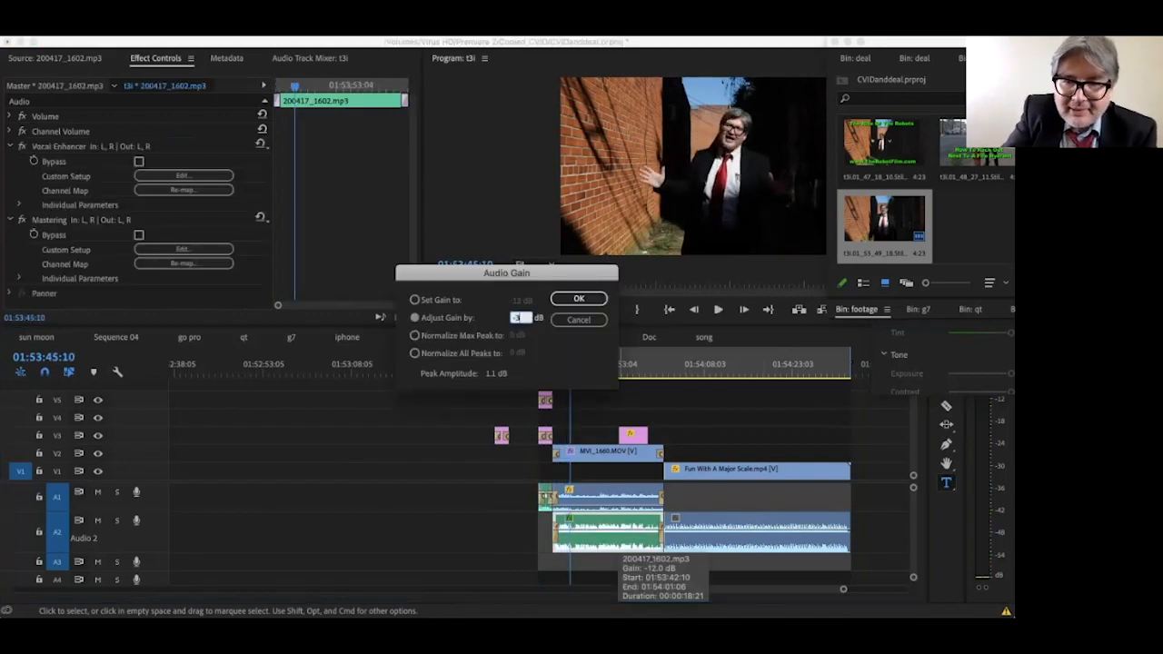
{"action": "key", "text": "Return"}
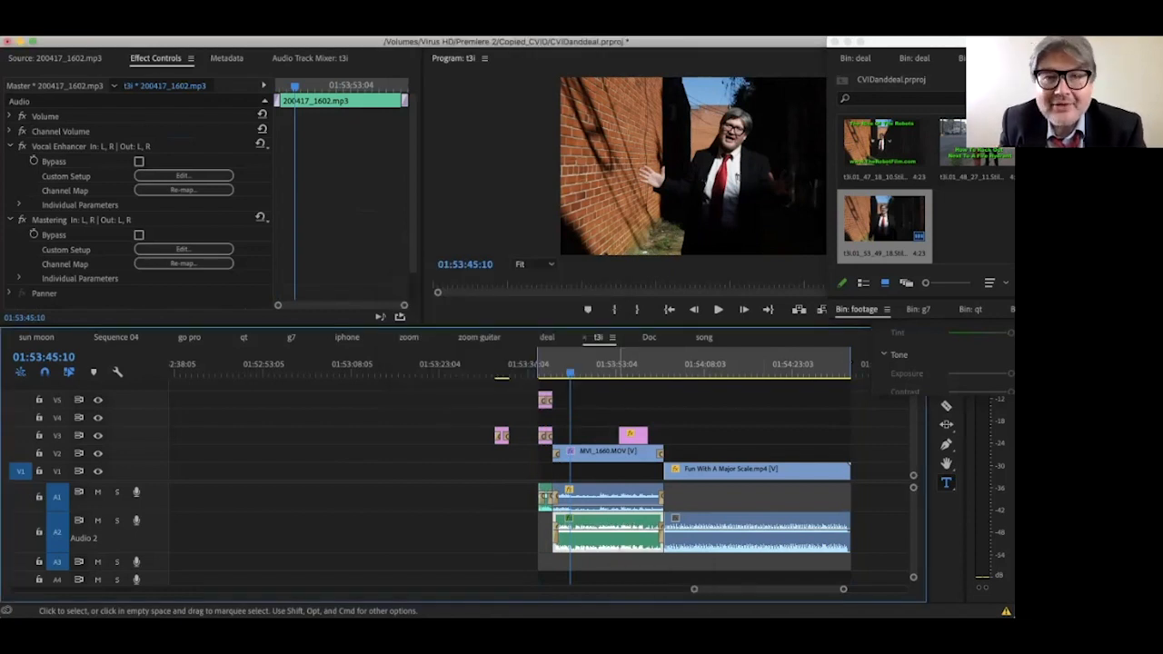
Play the edit into the end clip to check the sound, and step frame by frame to the opening title's first frame at 01:53:40:01
{"action": "key", "text": "space"}
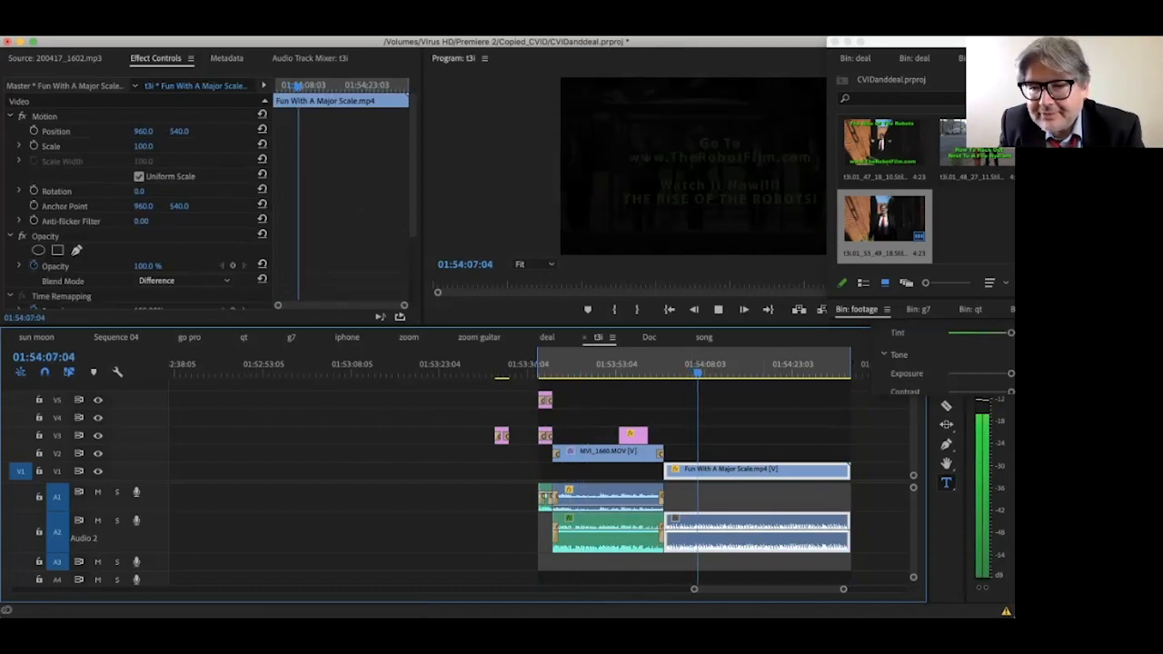
{"action": "key", "text": "space"}
{"action": "left_click_drag", "start_coordinate": [645, 368], "coordinate": [537, 367]}
{"action": "key", "text": "space"}
{"action": "key", "text": "space"}
{"action": "key", "text": "Left"}
{"action": "key", "text": "Left"}
{"action": "key", "text": "Left"}
{"action": "key", "text": "Left"}
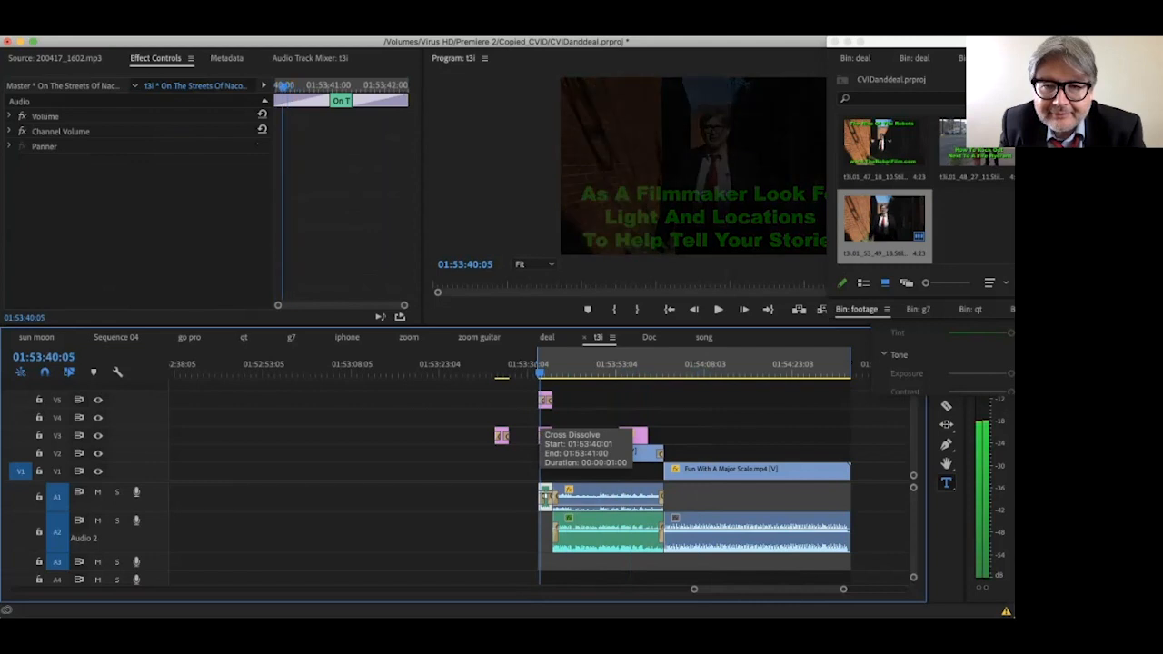
{"action": "key", "text": "Left"}
{"action": "key", "text": "Left"}
{"action": "key", "text": "Left"}
{"action": "key", "text": "Left"}
{"action": "key", "text": "Left"}
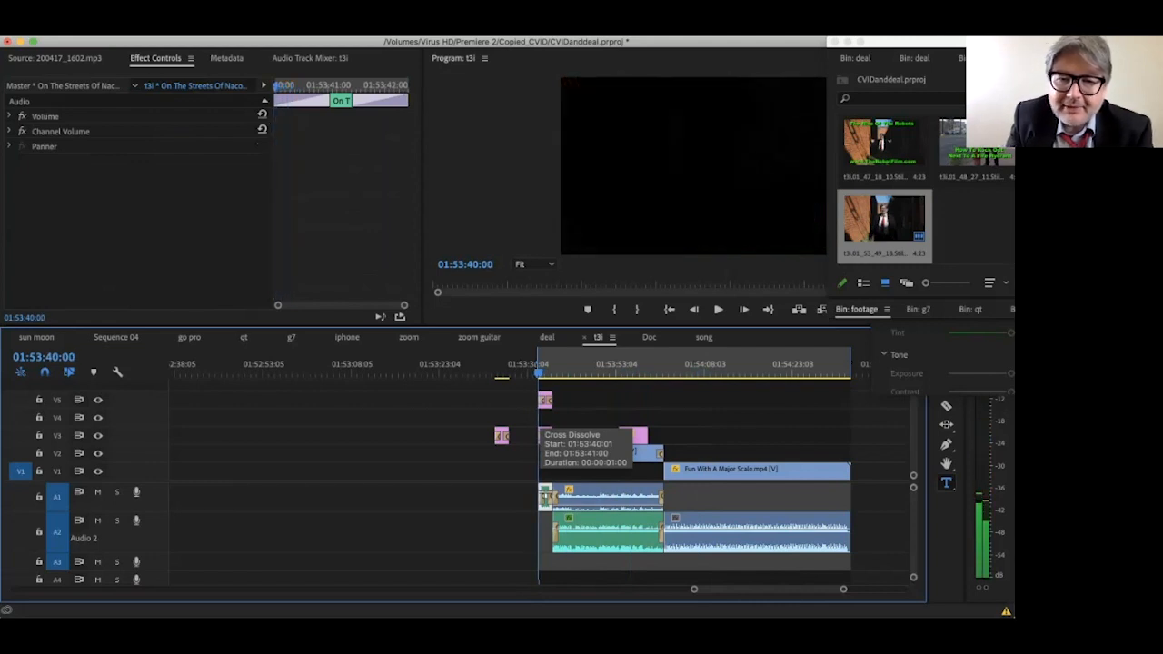
{"action": "key", "text": "Right"}
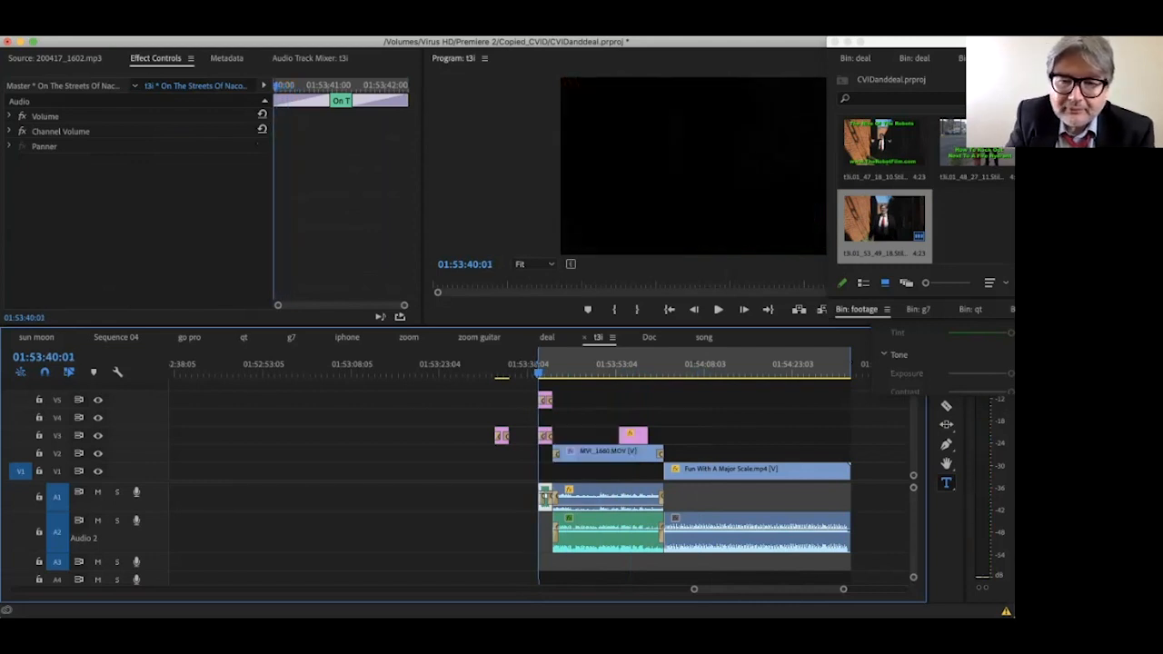
Check the end of the marked range and save the project
{"action": "left_click", "coordinate": [844, 371]}
{"action": "key", "text": "space"}
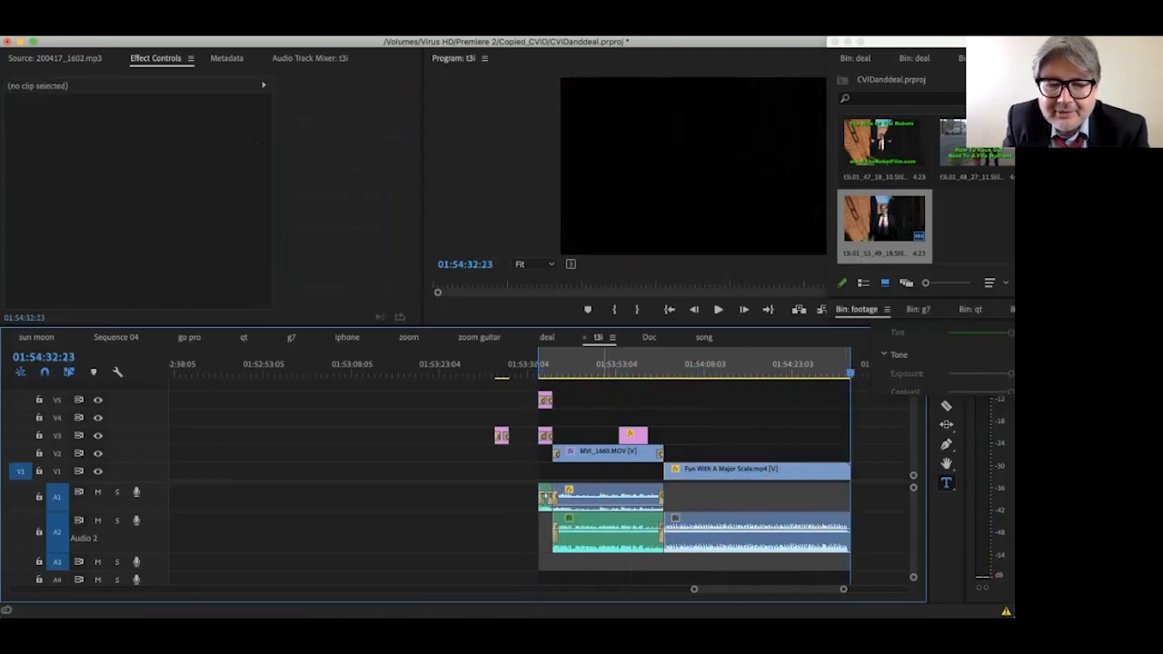
{"action": "left_click", "coordinate": [589, 366]}
{"action": "key", "text": "super+s"}
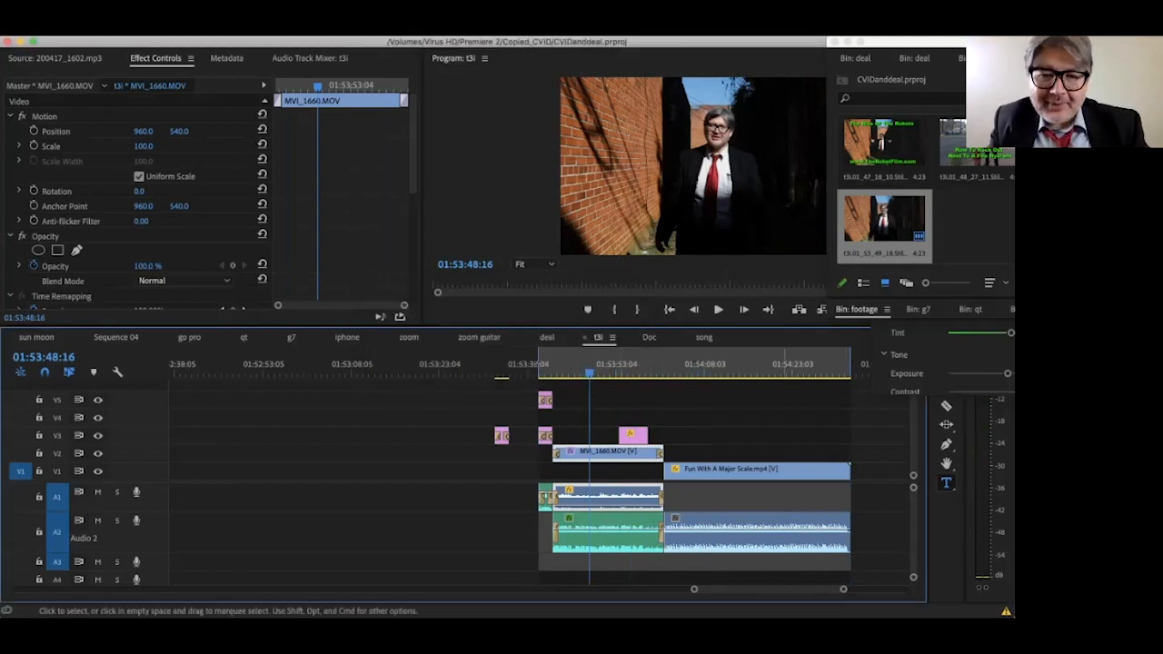
Play the opening title over the new still to its fade-out
{"action": "left_click", "coordinate": [544, 364]}
{"action": "key", "text": "space"}
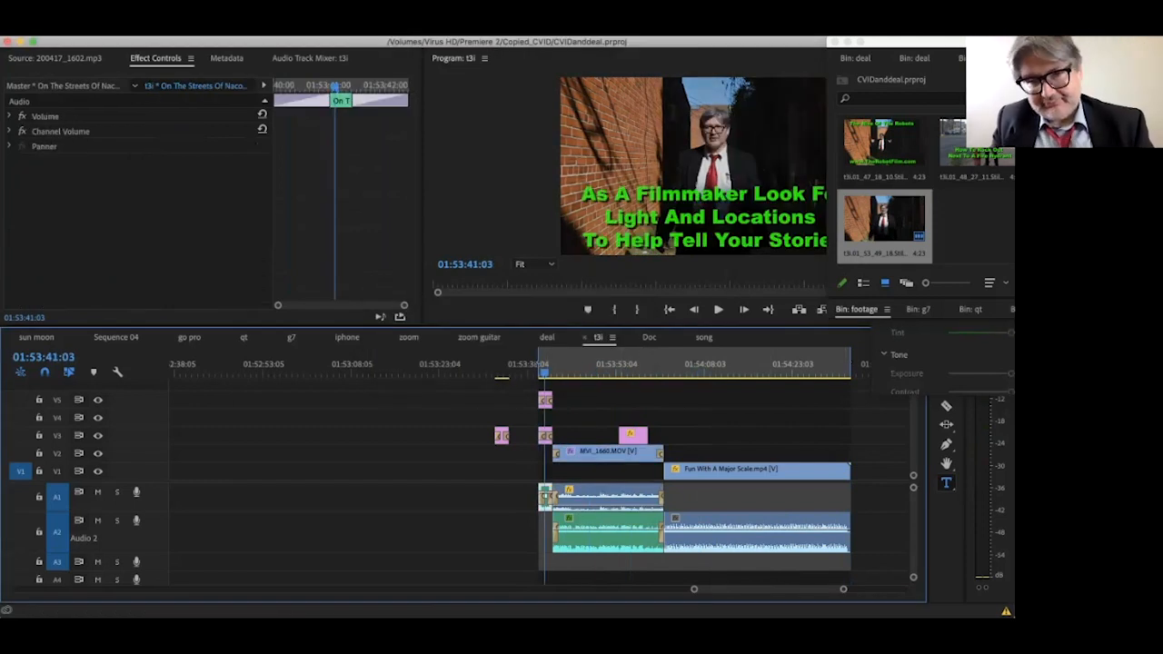
{"action": "key", "text": "space"}
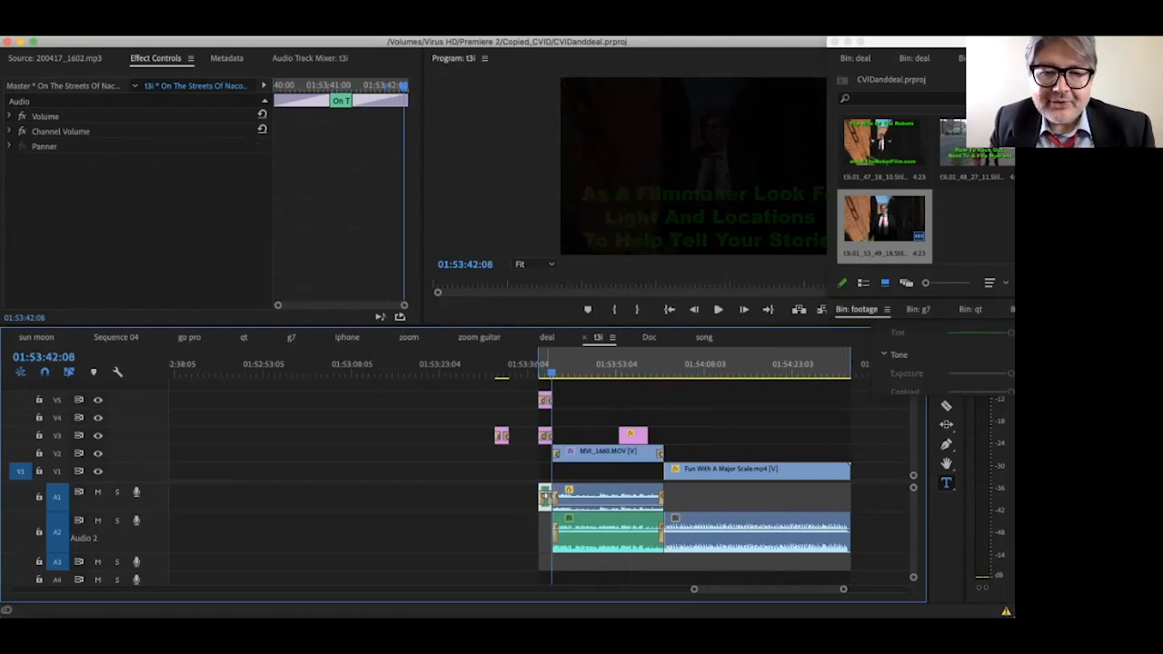
Export the title frame at 01:53:41:06 as a JPEG still imported into the project, and save the project
{"action": "left_click_drag", "start_coordinate": [552, 371], "coordinate": [545, 371]}
{"action": "left_click_drag", "start_coordinate": [895, 42], "coordinate": [1015, 41]}
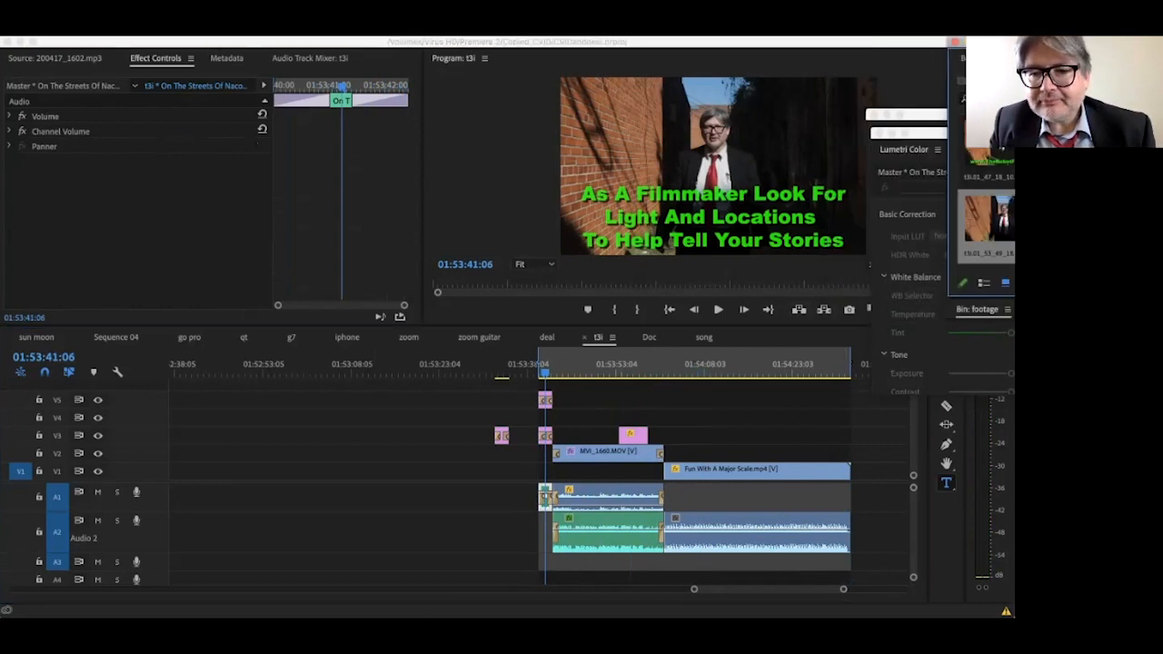
{"action": "left_click", "coordinate": [850, 310]}
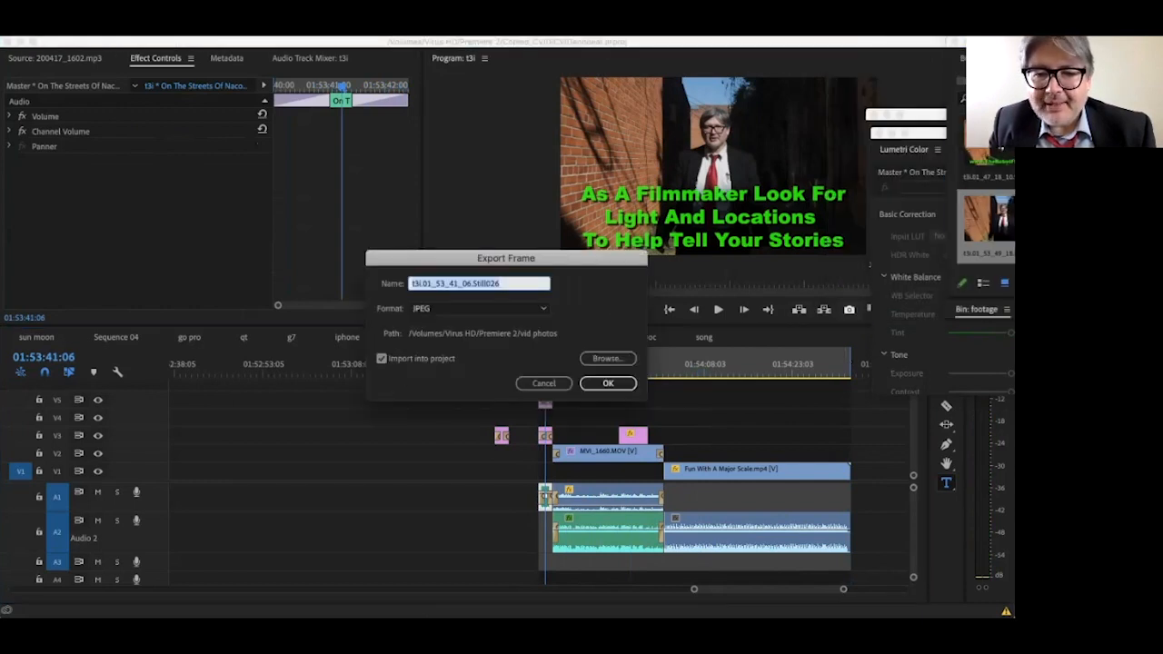
{"action": "left_click", "coordinate": [608, 384]}
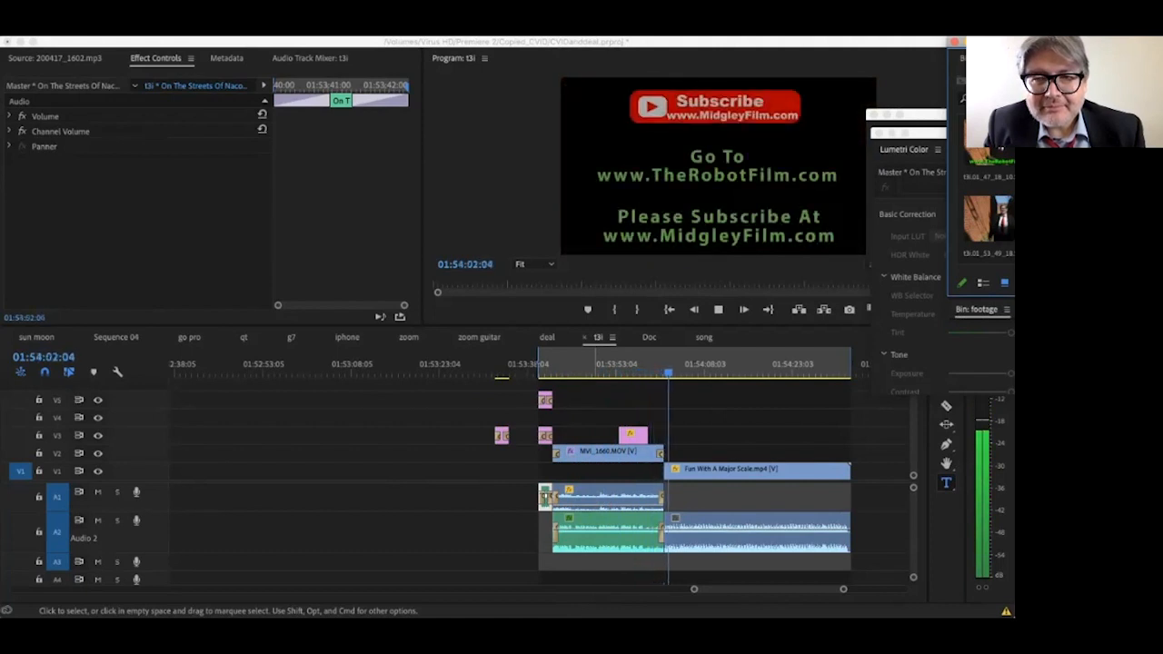
{"action": "key", "text": "space"}
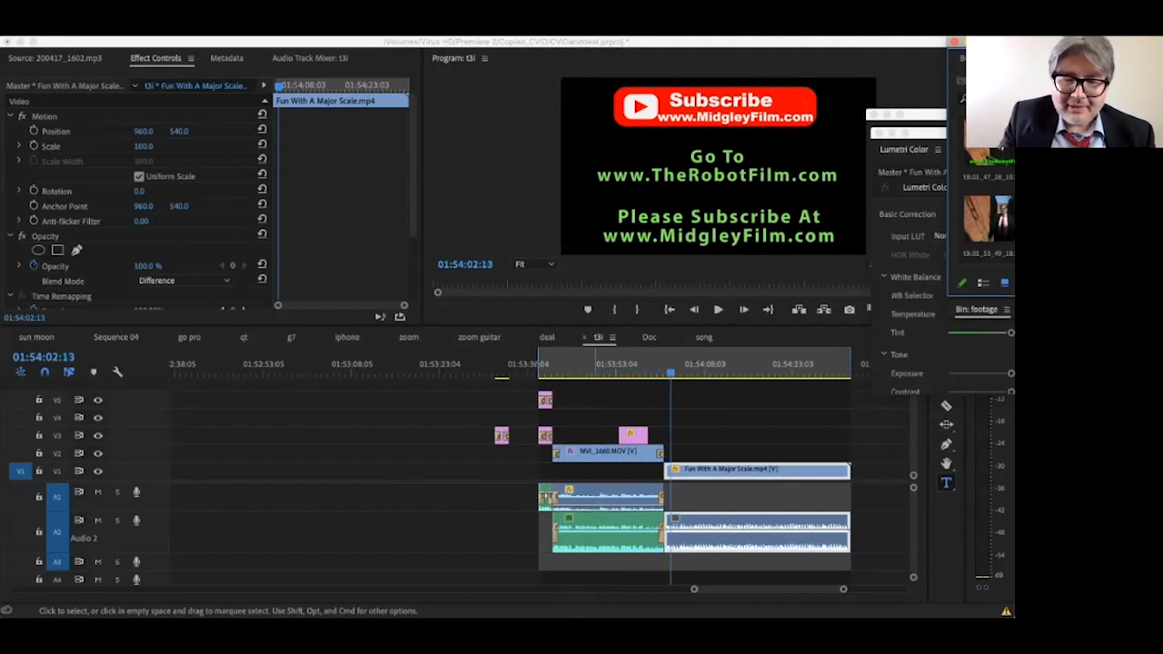
{"action": "key", "text": "super+s"}
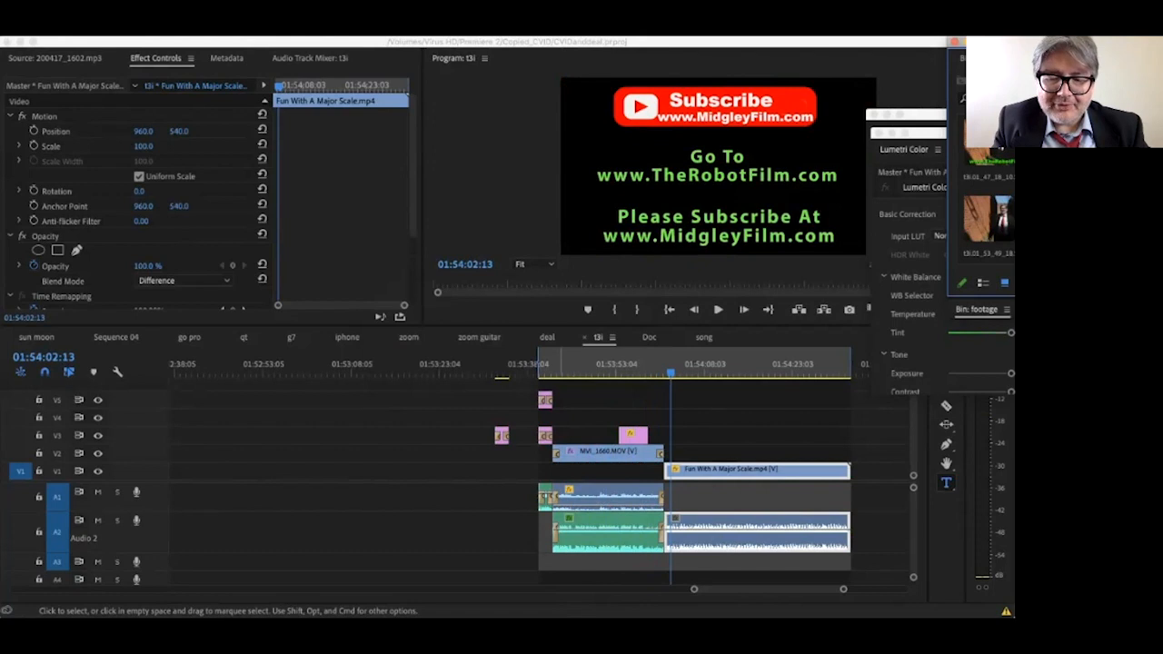
{"action": "key", "text": "super+m"}
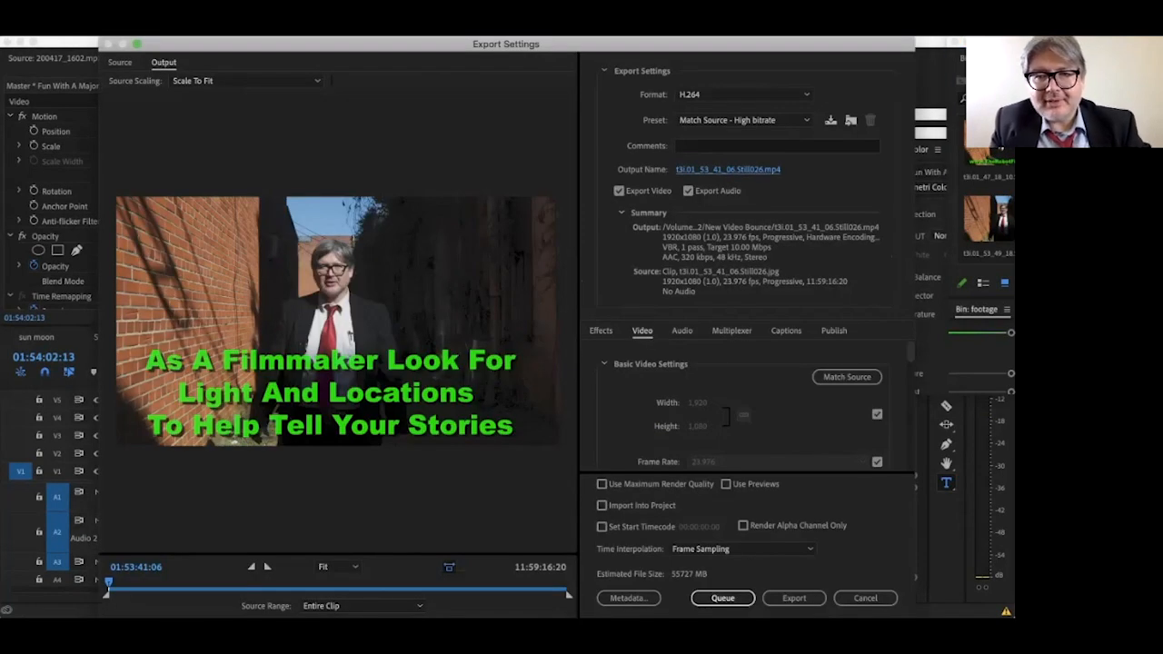
{"action": "left_click", "coordinate": [727, 169]}
{"action": "key", "text": "super+v"}
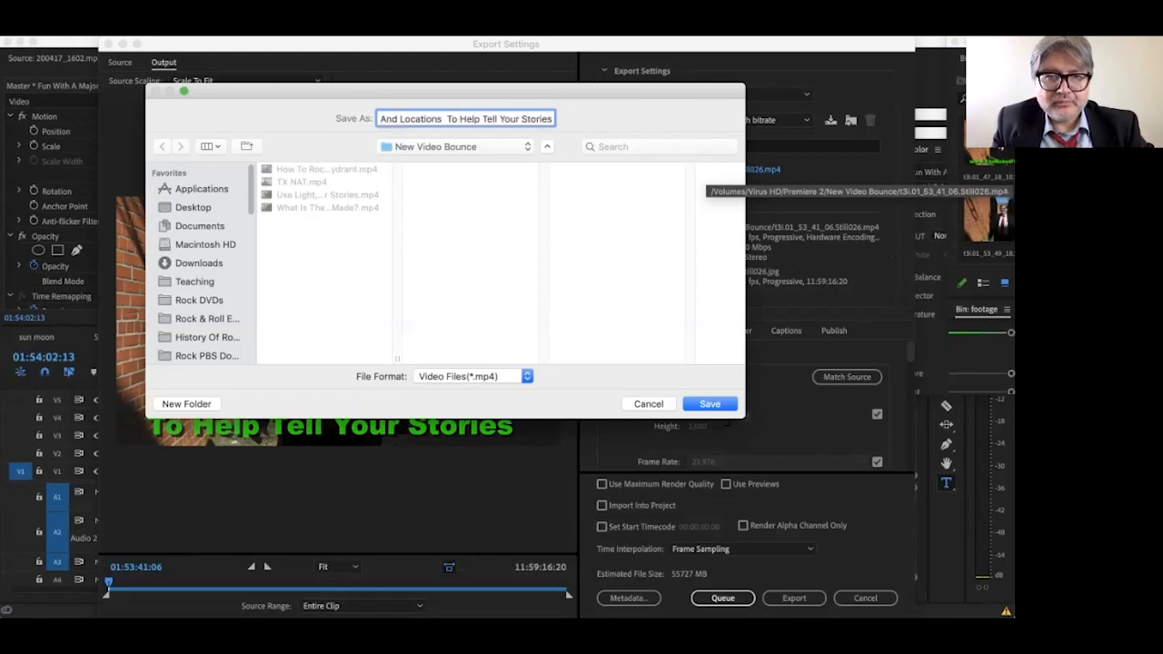
{"action": "key", "text": "Return"}
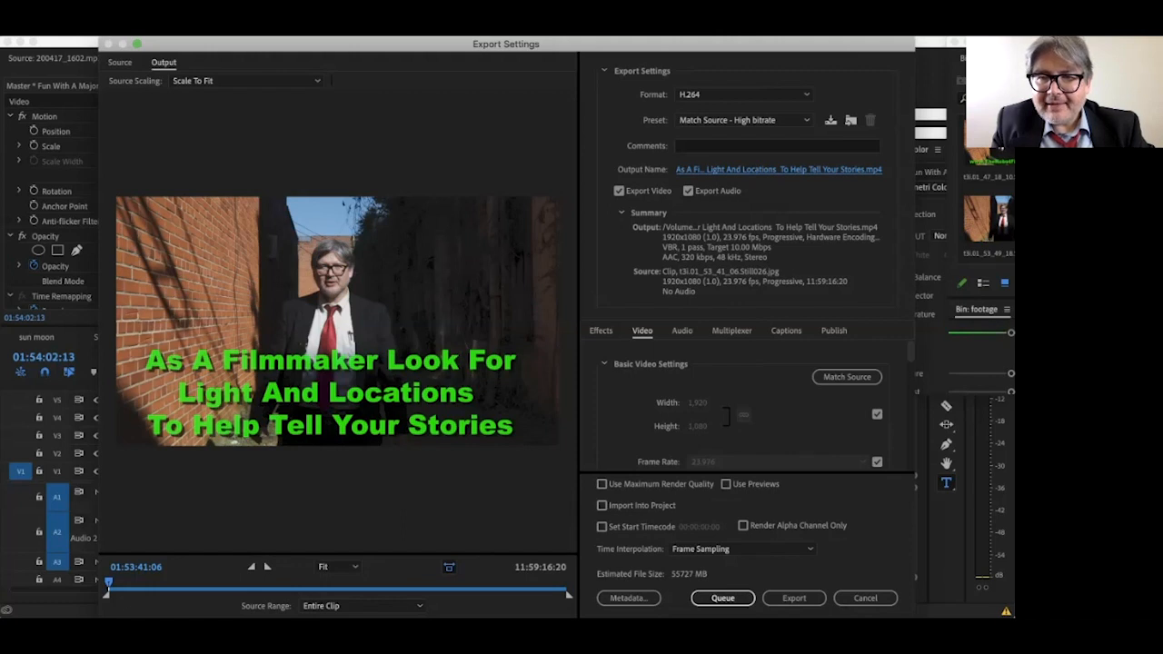
{"action": "left_click", "coordinate": [745, 119]}
{"action": "scroll", "coordinate": [764, 496], "scroll_direction": "down", "scroll_amount": 4}
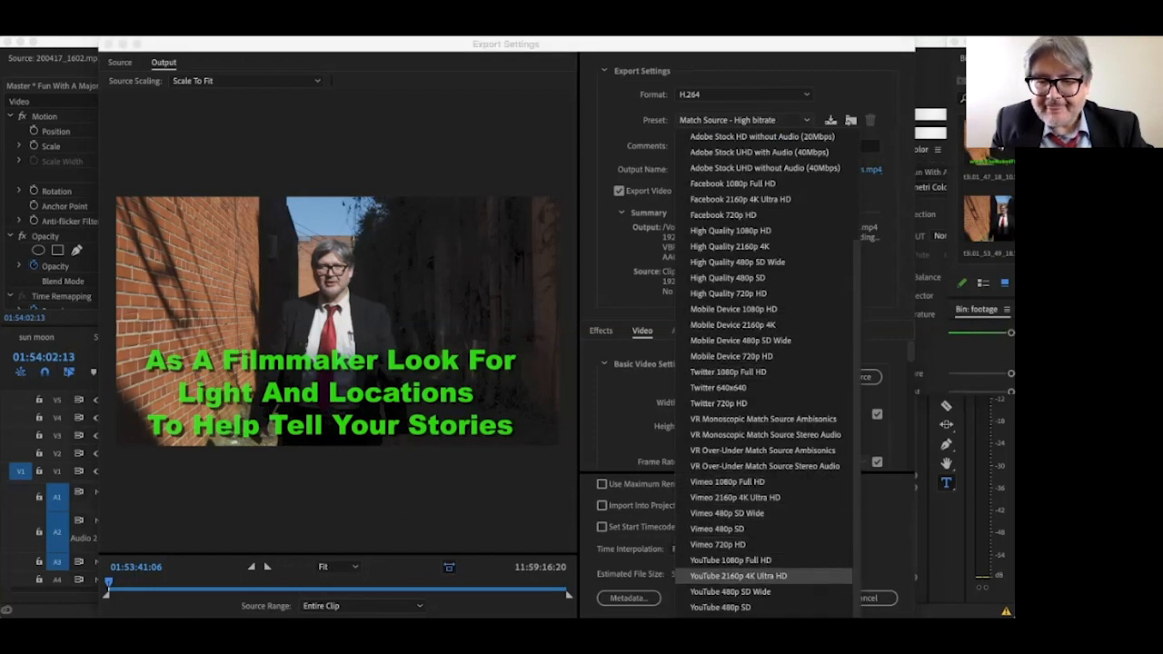
{"action": "left_click", "coordinate": [729, 560]}
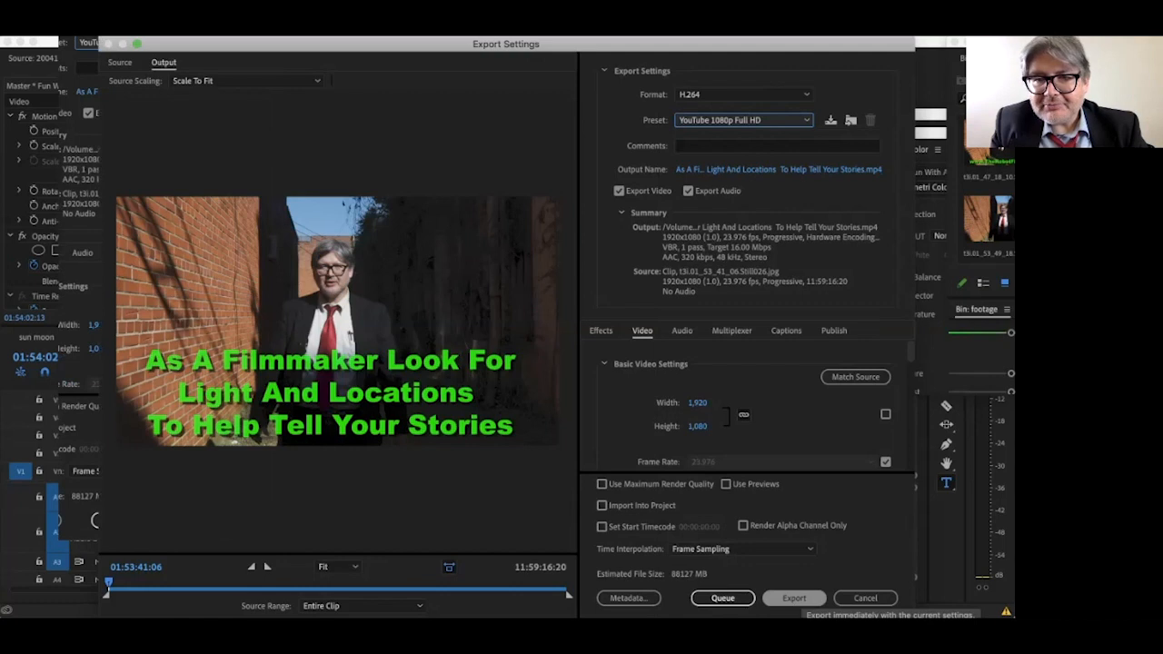
{"action": "left_click", "coordinate": [794, 598]}
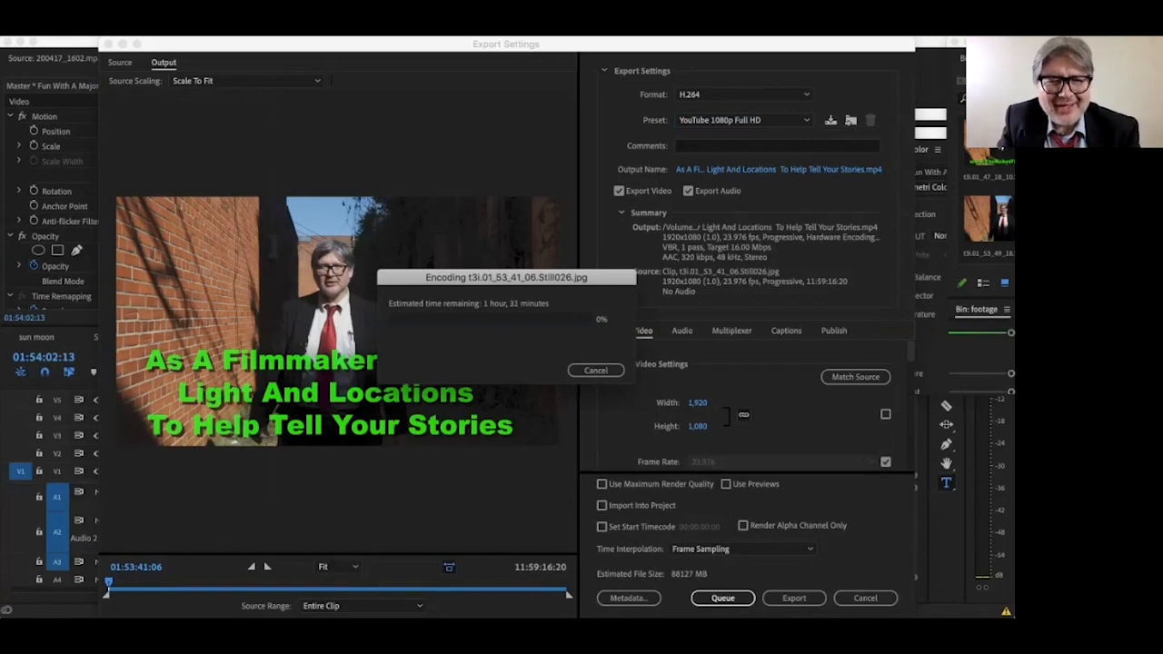
{"action": "left_click", "coordinate": [596, 370]}
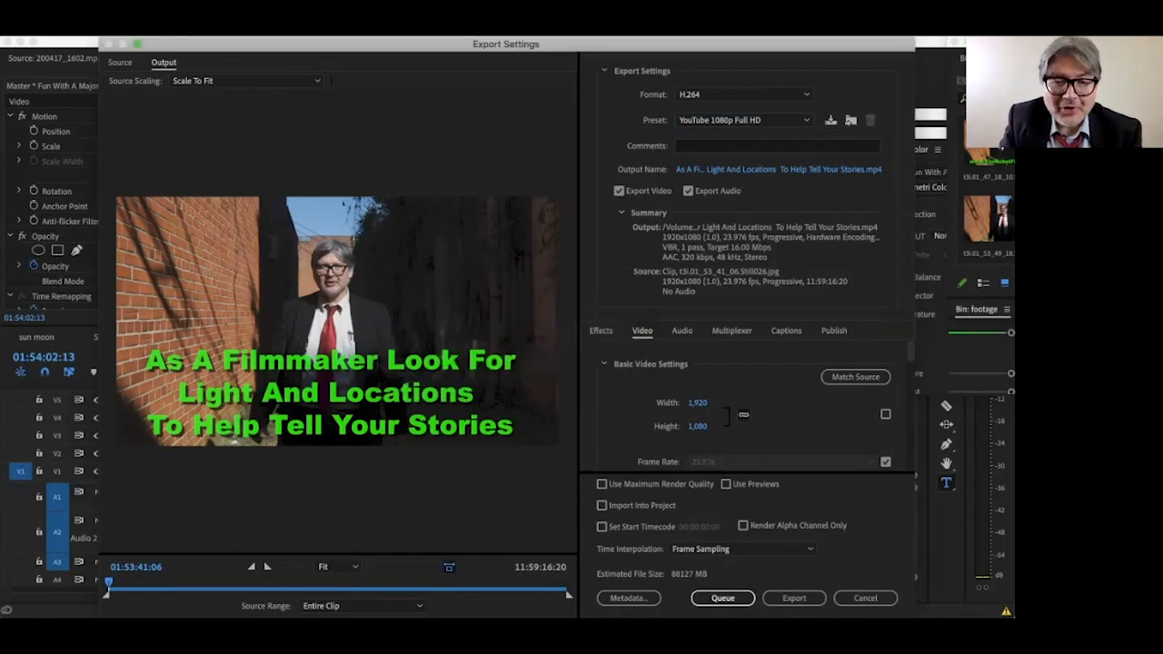
{"action": "left_click", "coordinate": [361, 606]}
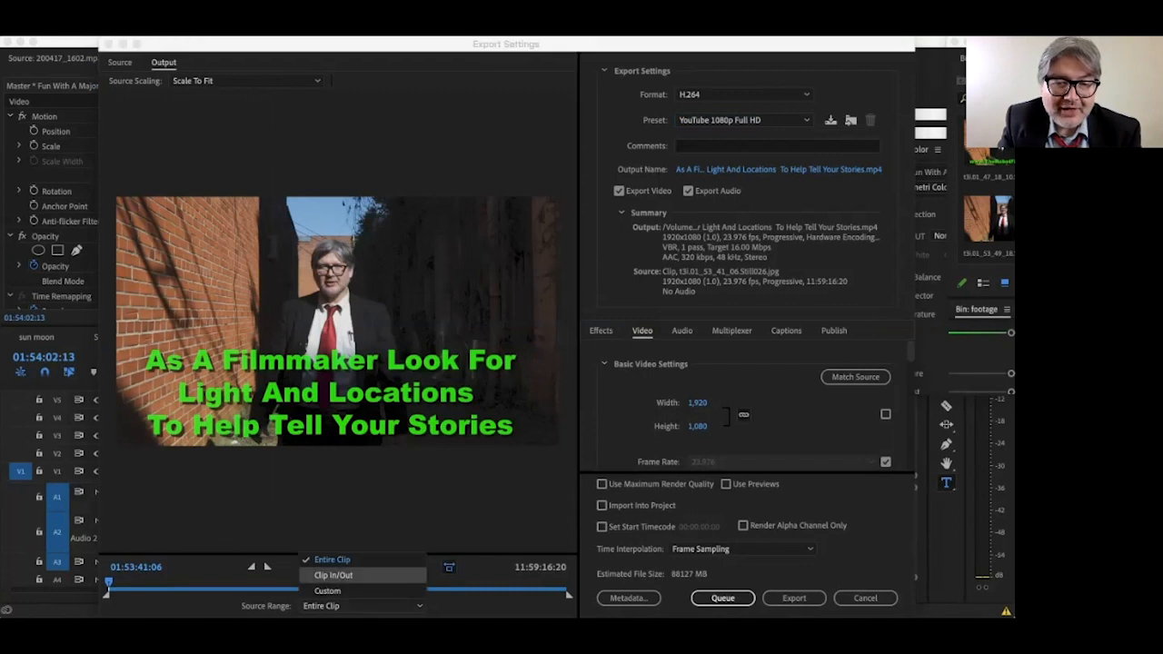
{"action": "left_click", "coordinate": [334, 576]}
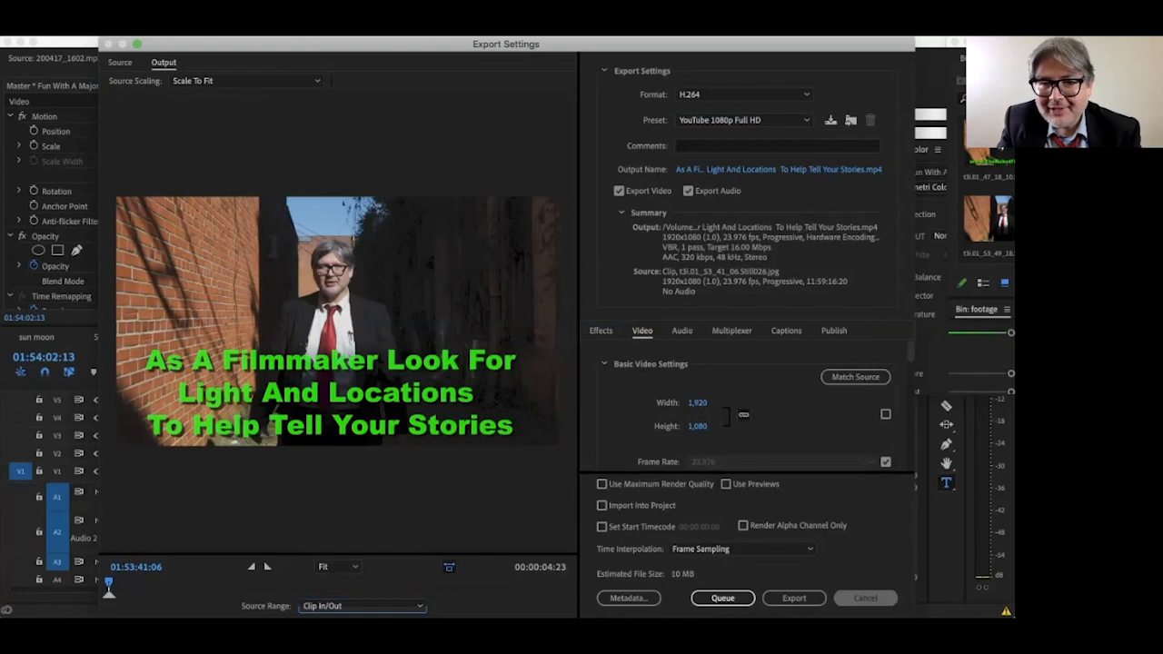
{"action": "left_click", "coordinate": [865, 598]}
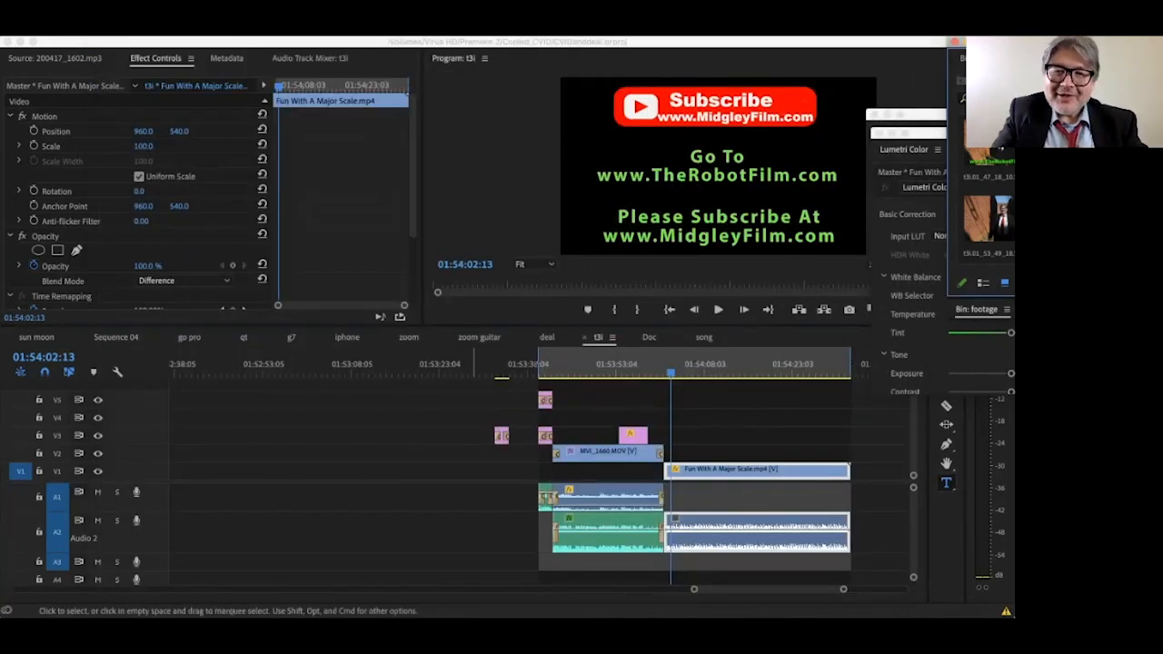
{"action": "key", "text": "super+m"}
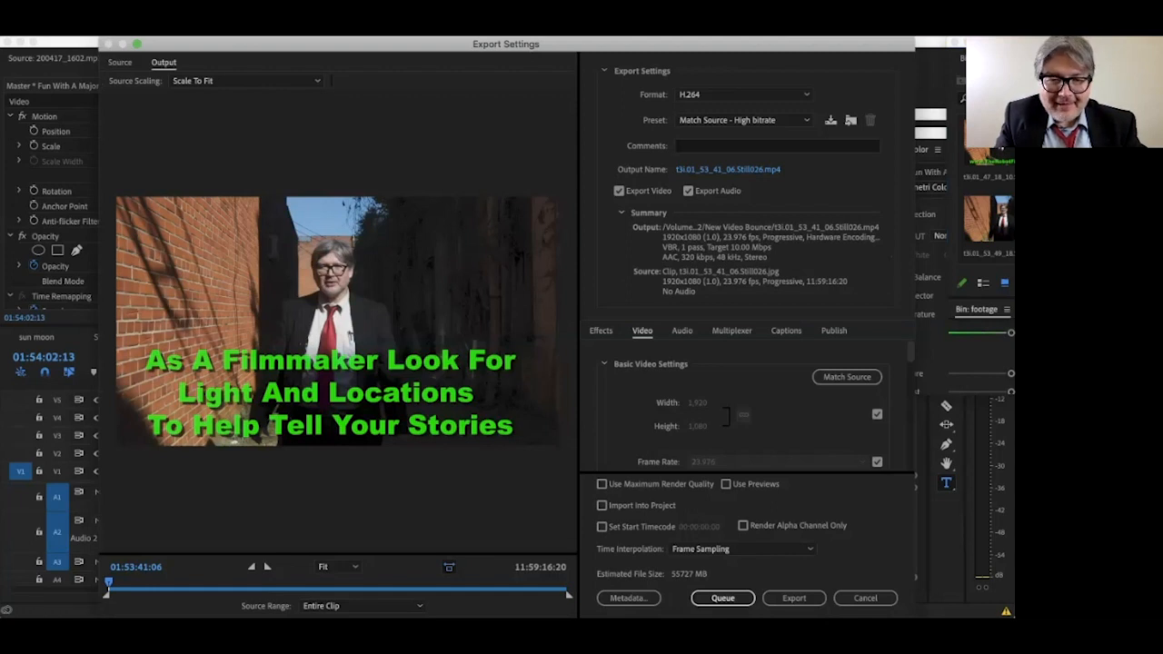
{"action": "left_click", "coordinate": [361, 605]}
{"action": "left_click", "coordinate": [362, 573]}
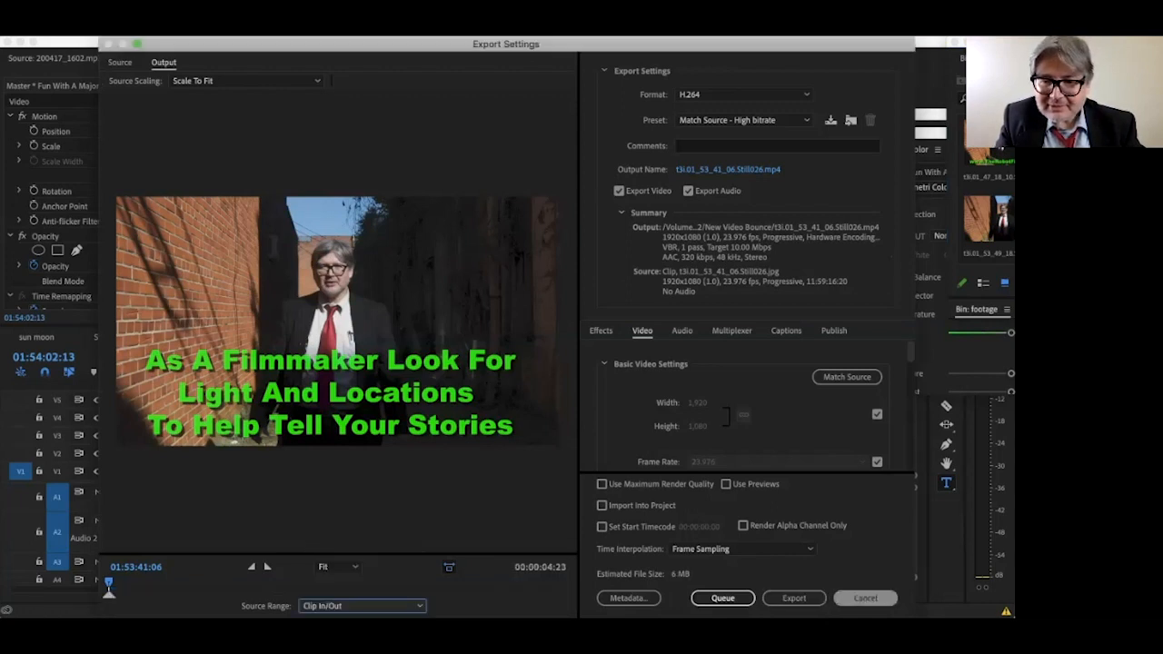
{"action": "left_click", "coordinate": [865, 597]}
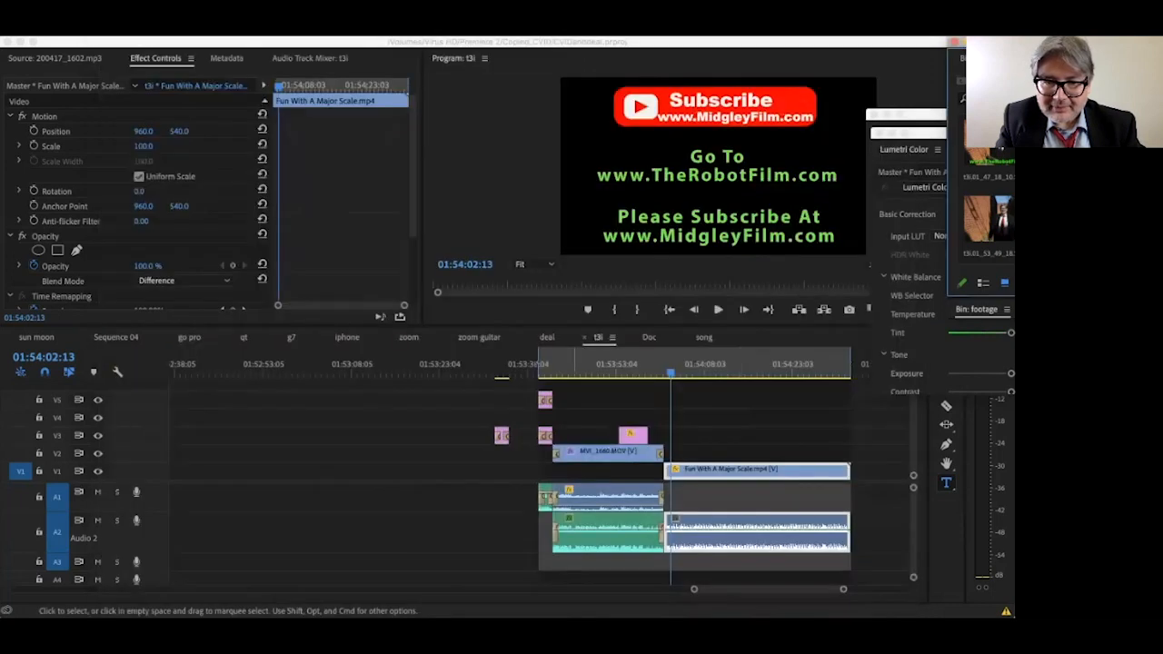
Mark the sequence's export range from the opening title at 01:53:40:04 to the end of the Fun With A Major Scale clip
{"action": "left_click", "coordinate": [574, 536]}
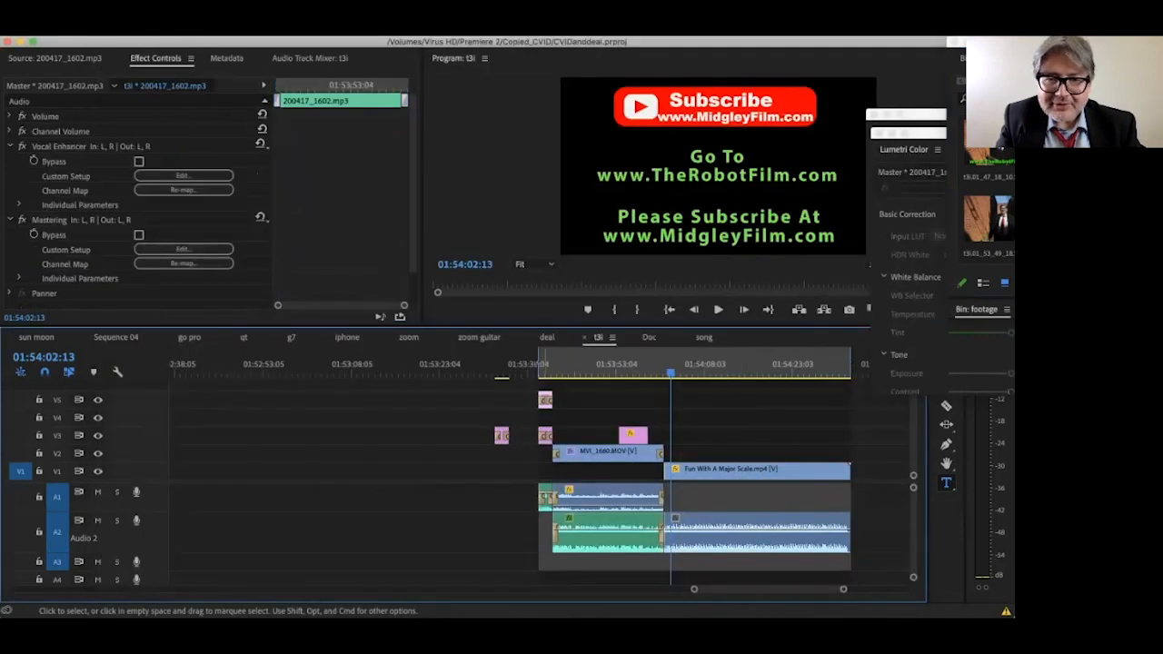
{"action": "left_click", "coordinate": [545, 437]}
{"action": "left_click_drag", "start_coordinate": [528, 365], "coordinate": [538, 365]}
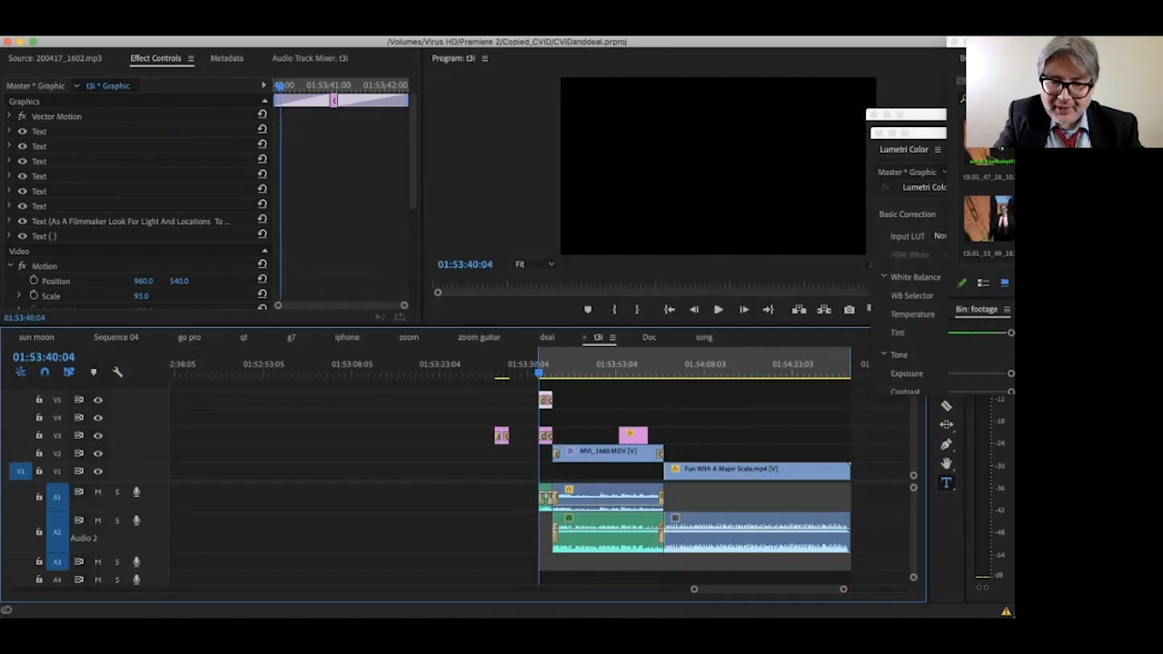
{"action": "scroll", "coordinate": [582, 473], "scroll_direction": "right", "scroll_amount": 3}
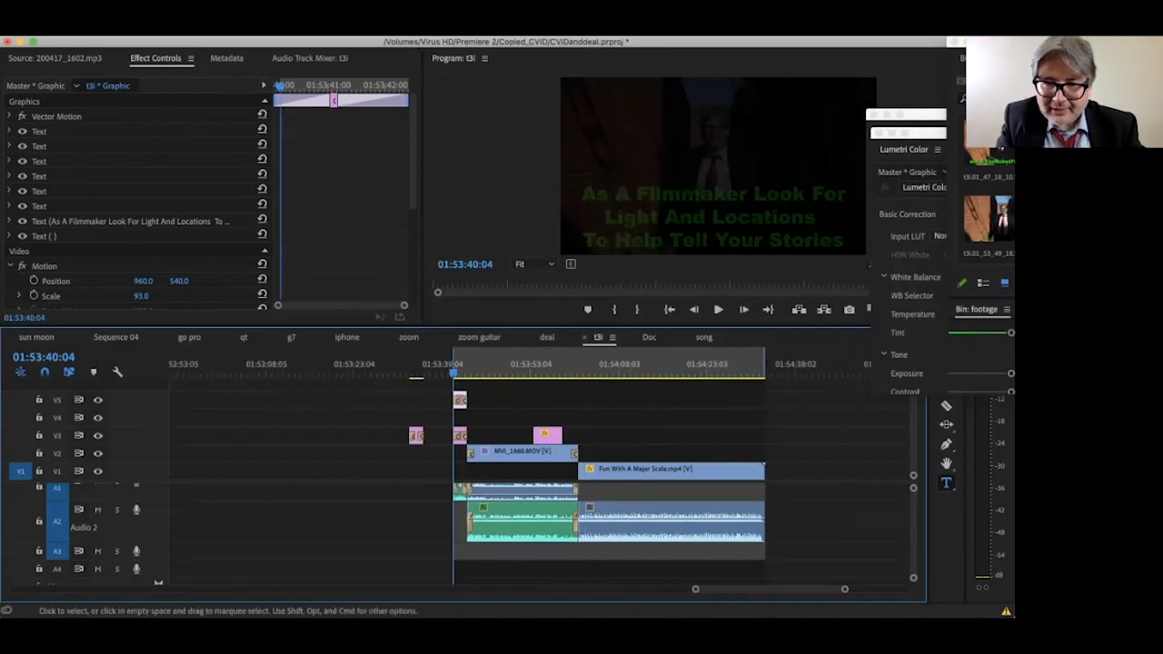
{"action": "key", "text": "End"}
{"action": "left_click_drag", "start_coordinate": [768, 372], "coordinate": [767, 371]}
{"action": "key", "text": "o"}
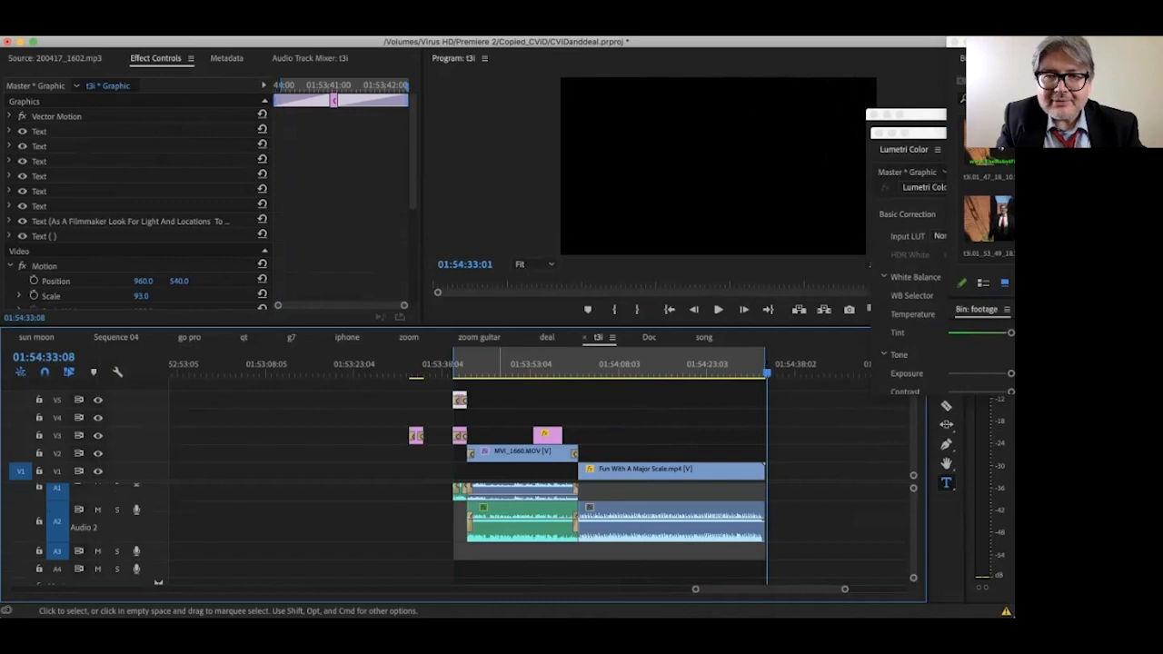
Set up a sequence export named "As A Filmmaker Look For Light And Locations To Help Tell Your Stories" in the New Video Bounce folder
{"action": "key", "text": "super+m"}
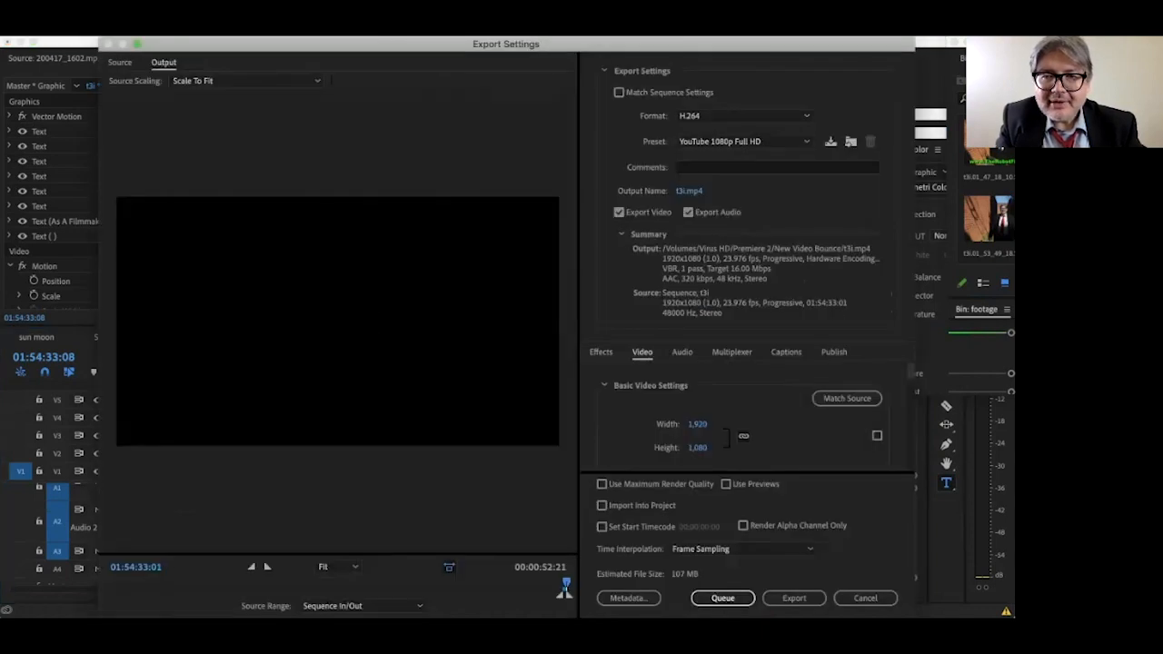
{"action": "left_click", "coordinate": [688, 191]}
{"action": "key", "text": "super+v"}
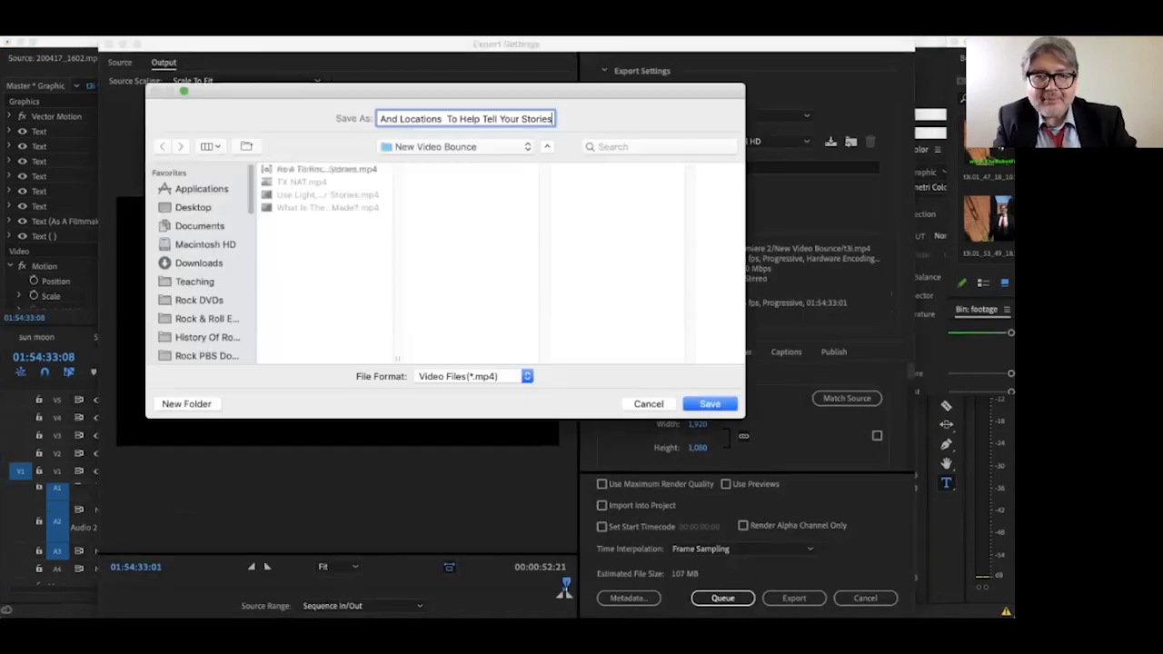
{"action": "key", "text": "Return"}
{"action": "left_click", "coordinate": [548, 197]}
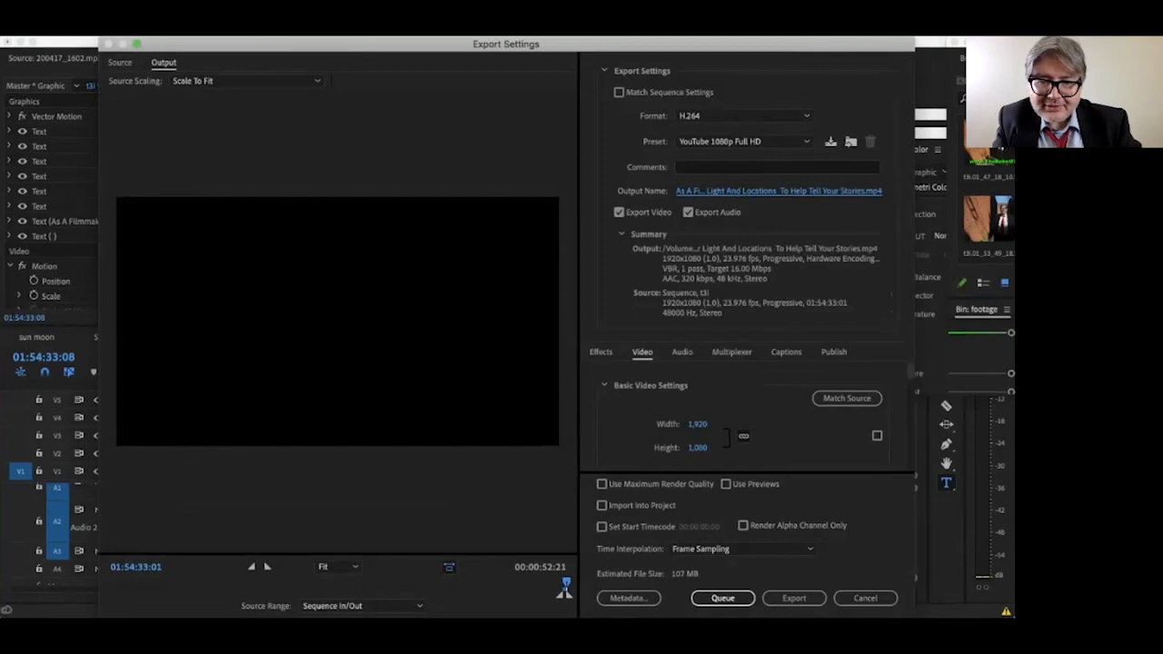
Preview the marked range, then export it as H.264 with the YouTube 1080p Full HD preset
{"action": "left_click_drag", "start_coordinate": [566, 584], "coordinate": [563, 584]}
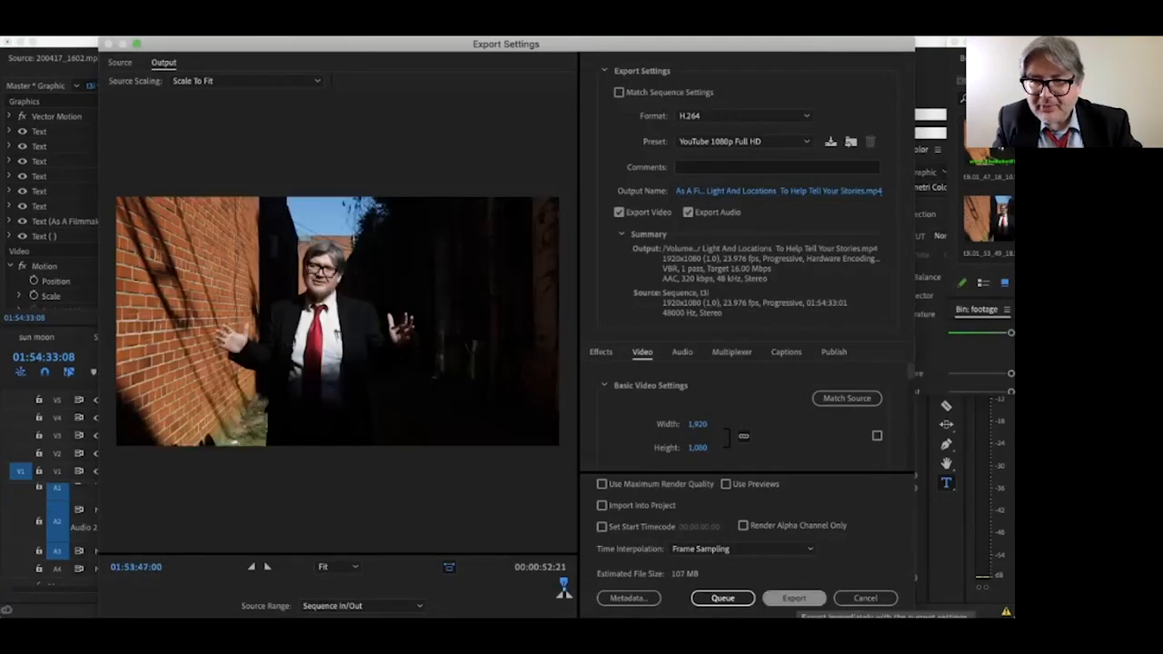
{"action": "left_click", "coordinate": [736, 142]}
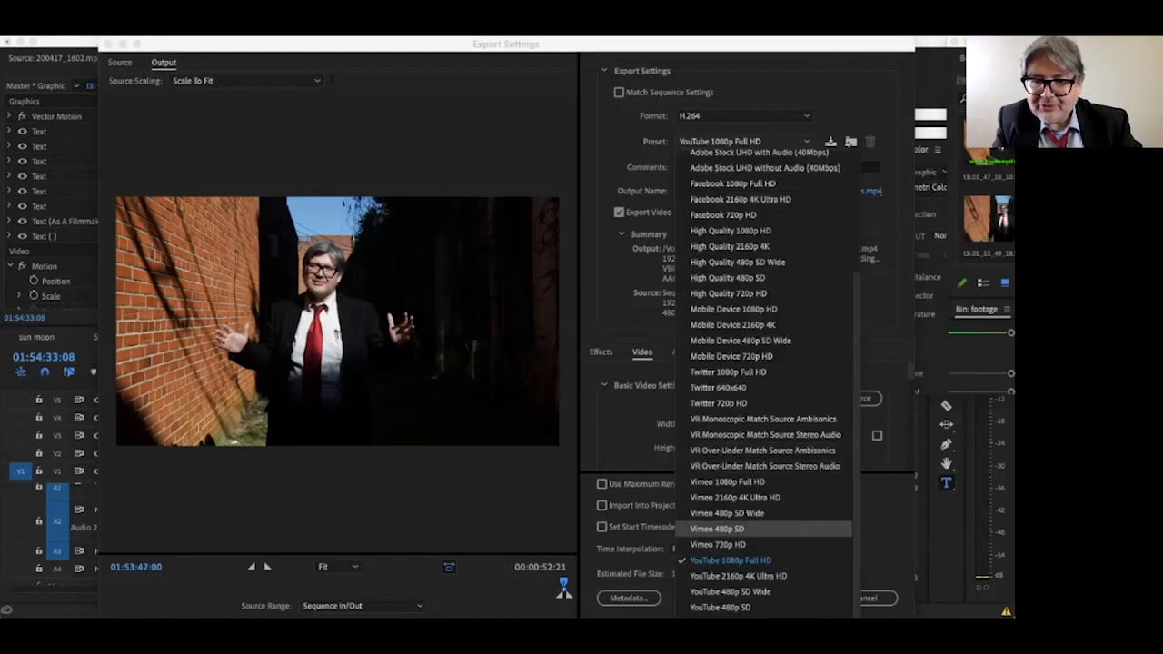
{"action": "left_click", "coordinate": [731, 561]}
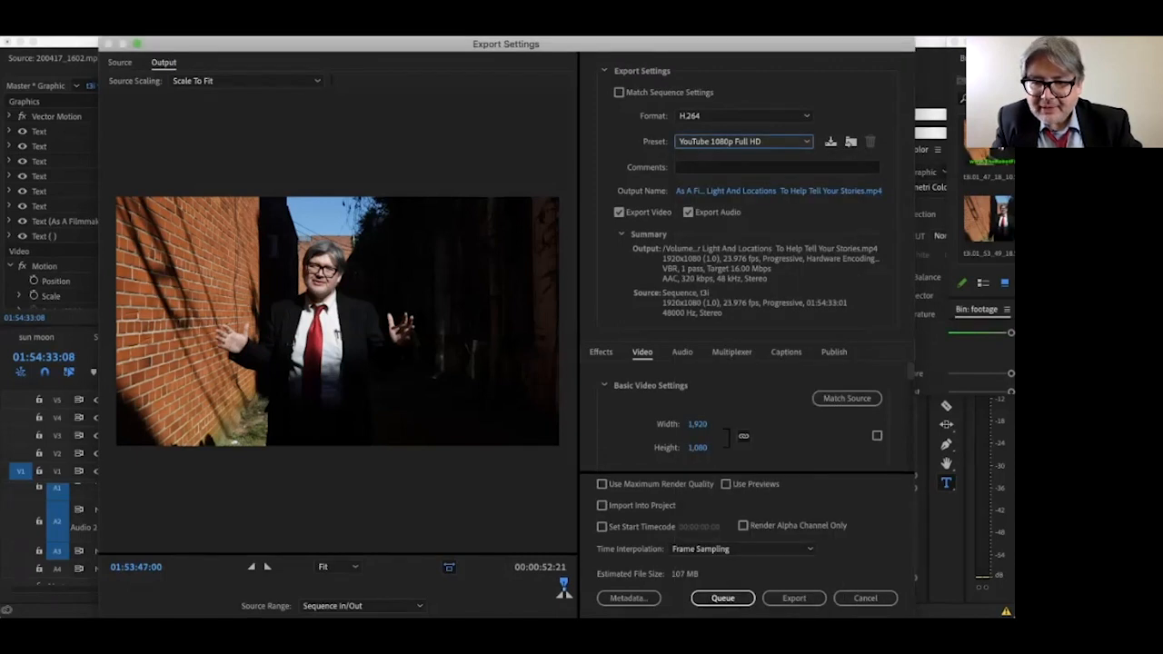
{"action": "left_click", "coordinate": [794, 597]}
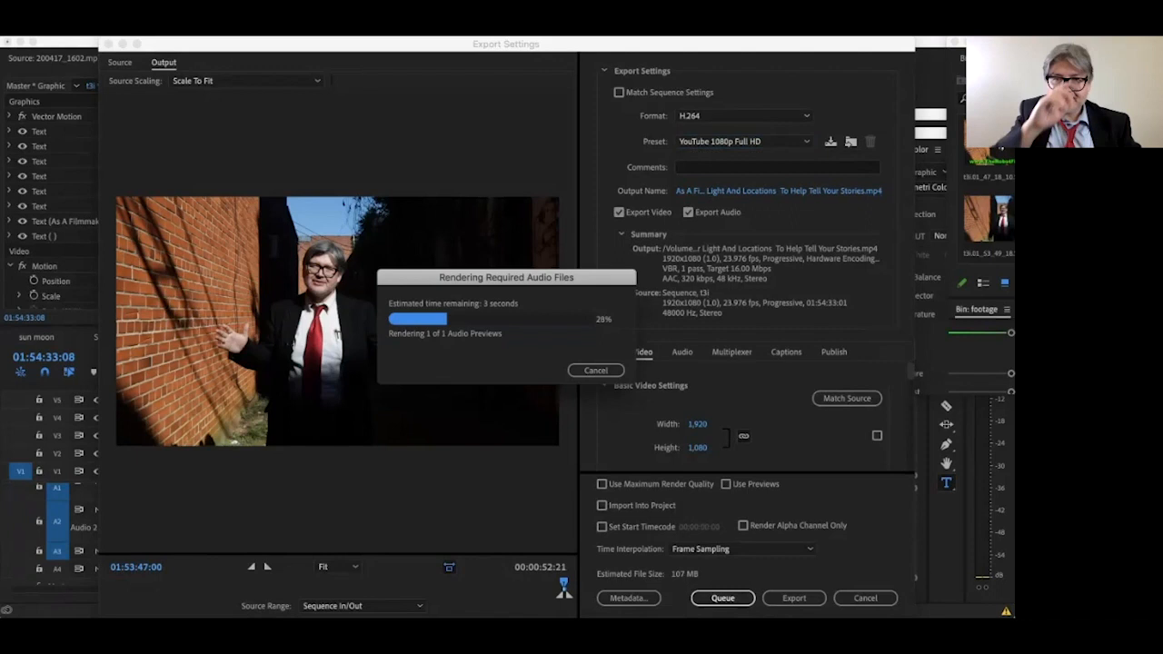